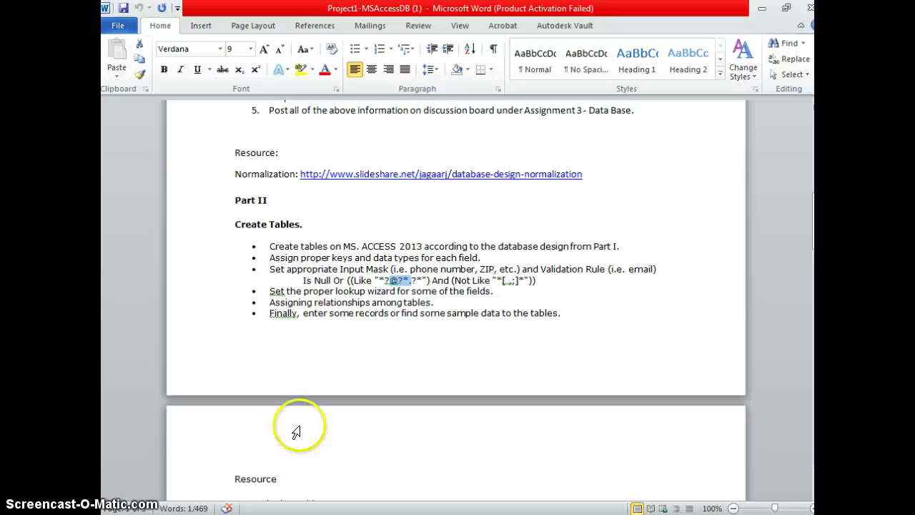
# Review the Word instructions, highlighting the first bullets and the input mask and validation rule requirement.
pyautogui.click(269, 257)
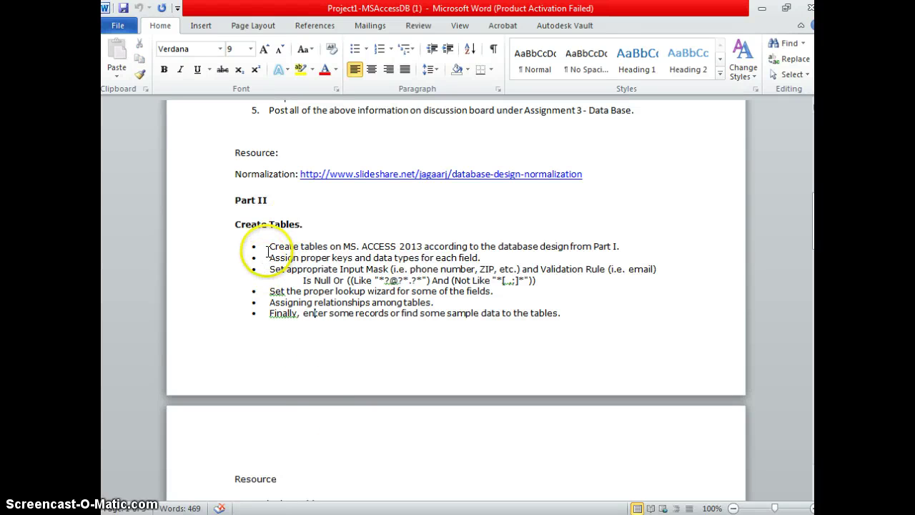
pyautogui.moveTo(270, 245); pyautogui.dragTo(540, 252)
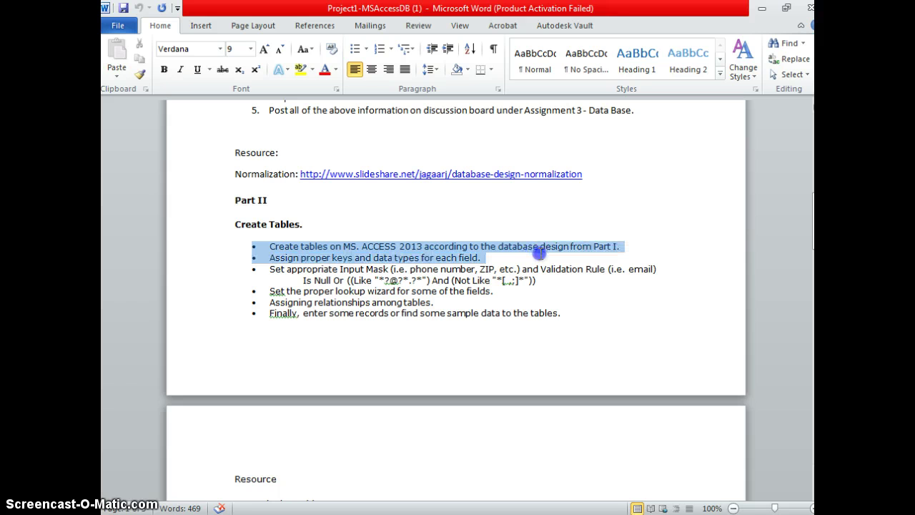
pyautogui.moveTo(301, 257); pyautogui.dragTo(330, 257)
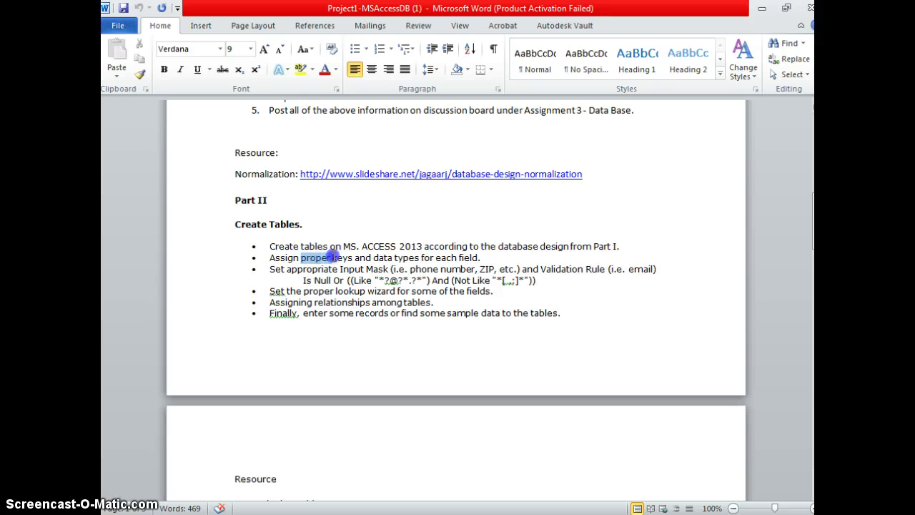
pyautogui.click(339, 270)
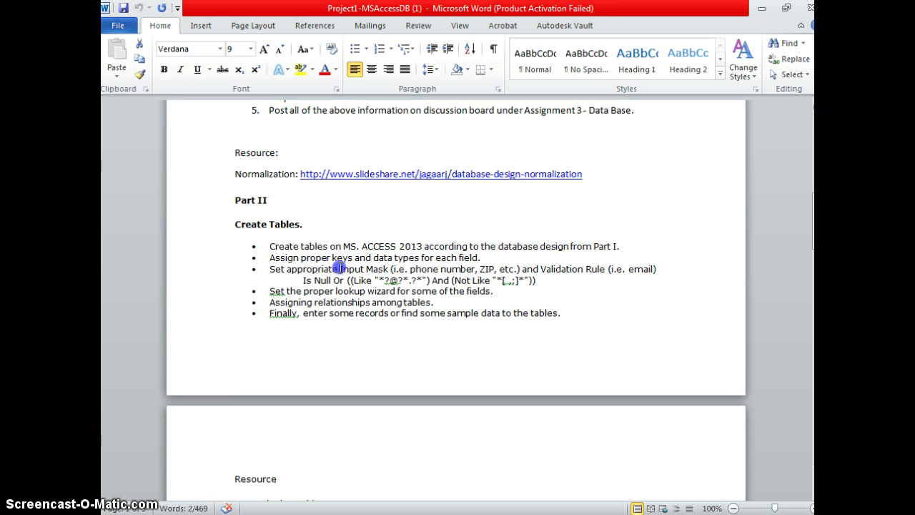
pyautogui.moveTo(269, 270); pyautogui.dragTo(644, 280)
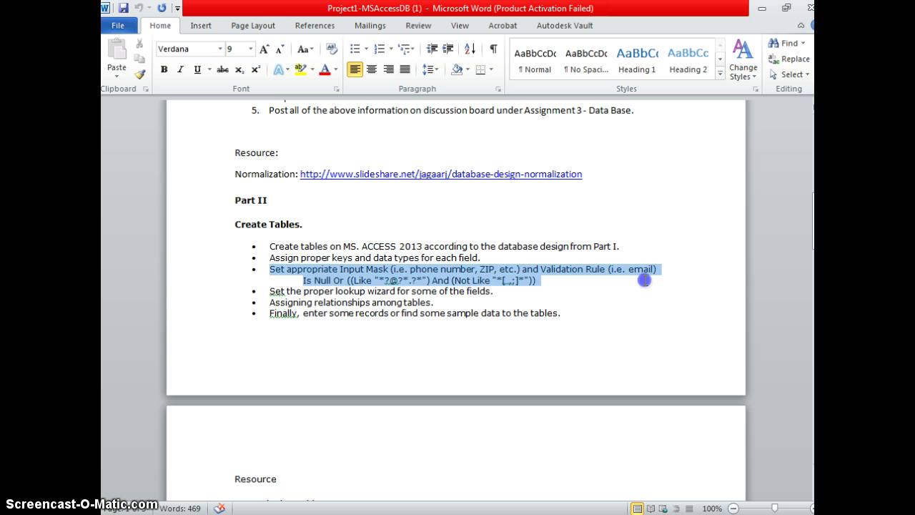
pyautogui.click(642, 278)
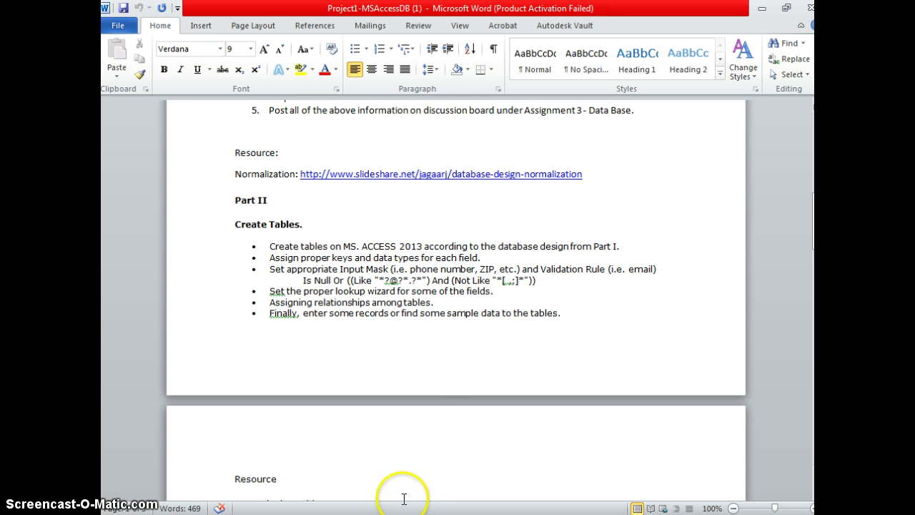
# Read the lookup wizard instruction, then switch over to Access.
pyautogui.click(348, 322)
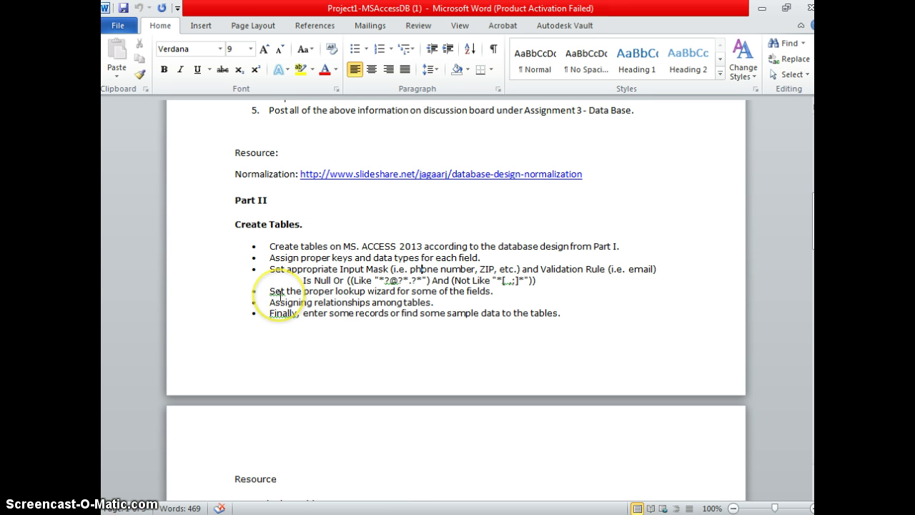
pyautogui.moveTo(279, 293); pyautogui.dragTo(472, 290)
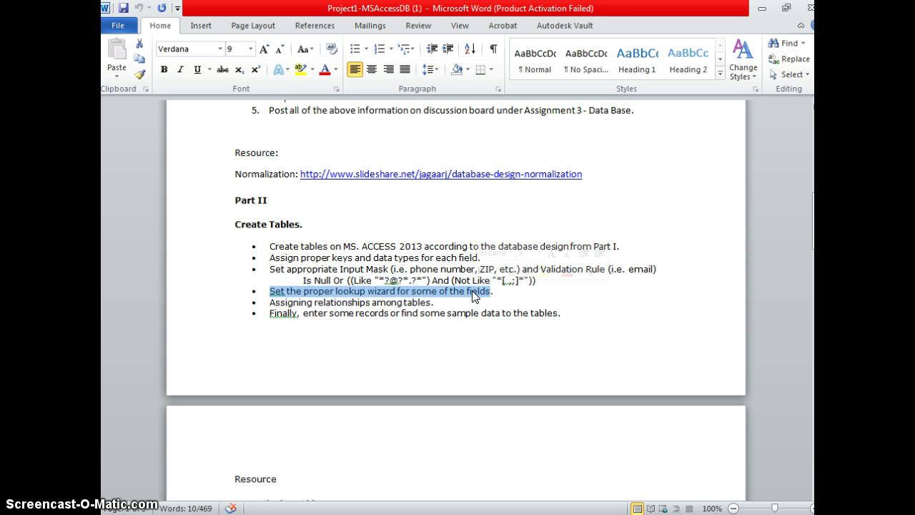
pyautogui.click(422, 291)
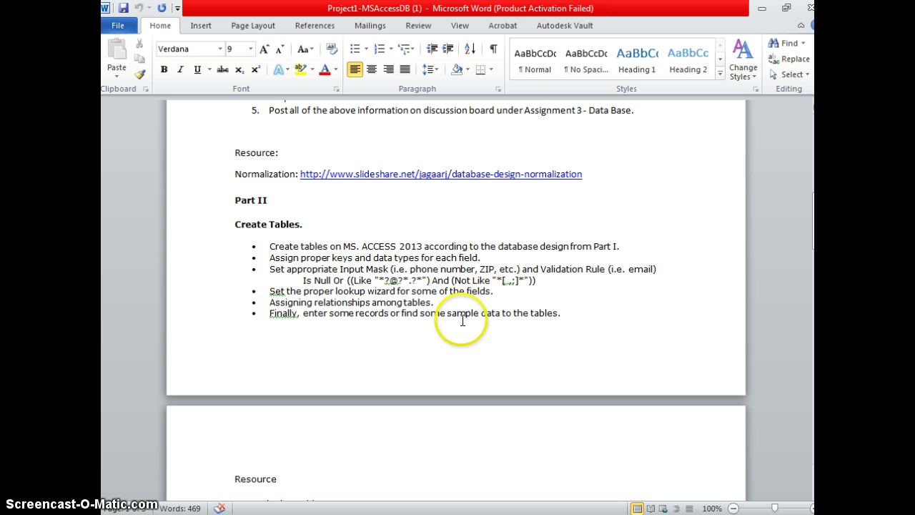
pyautogui.click(481, 298)
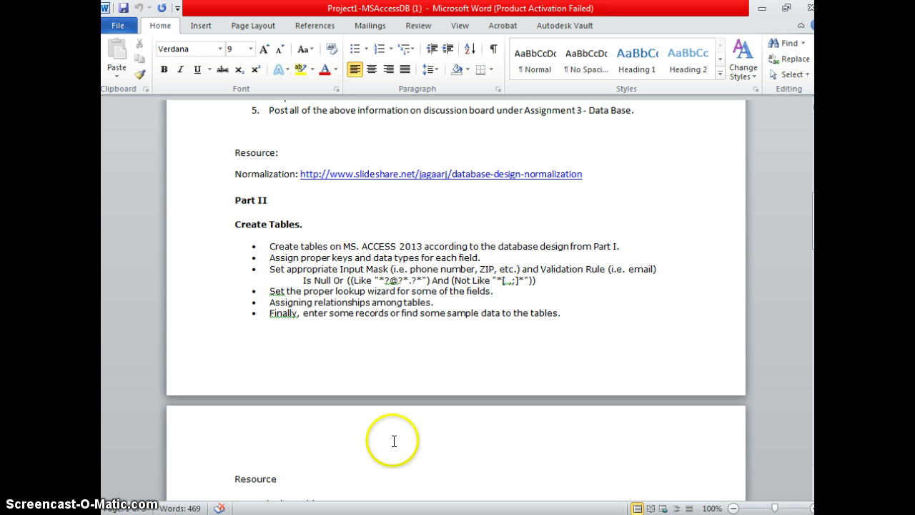
pyautogui.hotkey('alt', 'Tab')
pyautogui.hotkey('alt', 'Tab')
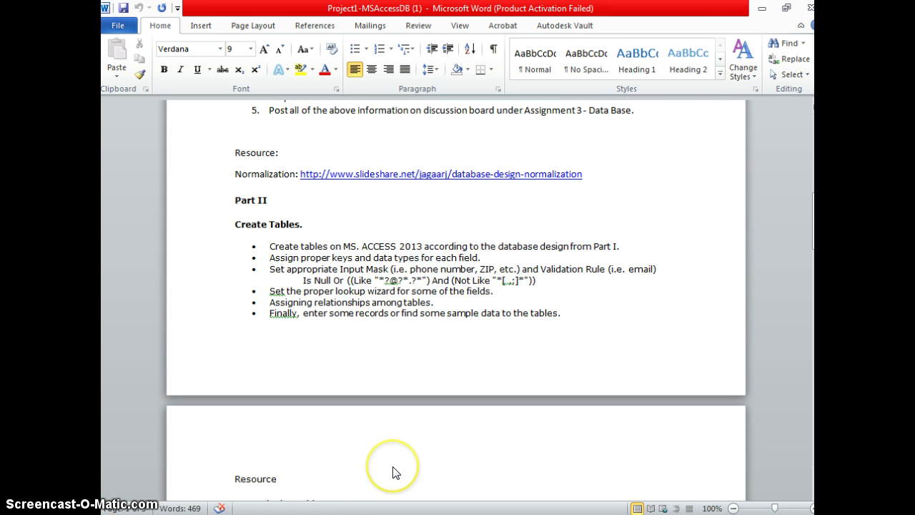
# Open the recent database Database1.accdb and enable its content.
pyautogui.click(113, 25)
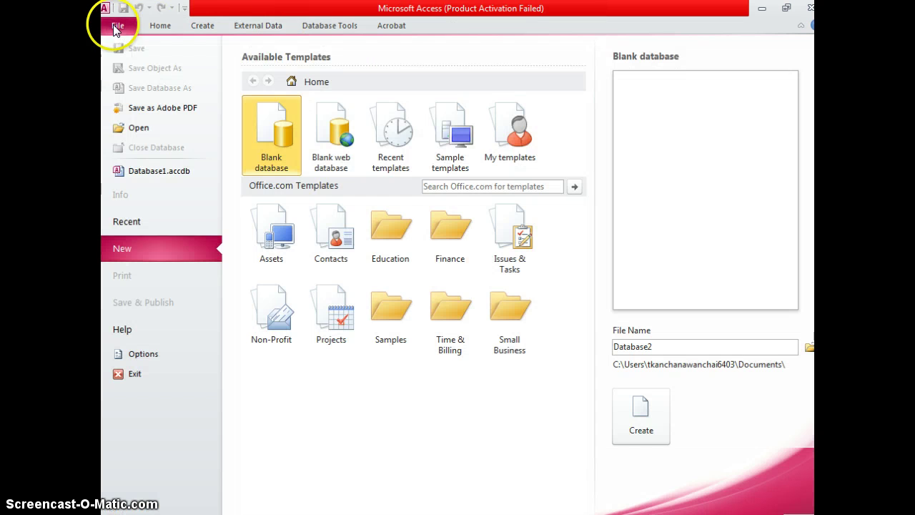
pyautogui.click(176, 176)
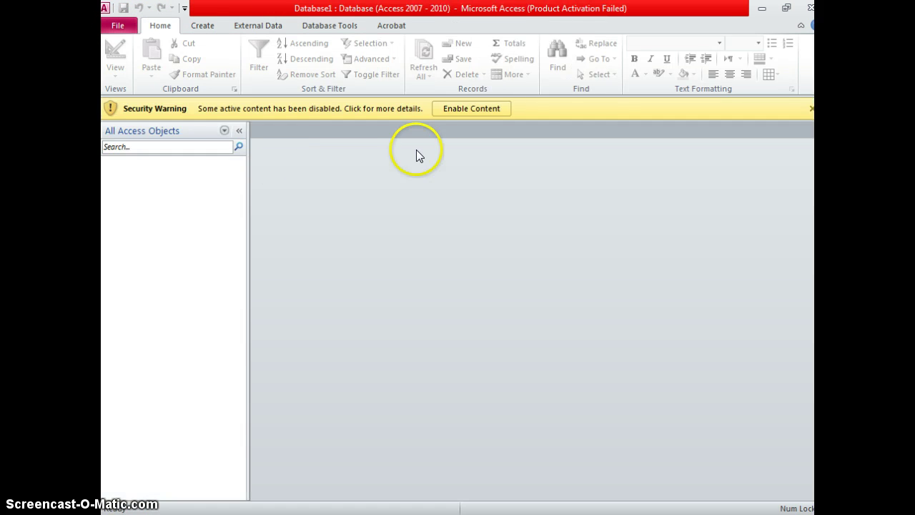
pyautogui.click(456, 115)
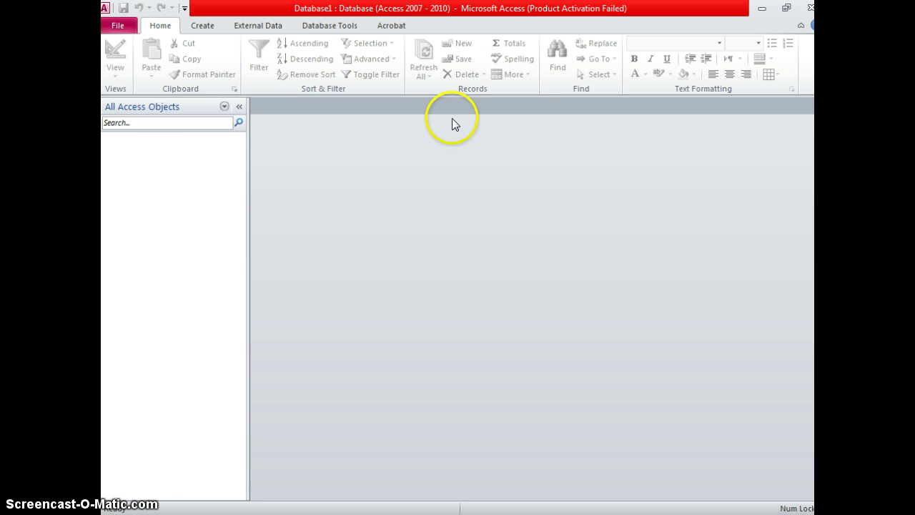
pyautogui.click(150, 145)
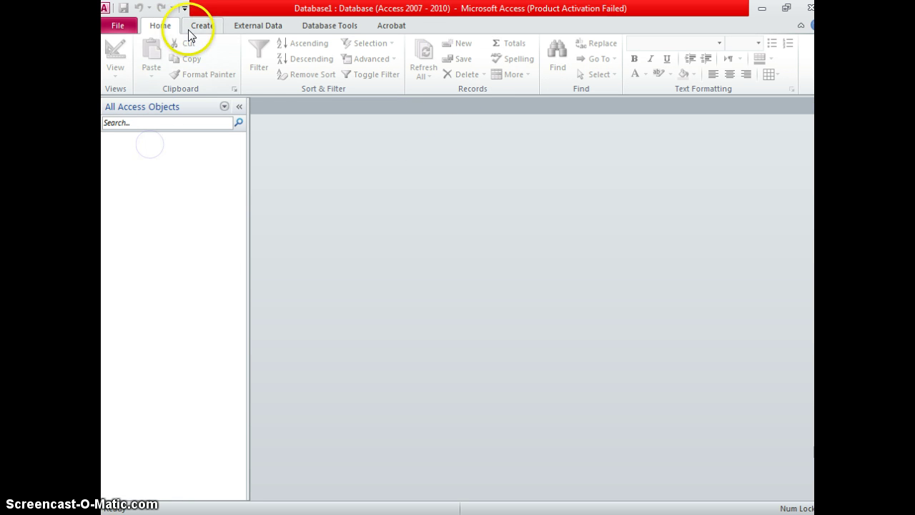
pyautogui.click(191, 28)
# Create a new blank table and add a first_name Text field.
pyautogui.click(175, 44)
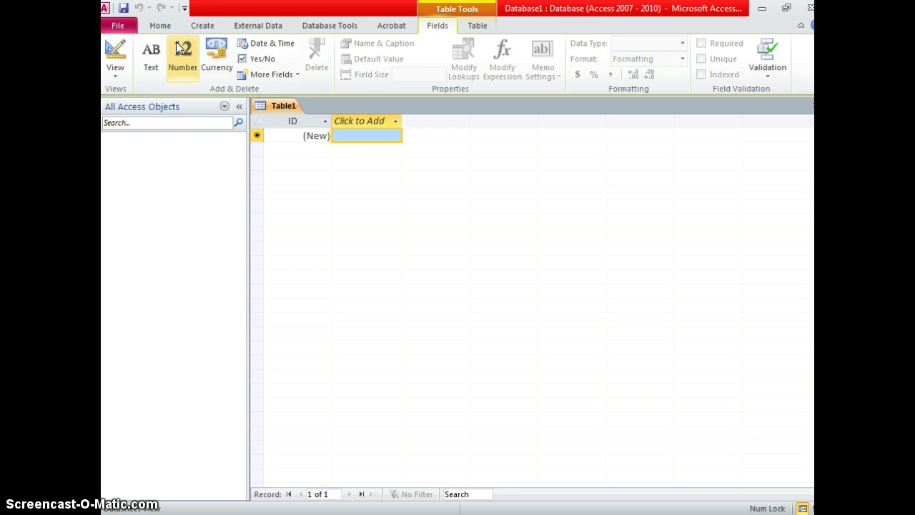
pyautogui.click(341, 116)
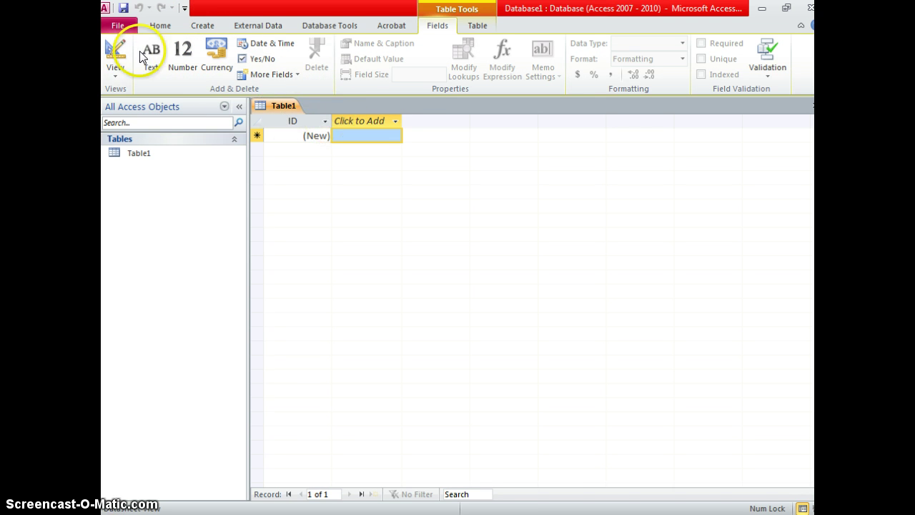
pyautogui.click(395, 123)
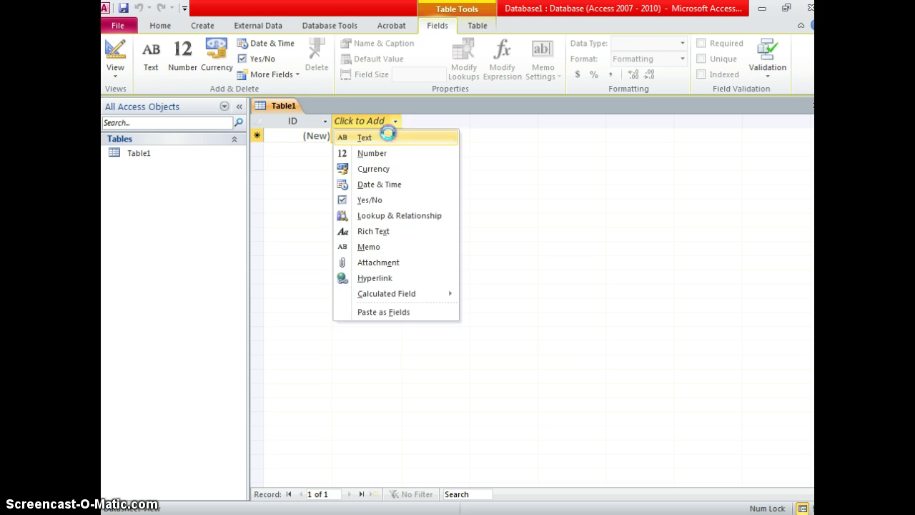
pyautogui.click(389, 136)
pyautogui.write('fir')
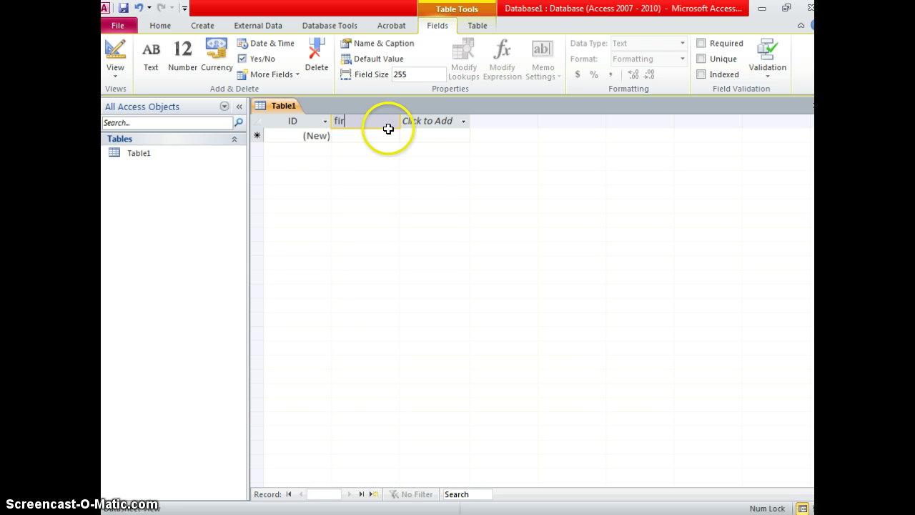
pyautogui.write('st_name')
pyautogui.click(463, 121)
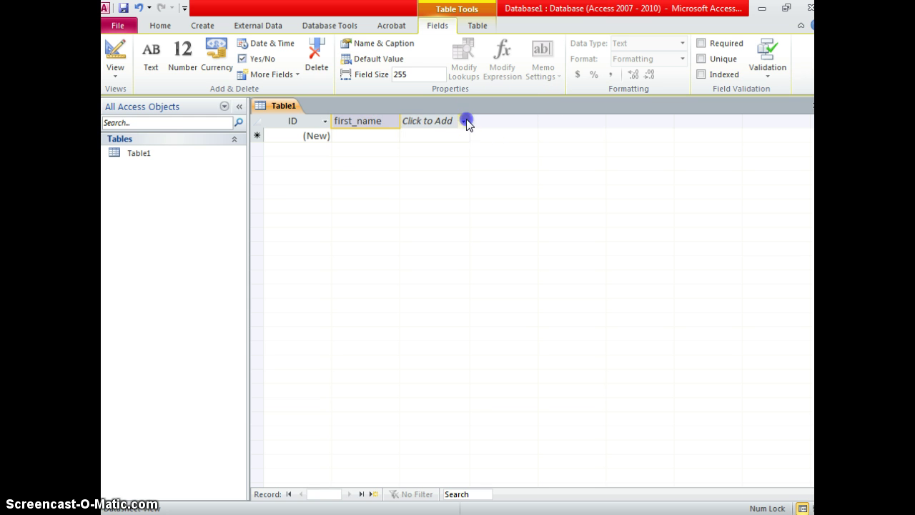
# Add a last_name Text field and place the cursor in the first row.
pyautogui.click(457, 136)
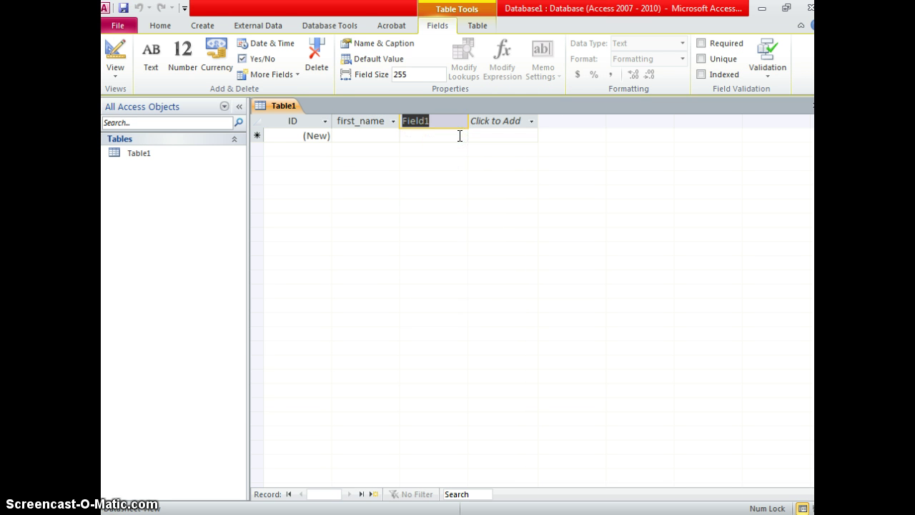
pyautogui.write('last_name')
pyautogui.click(459, 136)
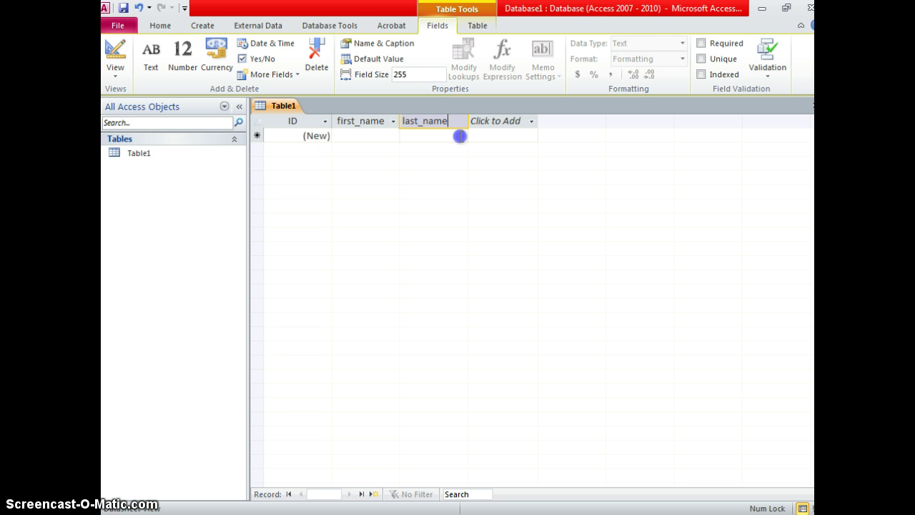
pyautogui.click(393, 133)
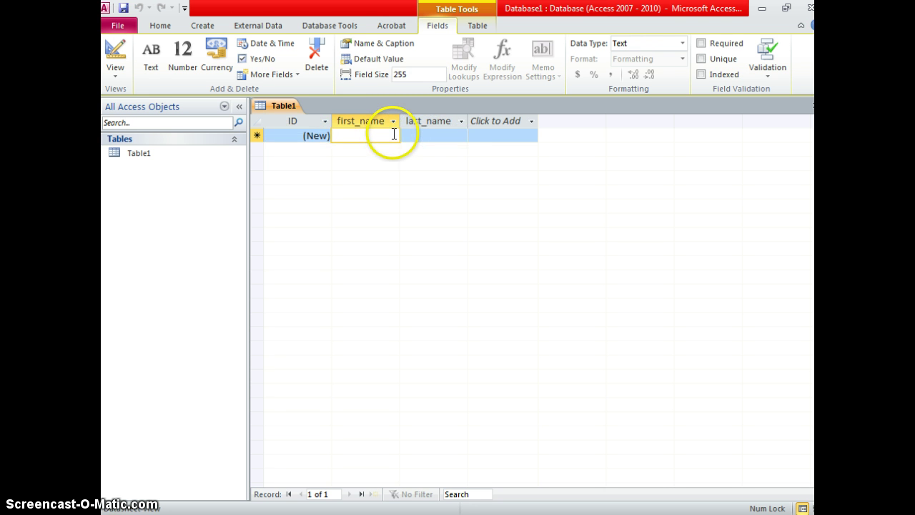
# Enter the first record's first and last name, then autofit the last_name column.
pyautogui.press('Tab')
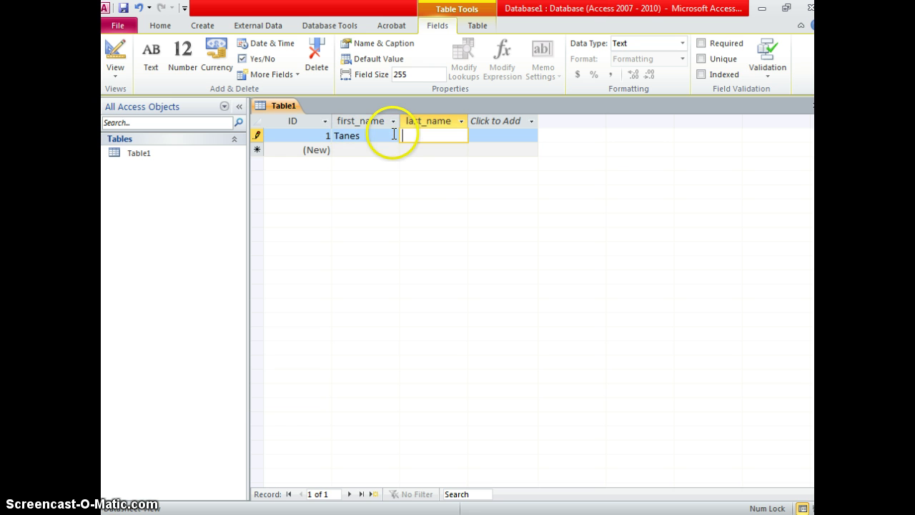
pyautogui.click(476, 150)
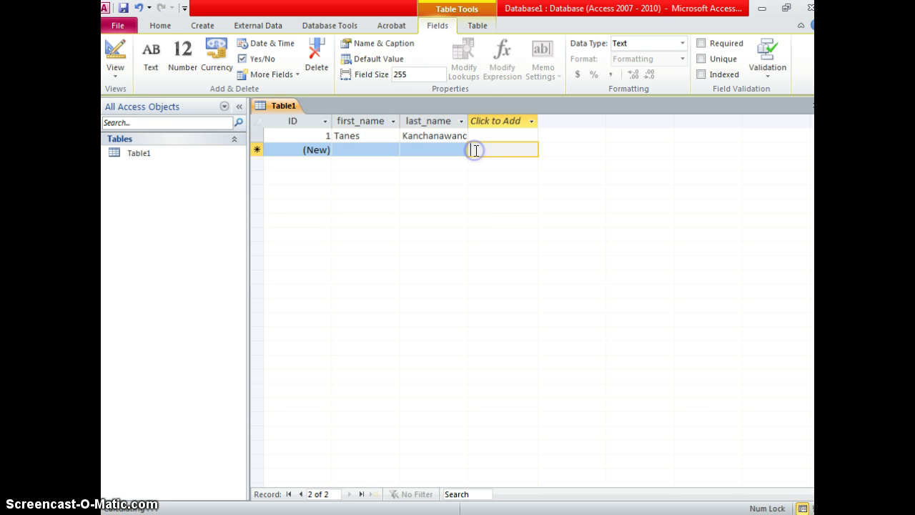
pyautogui.doubleClick(468, 121)
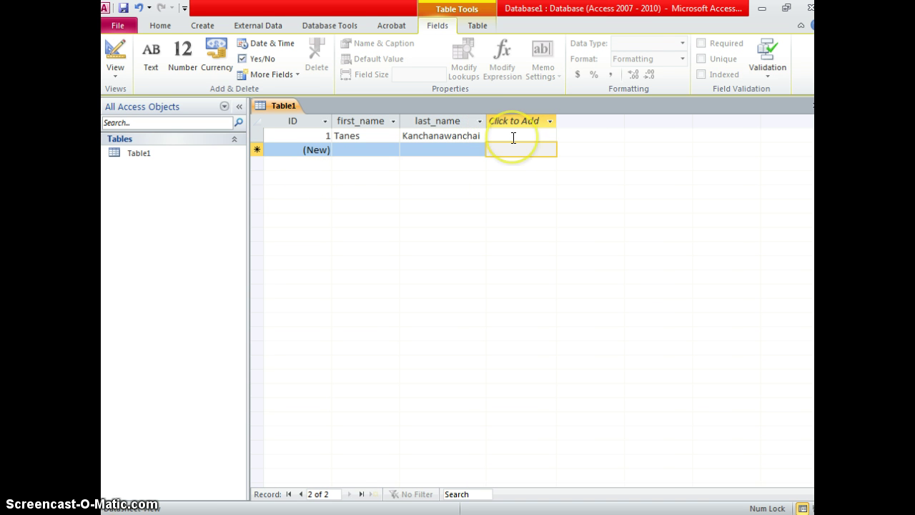
# Check the new-column field type list and close it without adding a field.
pyautogui.click(513, 137)
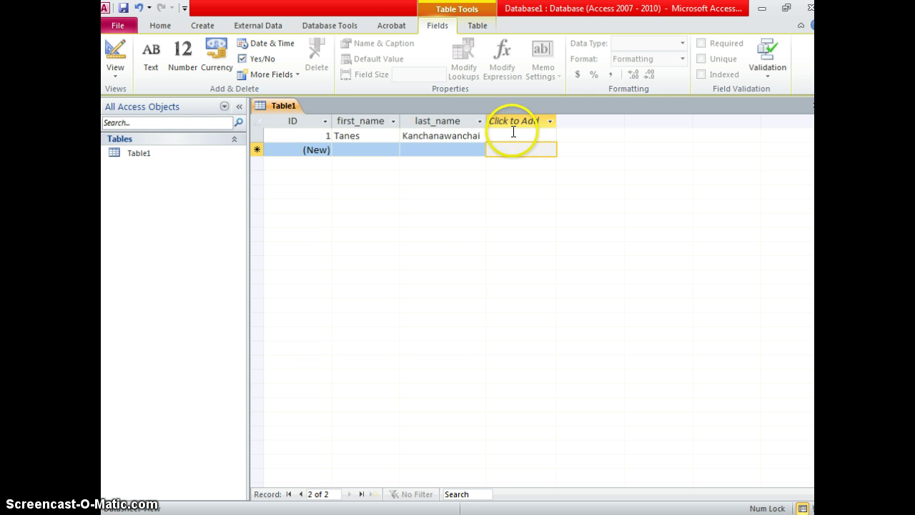
pyautogui.click(548, 123)
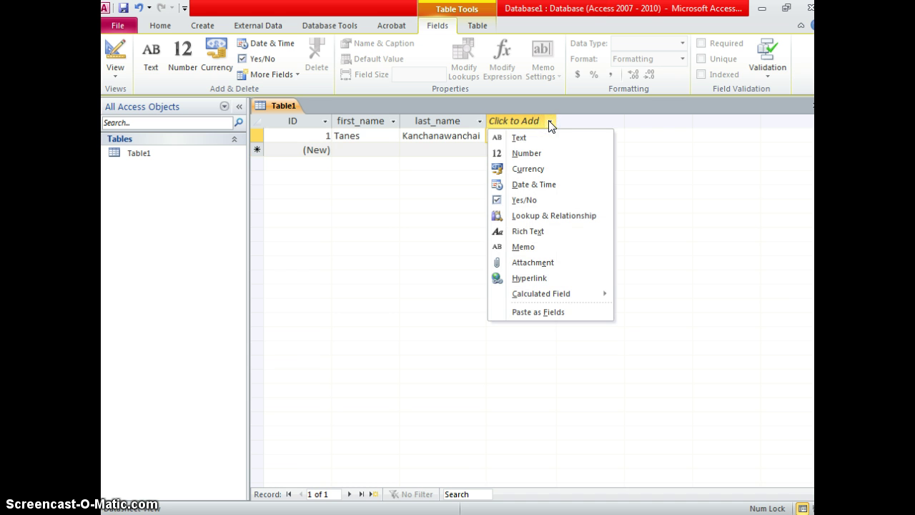
pyautogui.click(537, 122)
pyautogui.click(490, 136)
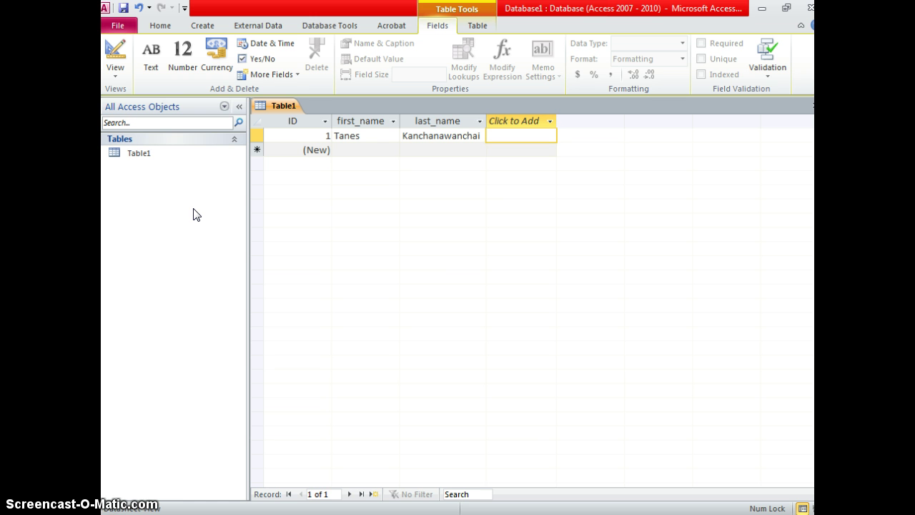
# Save the table as CUSTOMER.
pyautogui.hotkey('ctrl', 's')
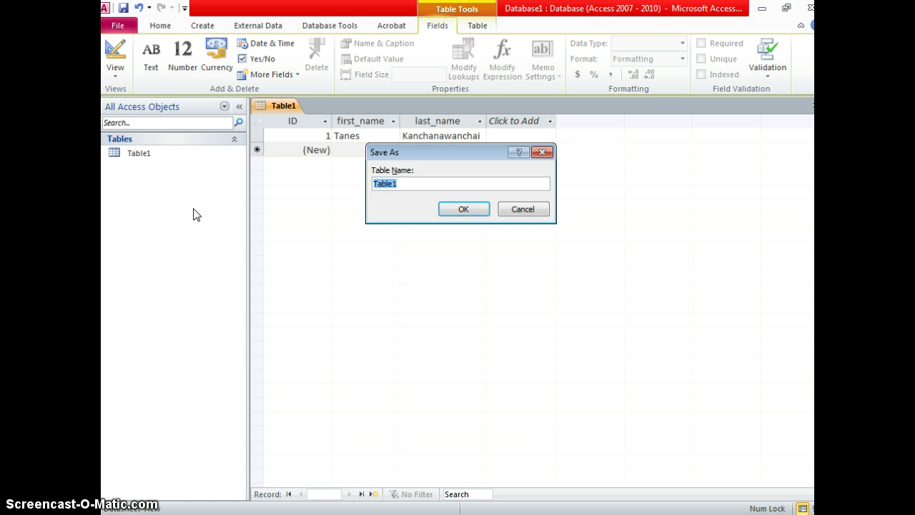
pyautogui.press('BackSpace')
pyautogui.press('capslock')
pyautogui.press('Return')
# Create another new blank table from the Create tab.
pyautogui.rightClick(188, 211)
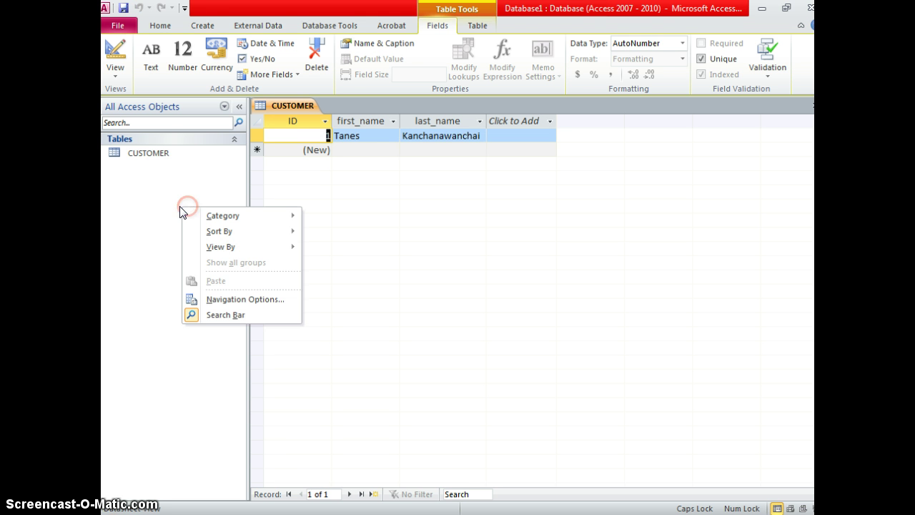
pyautogui.click(191, 27)
pyautogui.click(175, 42)
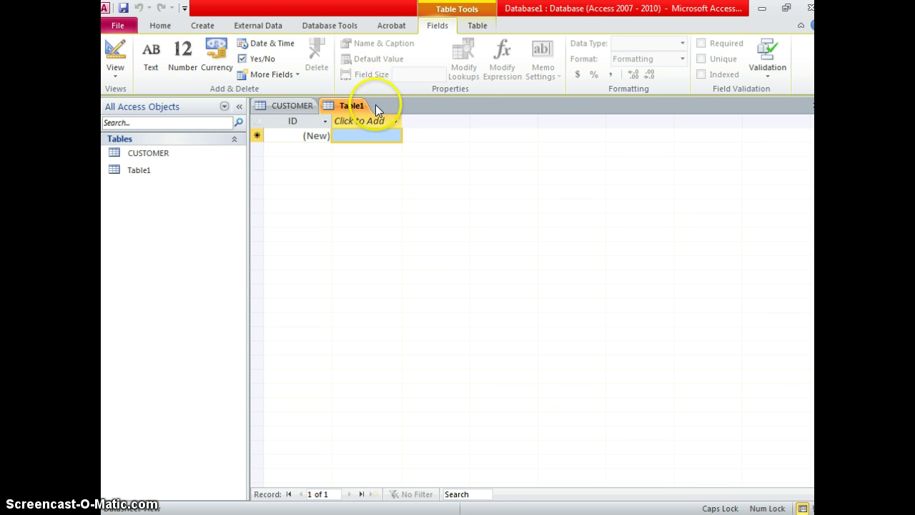
# Add an email Text field and begin naming a second Text field cell_phone.
pyautogui.click(395, 121)
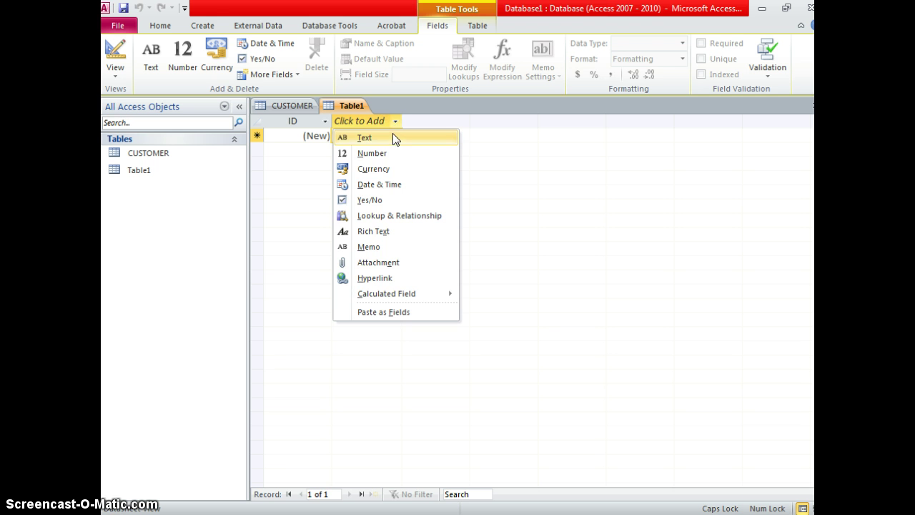
pyautogui.click(391, 139)
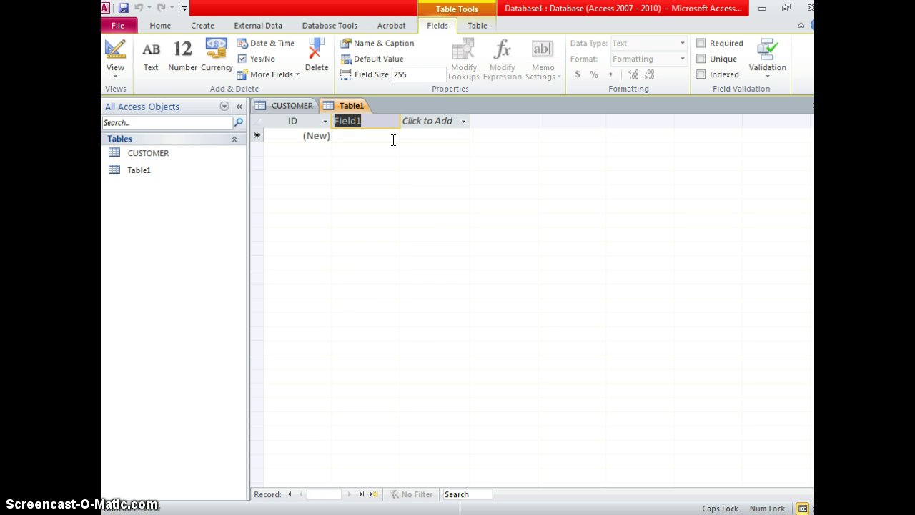
pyautogui.write('EM')
pyautogui.press('capslock')
pyautogui.write('em')
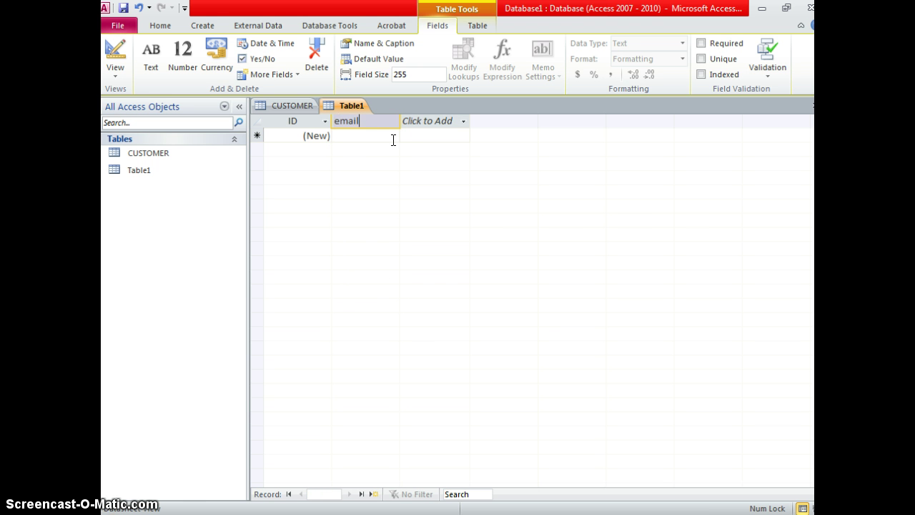
pyautogui.write('ail')
pyautogui.click(461, 121)
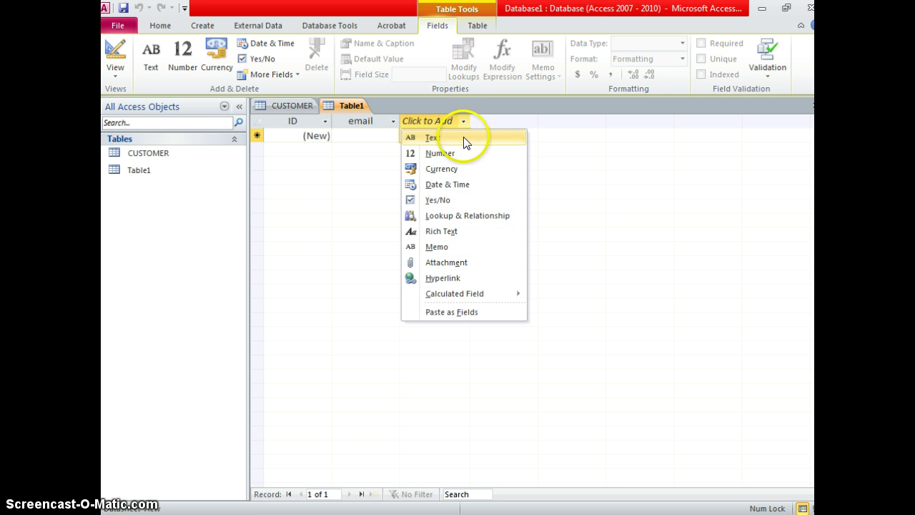
pyautogui.click(464, 137)
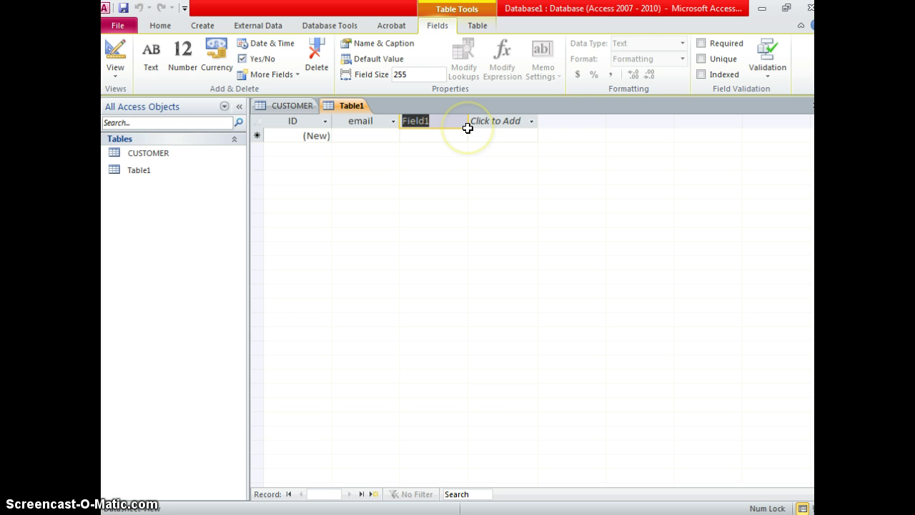
pyautogui.write('ph')
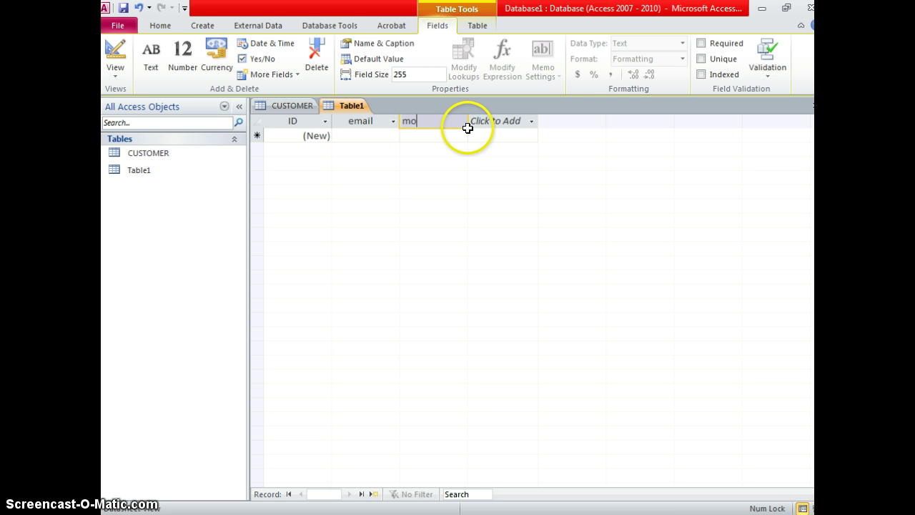
pyautogui.write('cell_phone')
# Enter two e-mail addresses in the email column, autofit it, and clear the phone cell.
pyautogui.click(367, 131)
pyautogui.click(367, 133)
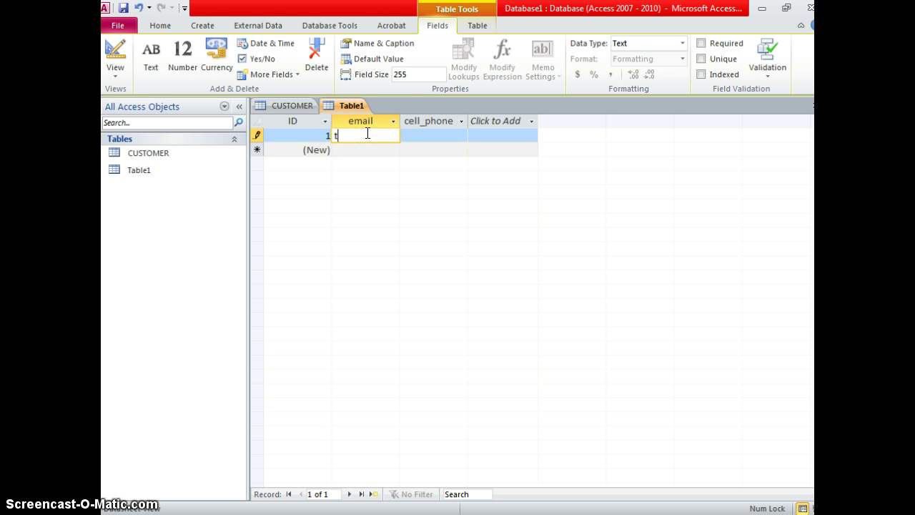
pyautogui.click(367, 147)
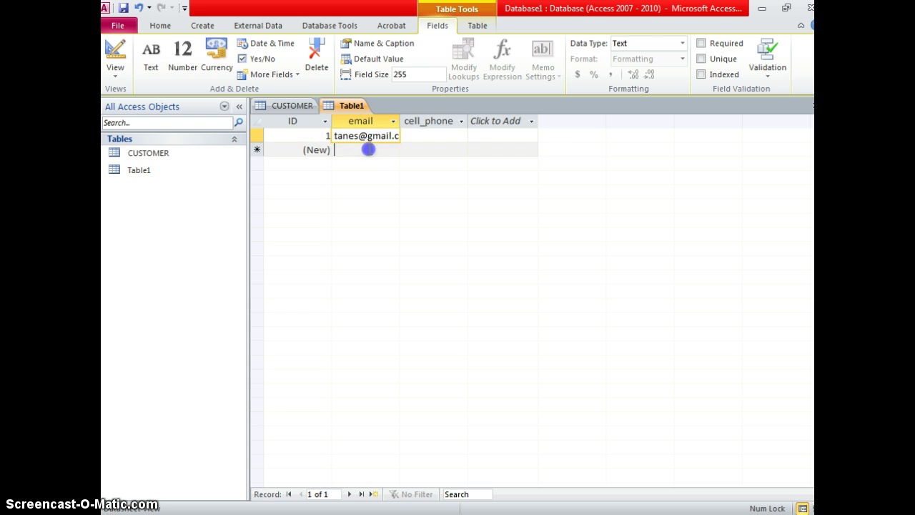
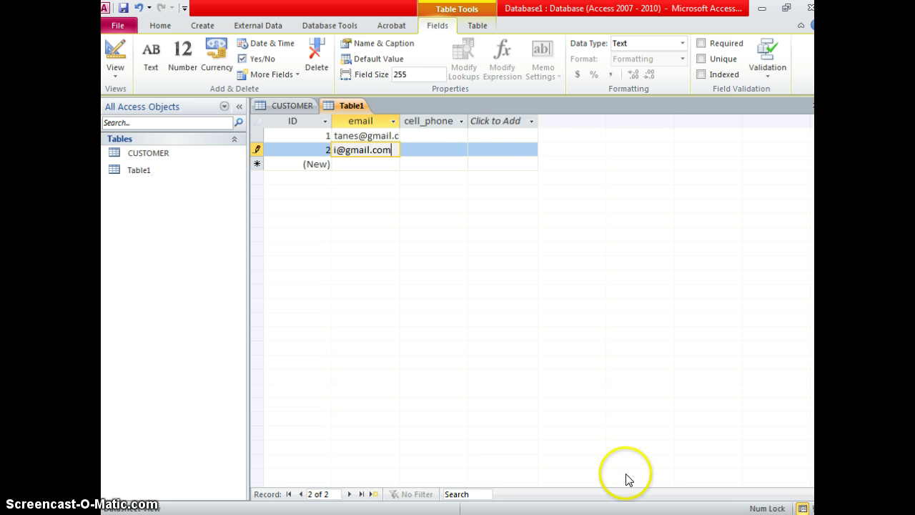
pyautogui.click(461, 136)
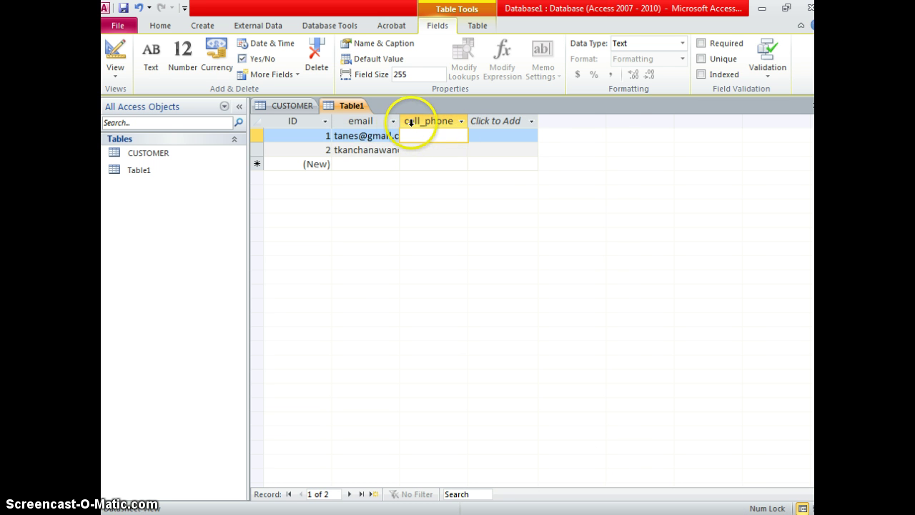
pyautogui.doubleClick(400, 122)
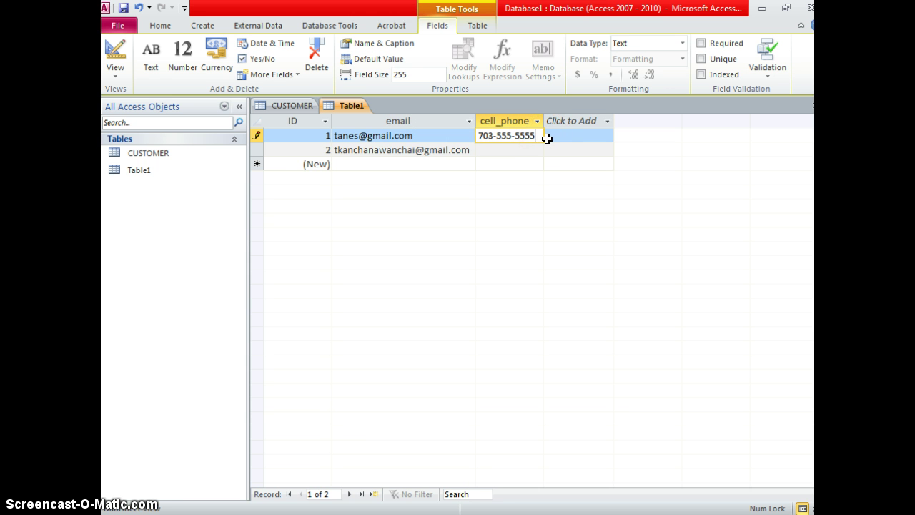
pyautogui.press('BackSpace')
pyautogui.press('BackSpace')
pyautogui.press('BackSpace')
pyautogui.press('BackSpace')
pyautogui.press('BackSpace')
pyautogui.press('BackSpace')
pyautogui.press('BackSpace')
pyautogui.press('BackSpace')
pyautogui.press('BackSpace')
pyautogui.press('BackSpace')
pyautogui.press('BackSpace')
pyautogui.click(546, 139)
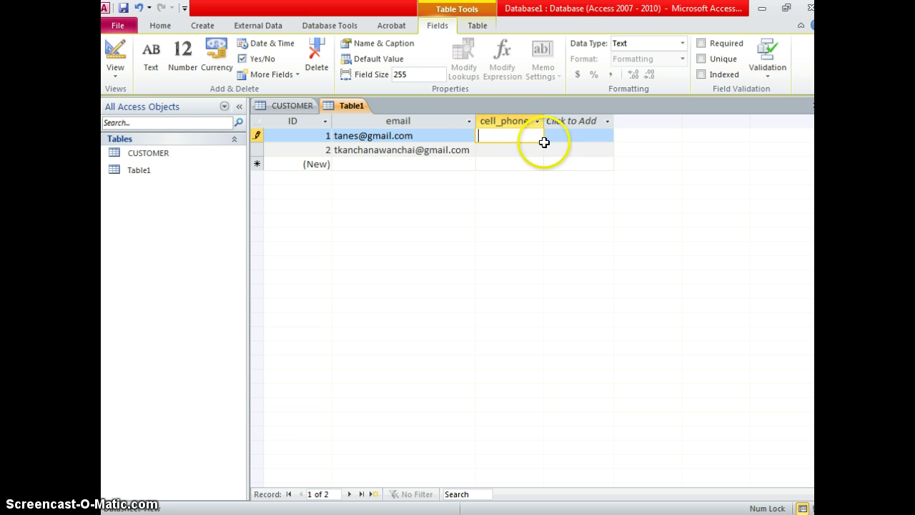
pyautogui.click(484, 148)
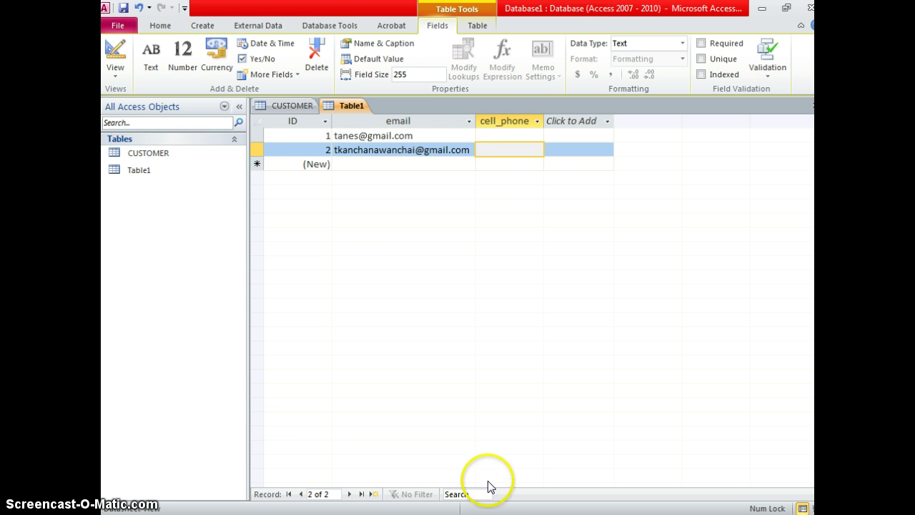
# In the Word instructions, highlight the Input Mask wording and the keys and data types bullet.
pyautogui.hotkey('alt', 'Tab')
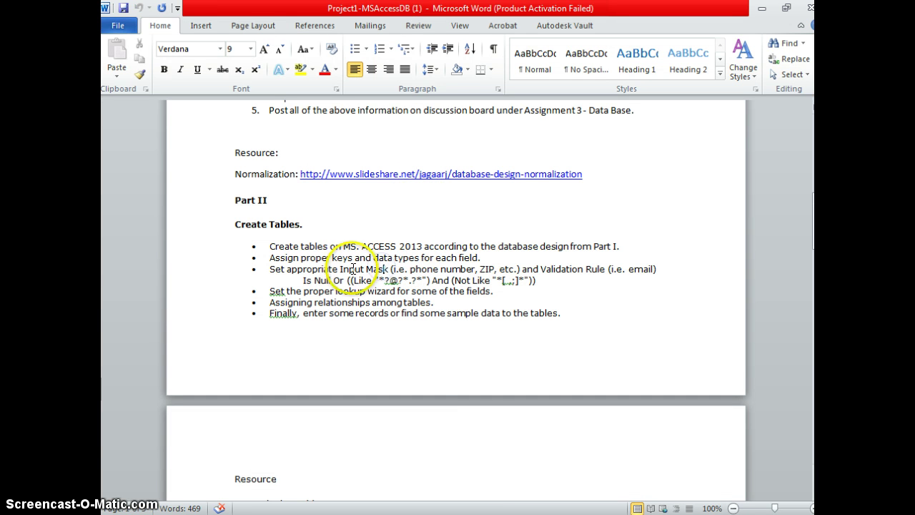
pyautogui.moveTo(352, 269); pyautogui.dragTo(389, 269)
pyautogui.click(259, 257)
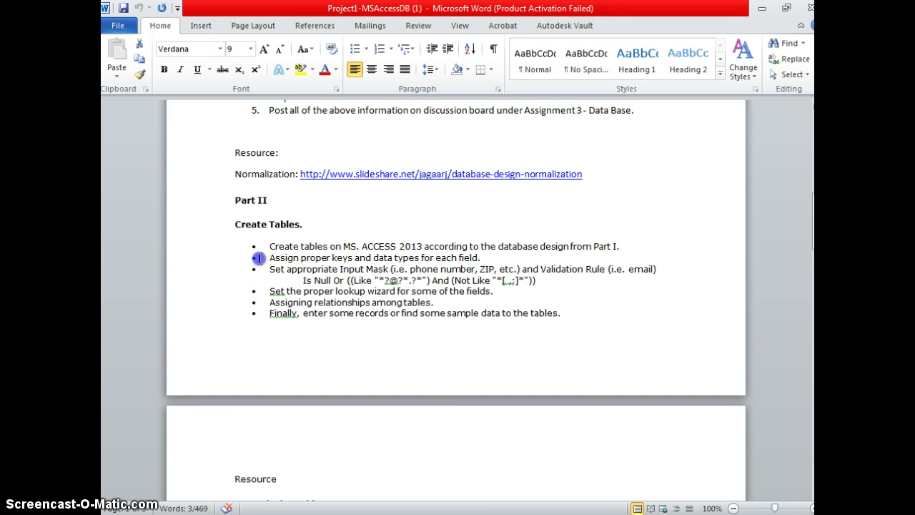
pyautogui.moveTo(270, 257); pyautogui.dragTo(484, 257)
# Switch the table to Design View and save it as CONTACT.
pyautogui.hotkey('alt', 'Tab')
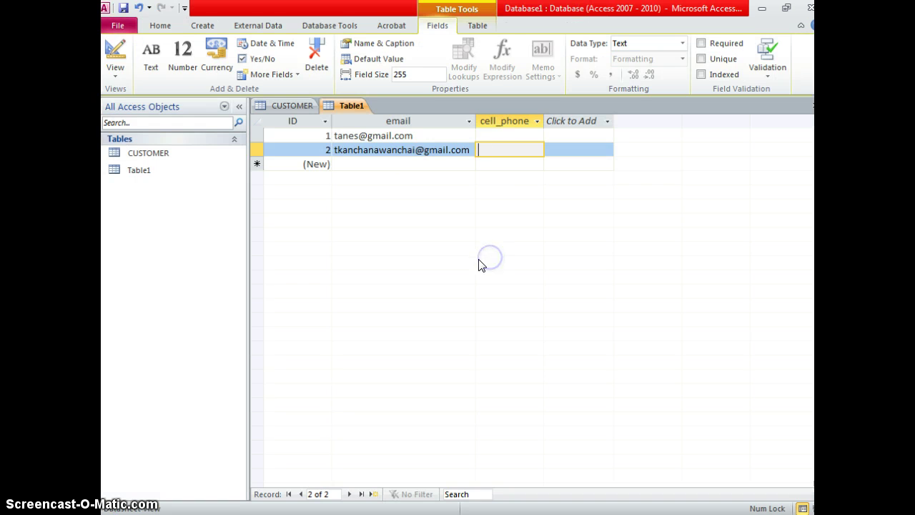
pyautogui.click(110, 70)
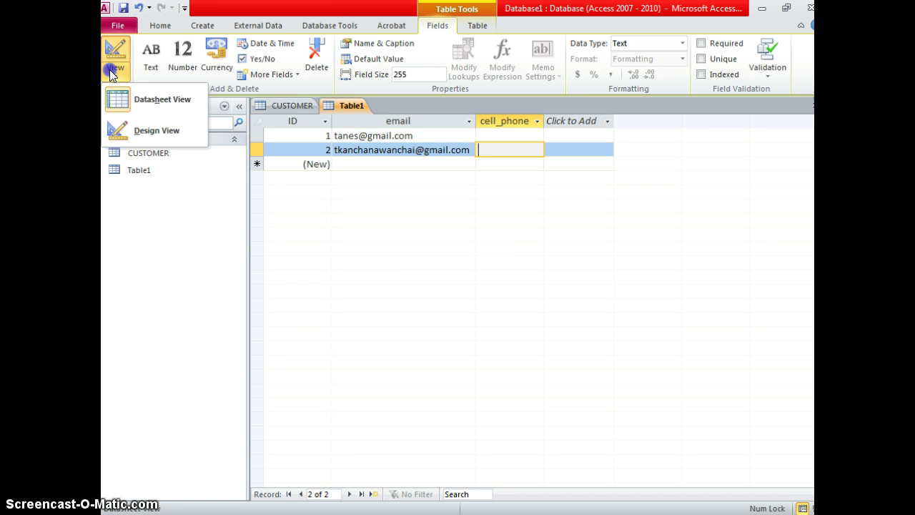
pyautogui.click(125, 128)
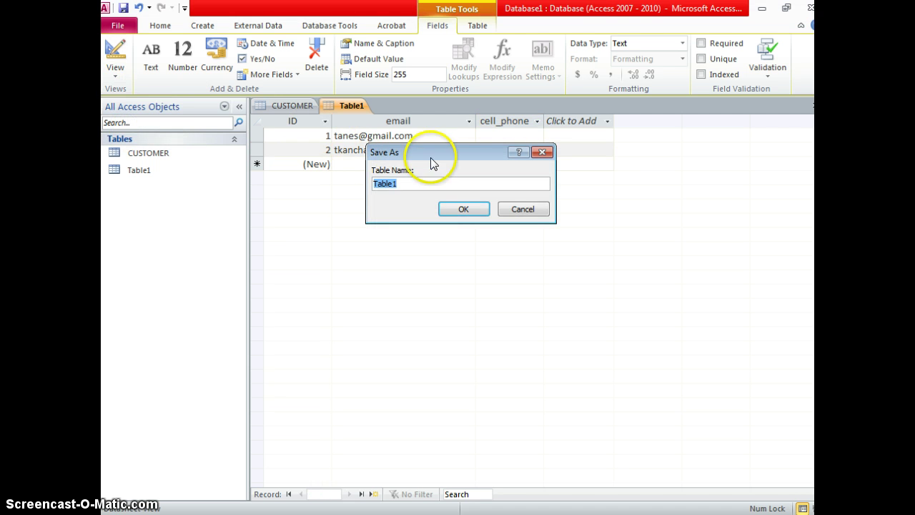
pyautogui.press('capslock')
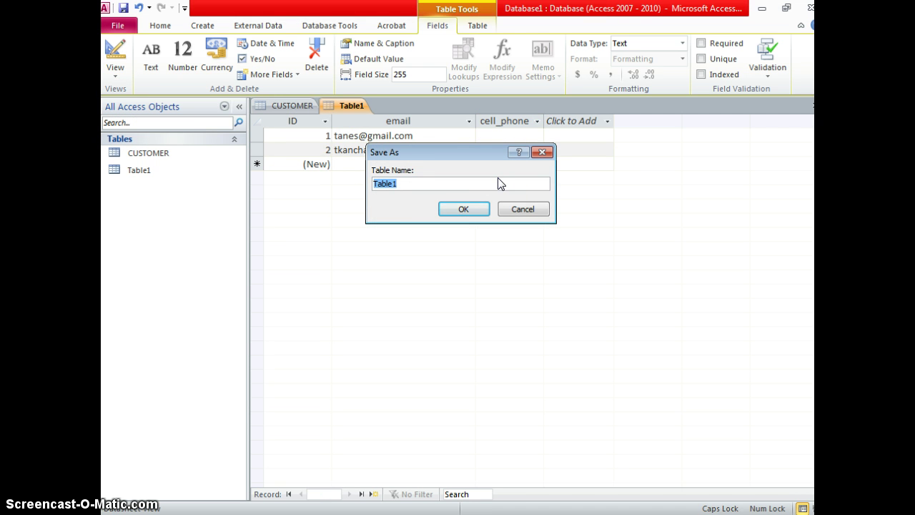
pyautogui.write('CONTACT')
pyautogui.press('Return')
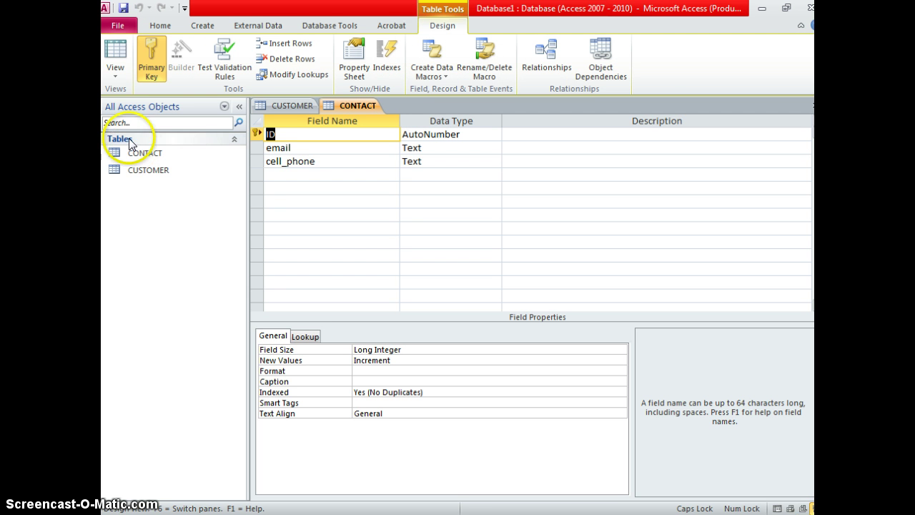
# Rename the ID field to contact_id and bring up the cell_phone field's properties.
pyautogui.click(258, 136)
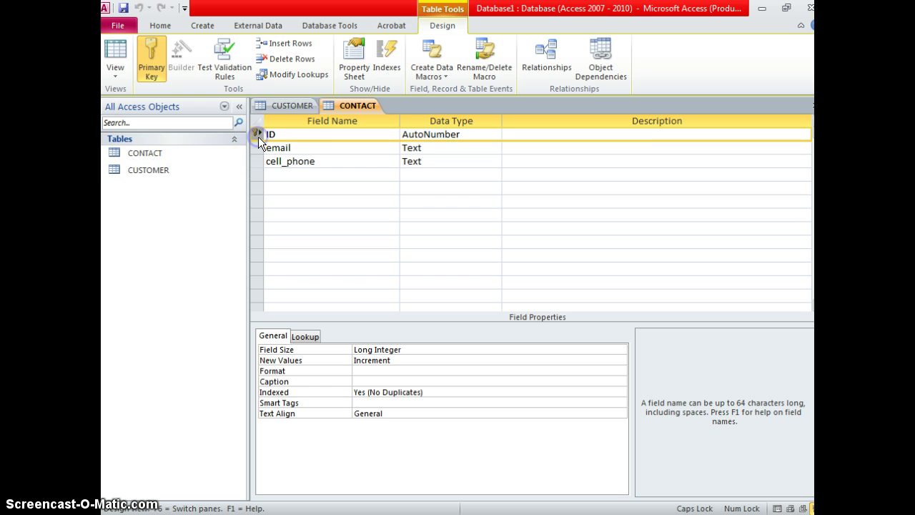
pyautogui.click(273, 138)
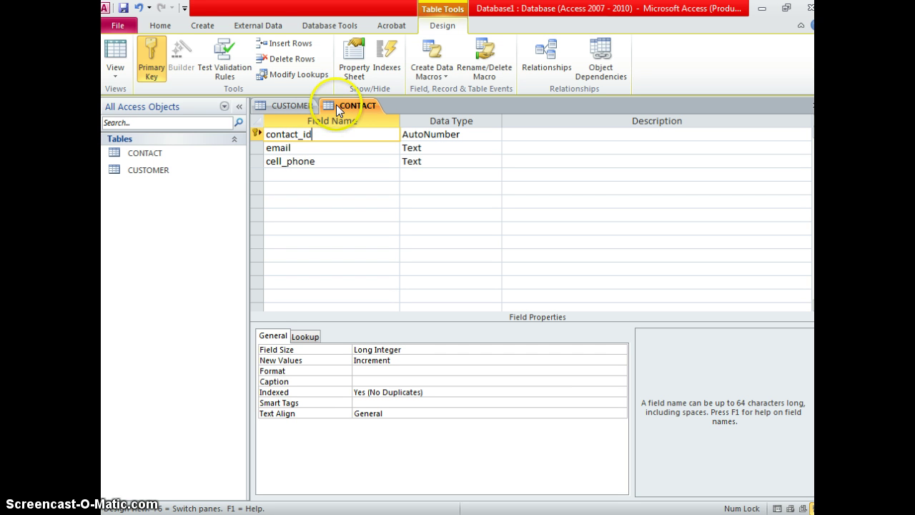
pyautogui.click(468, 133)
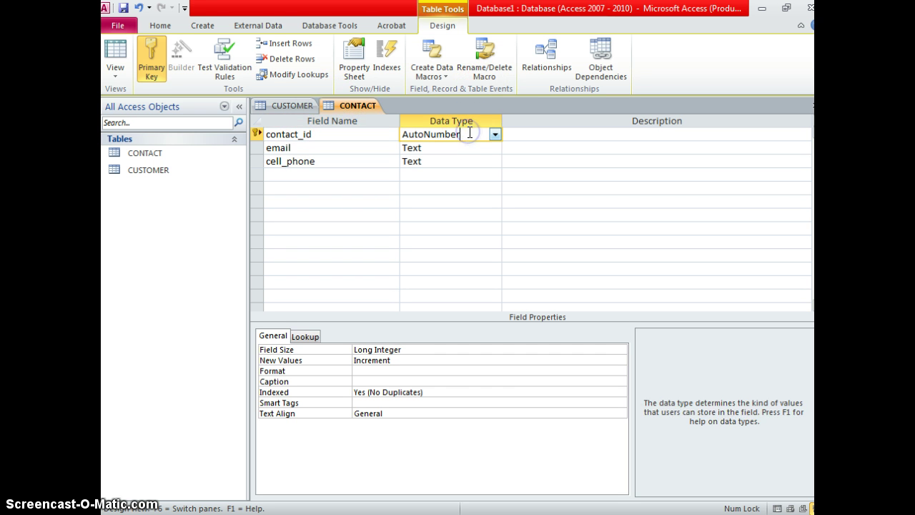
pyautogui.click(457, 145)
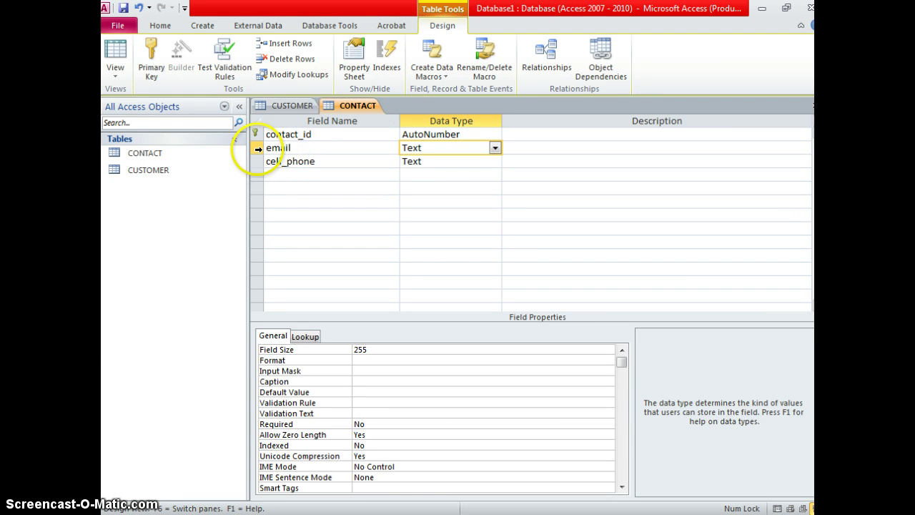
pyautogui.click(257, 161)
pyautogui.click(311, 162)
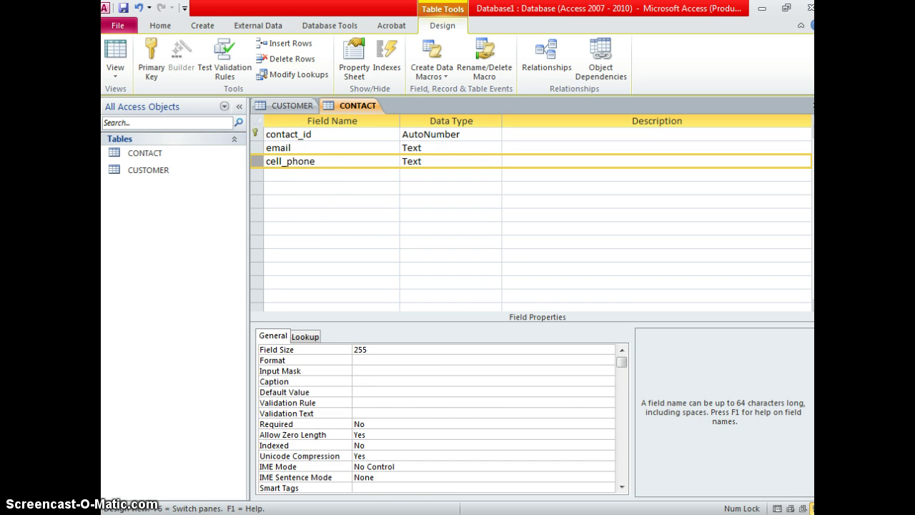
# Apply the Phone Number input mask with a # placeholder to cell_phone using the Input Mask Wizard.
pyautogui.click(457, 369)
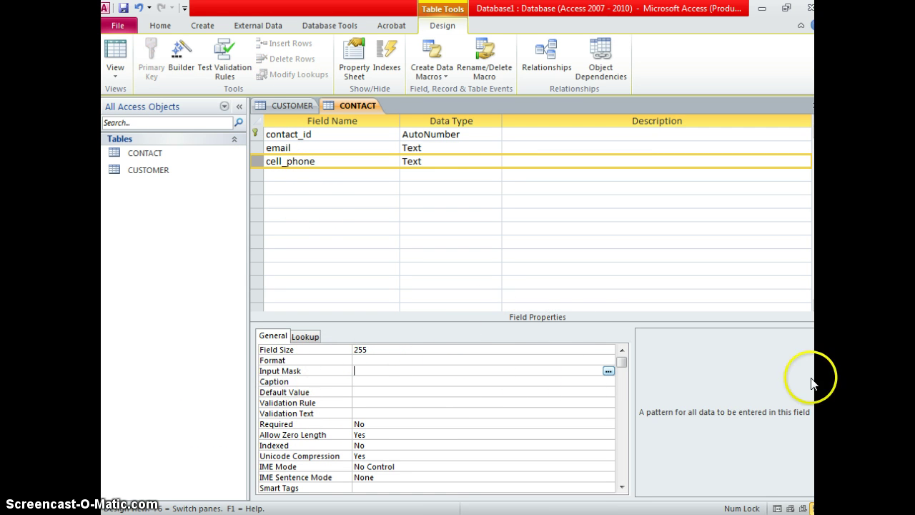
pyautogui.click(607, 372)
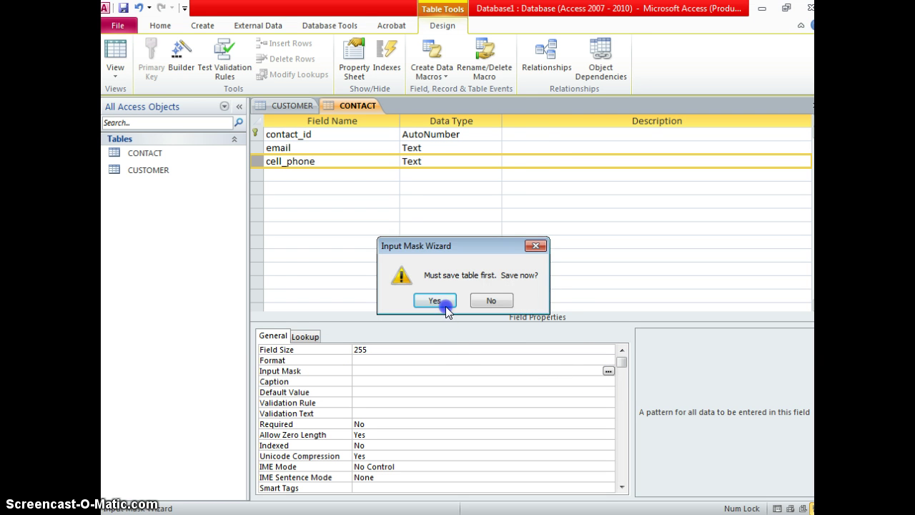
pyautogui.click(436, 300)
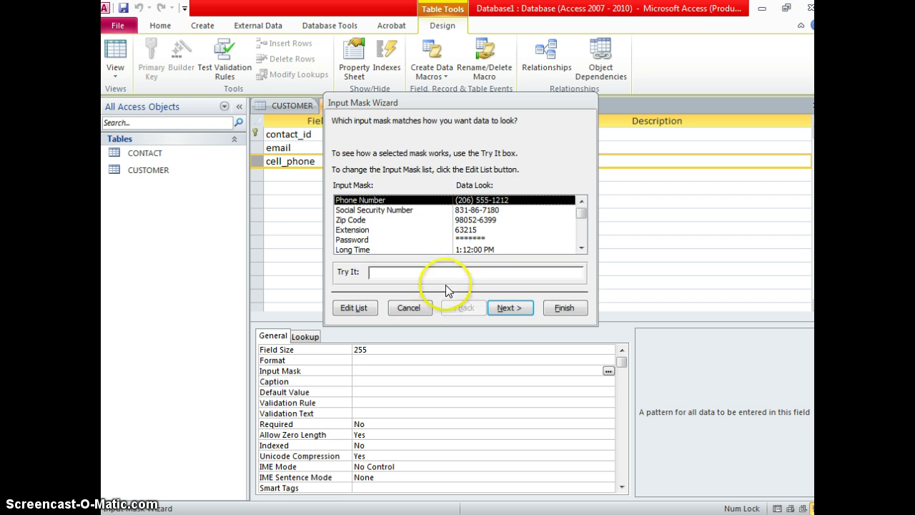
pyautogui.doubleClick(459, 200)
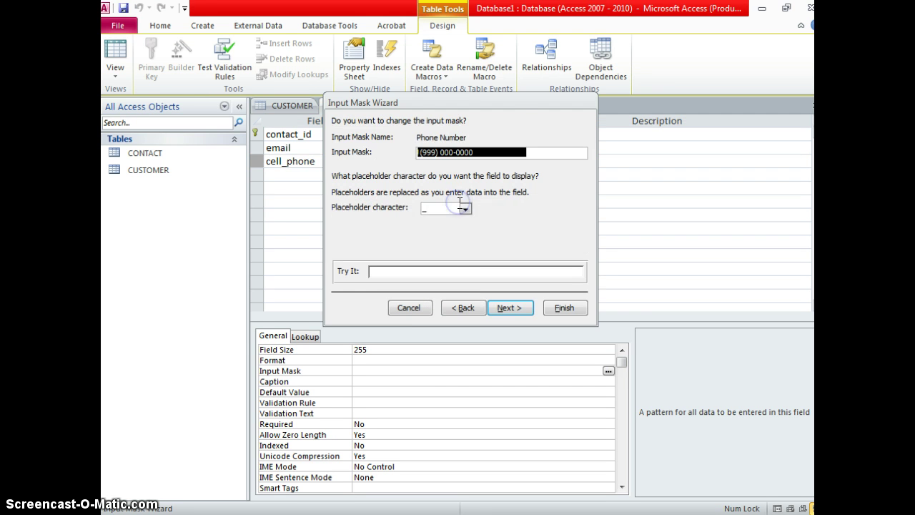
pyautogui.click(465, 209)
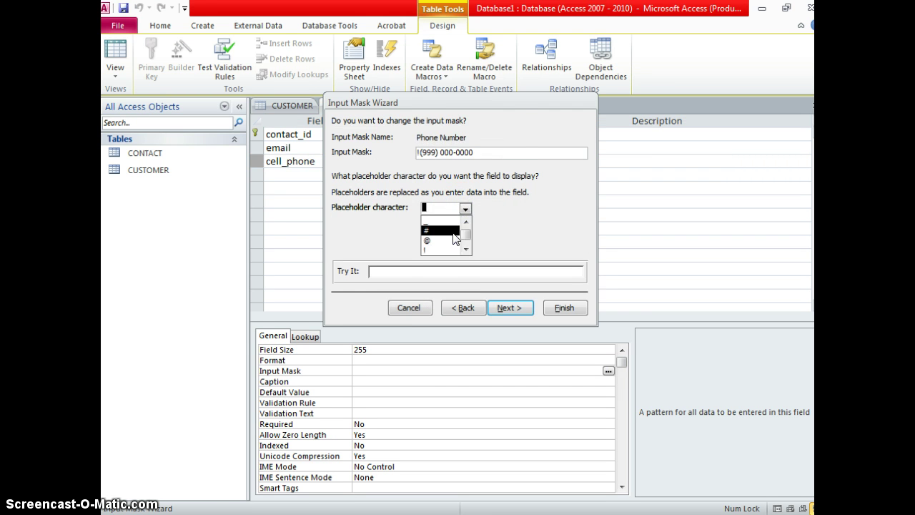
pyautogui.click(452, 232)
pyautogui.click(432, 269)
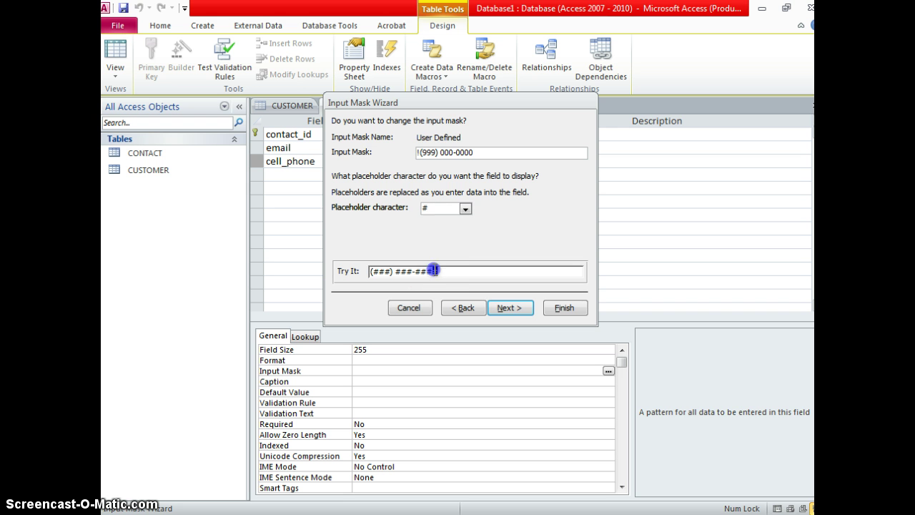
pyautogui.click(384, 272)
pyautogui.click(559, 306)
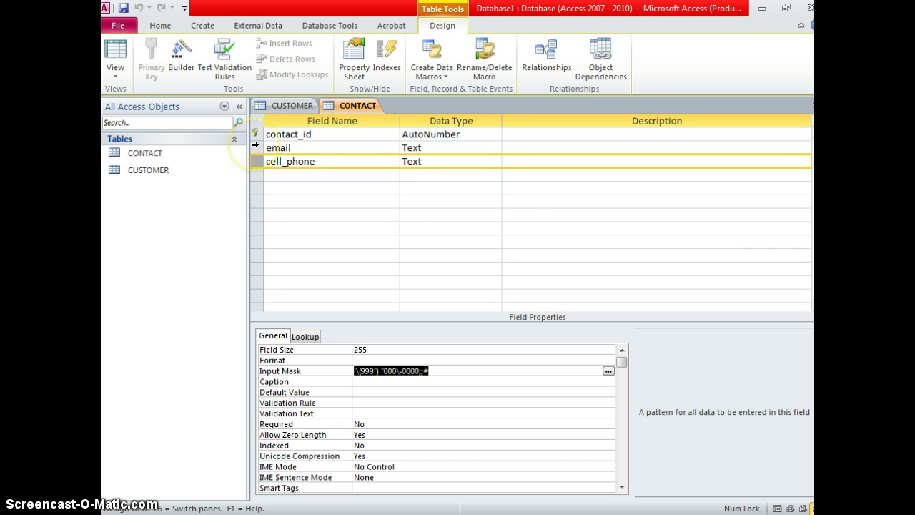
# Select the email field and place the cursor in its Validation Rule property.
pyautogui.click(255, 147)
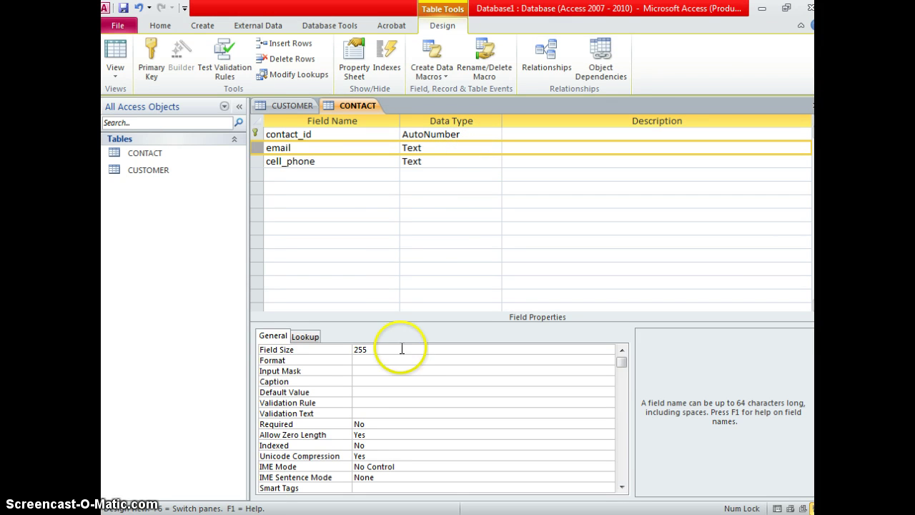
pyautogui.click(367, 403)
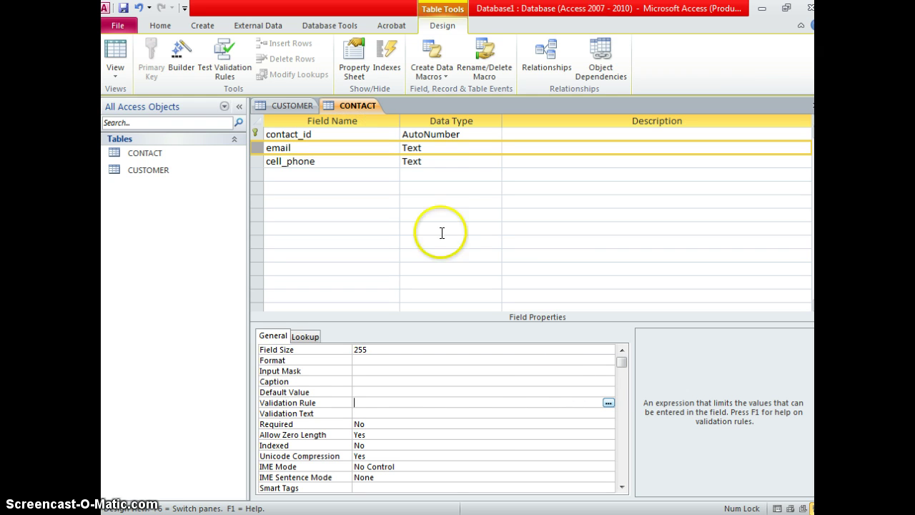
# Copy the Is Null Or (Like…) validation expression from the Word instructions and return to Access.
pyautogui.hotkey('alt', 'Tab')
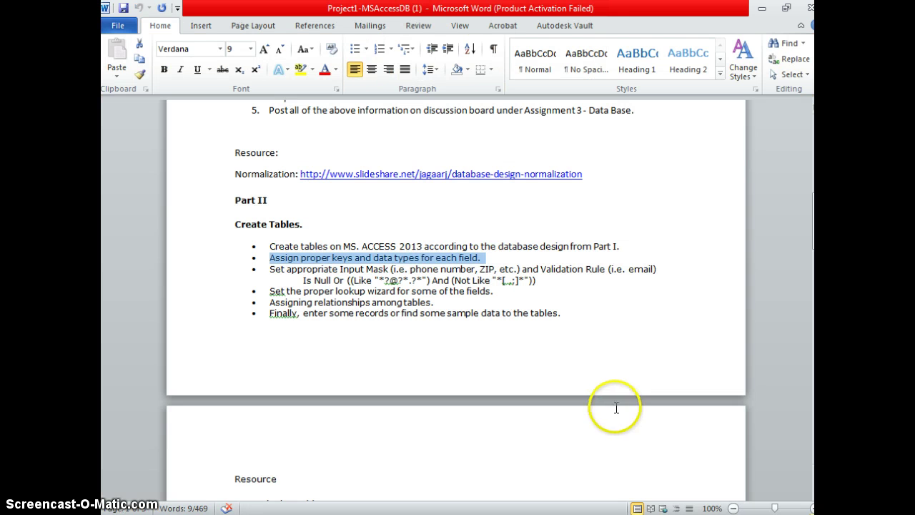
pyautogui.click(500, 313)
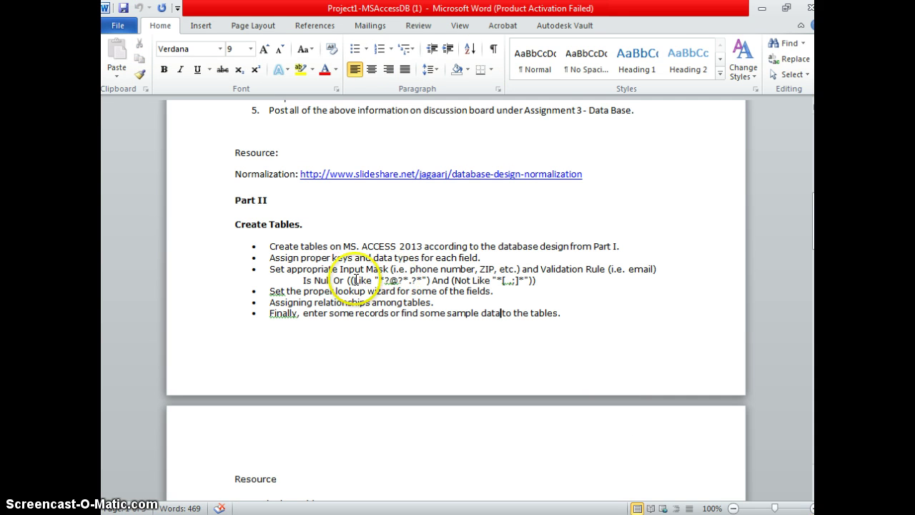
pyautogui.moveTo(303, 280); pyautogui.dragTo(543, 281)
pyautogui.hotkey('ctrl', 'c')
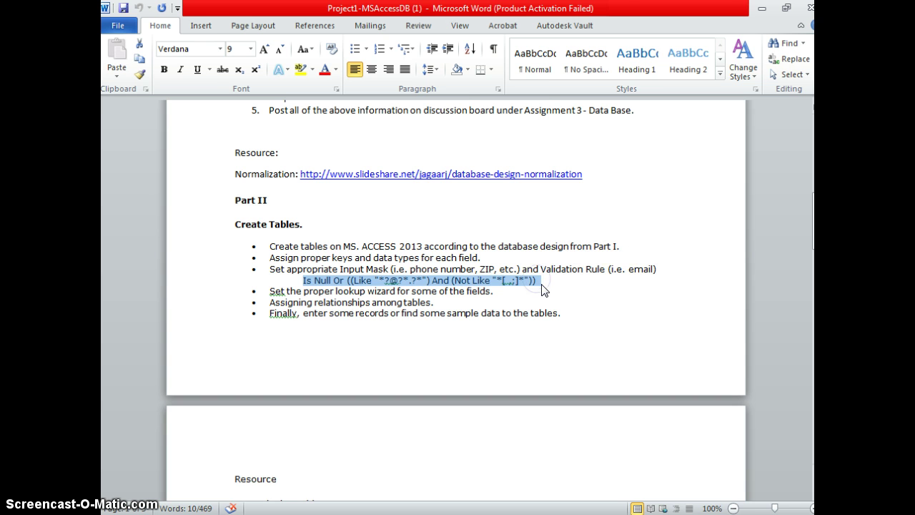
pyautogui.hotkey('alt', 'Tab')
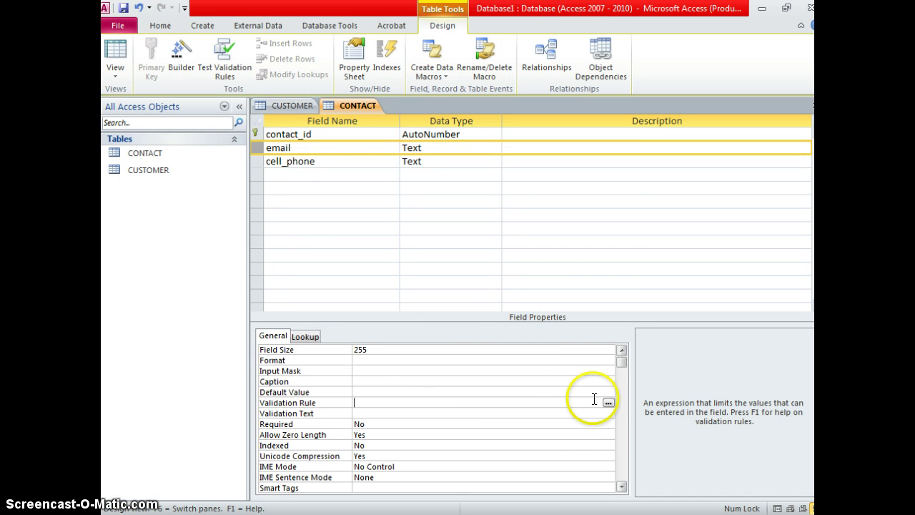
# Paste the email validation rule Is Null Or ((Like "*?@?*.?*") And (Not Like "*[ ,;]*")) into the email field.
pyautogui.click(607, 403)
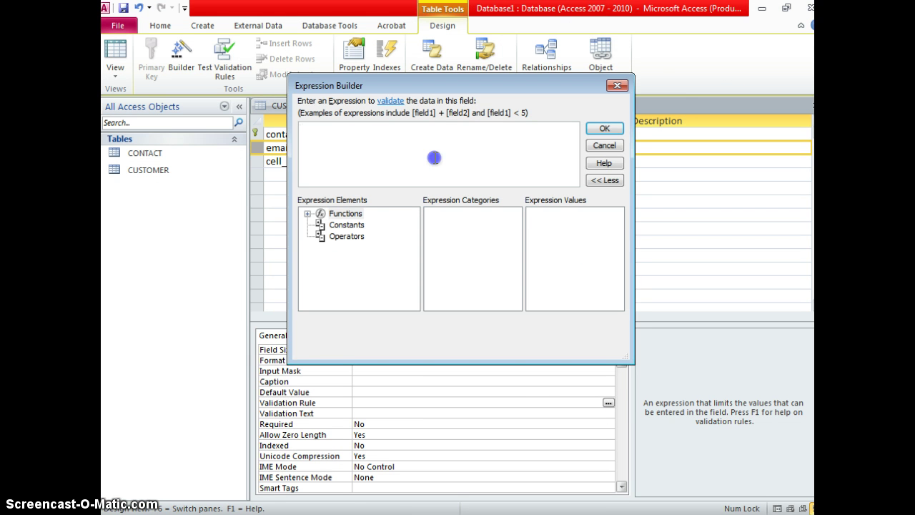
pyautogui.click(433, 158)
pyautogui.hotkey('ctrl', 'v')
pyautogui.click(599, 129)
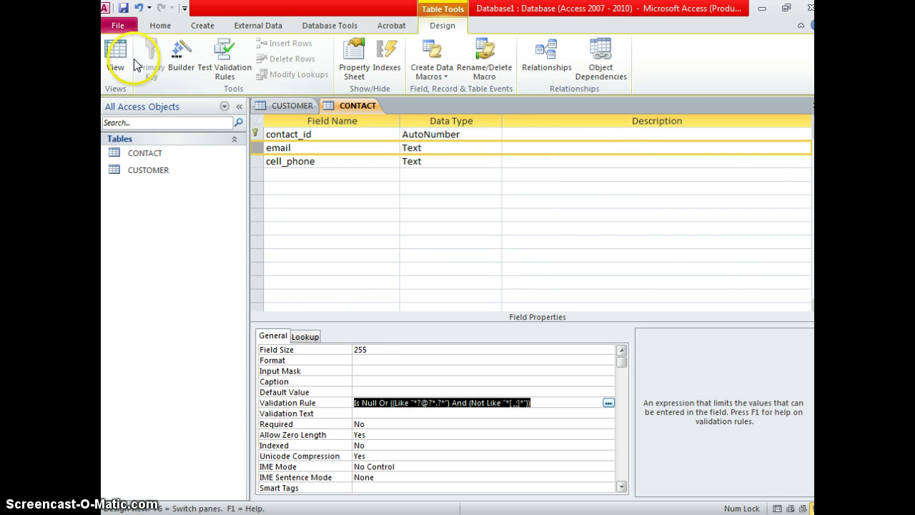
# Save the CONTACT table, accept the data integrity check, and switch to Datasheet view.
pyautogui.click(124, 9)
pyautogui.click(404, 300)
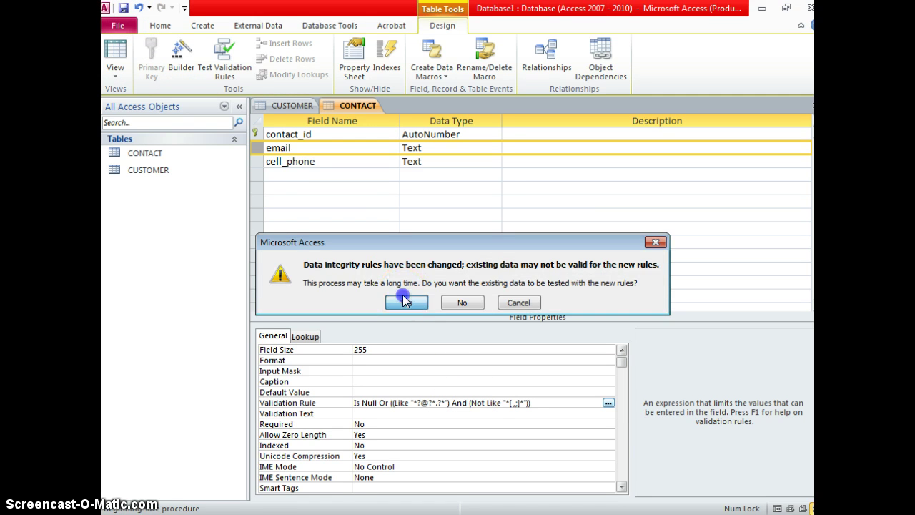
pyautogui.click(115, 49)
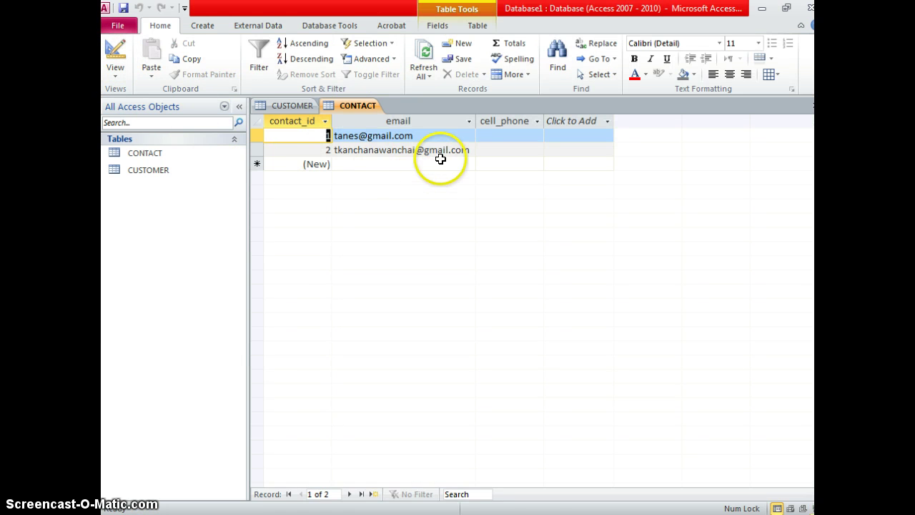
pyautogui.click(502, 137)
pyautogui.click(492, 136)
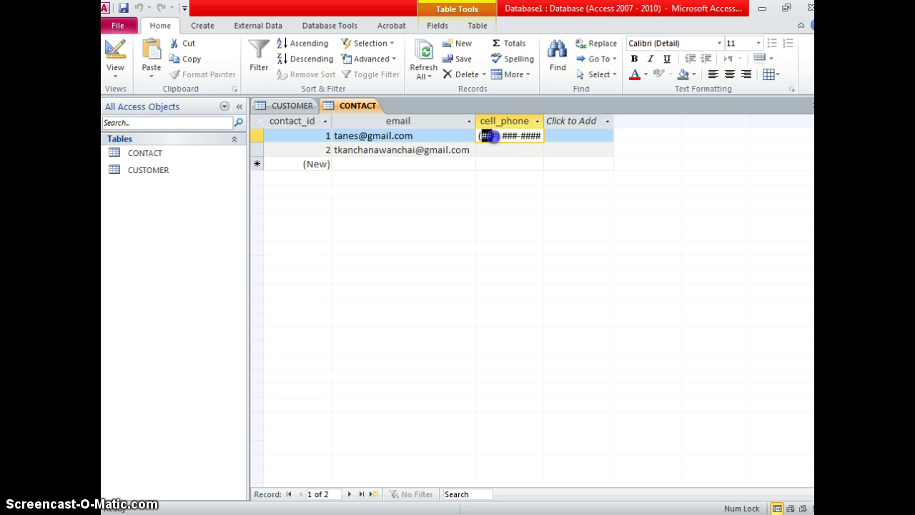
pyautogui.click(494, 149)
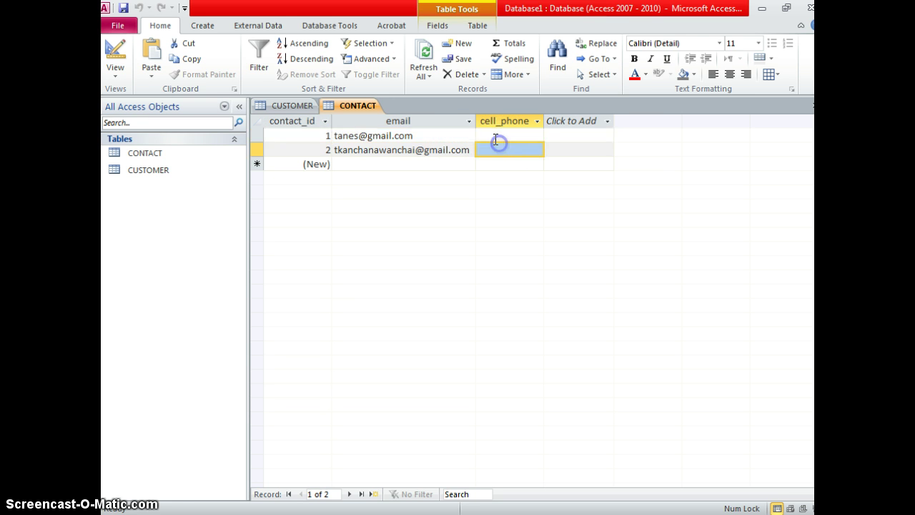
pyautogui.click(489, 136)
pyautogui.click(490, 136)
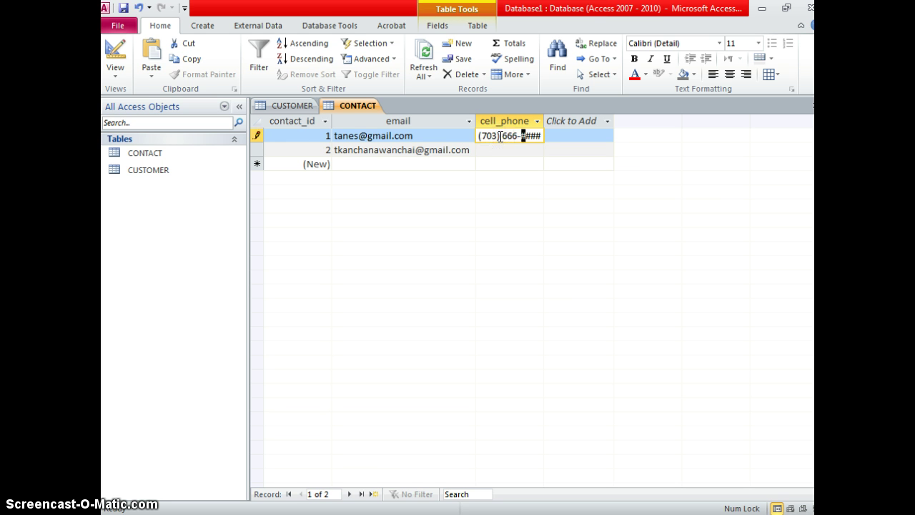
pyautogui.press('Tab')
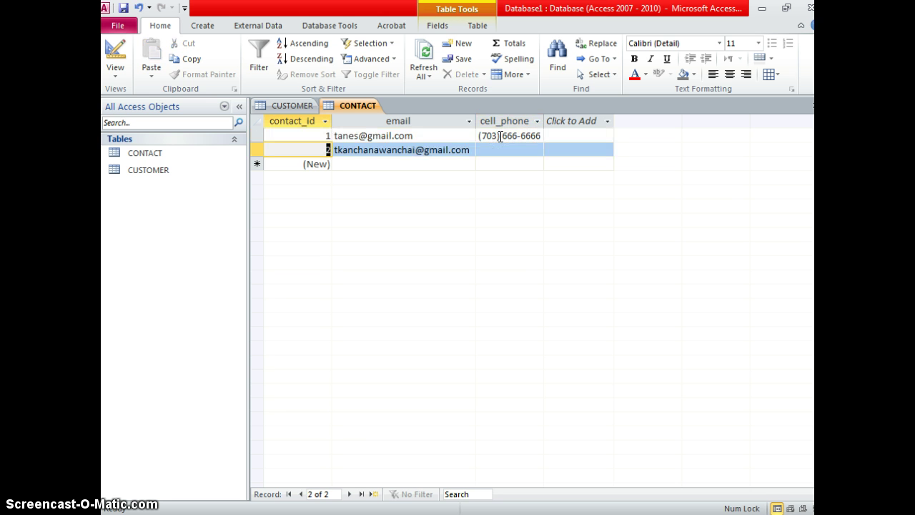
pyautogui.click(491, 151)
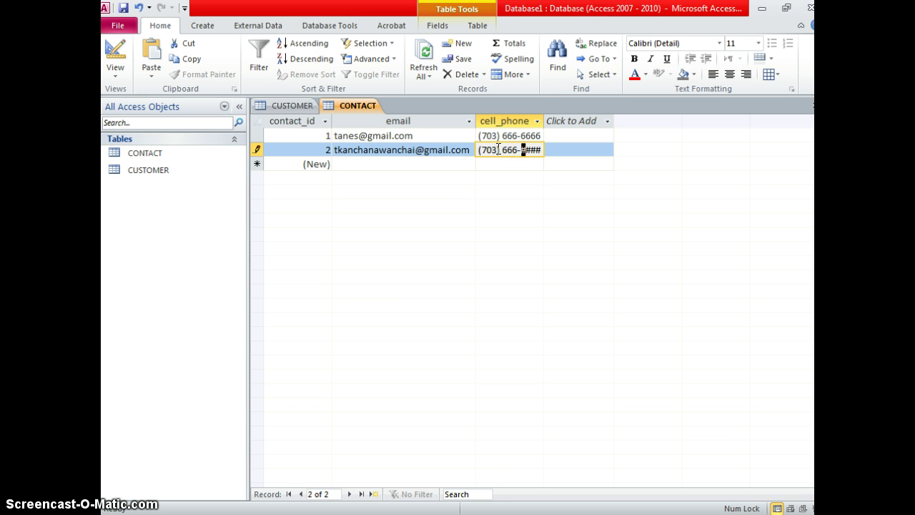
pyautogui.press('Tab')
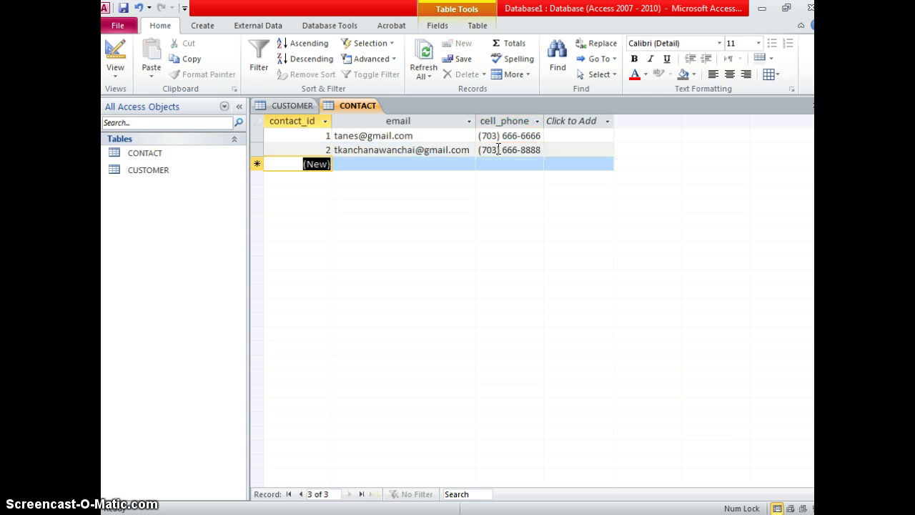
pyautogui.click(461, 163)
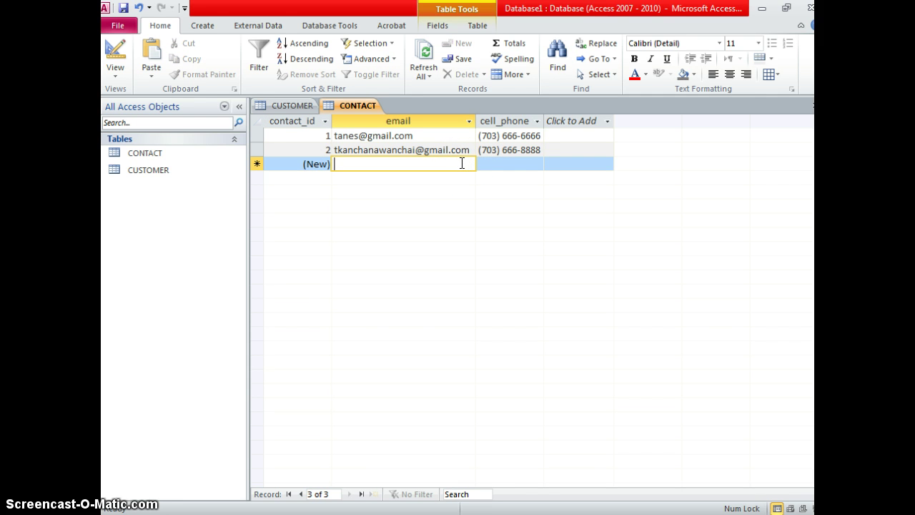
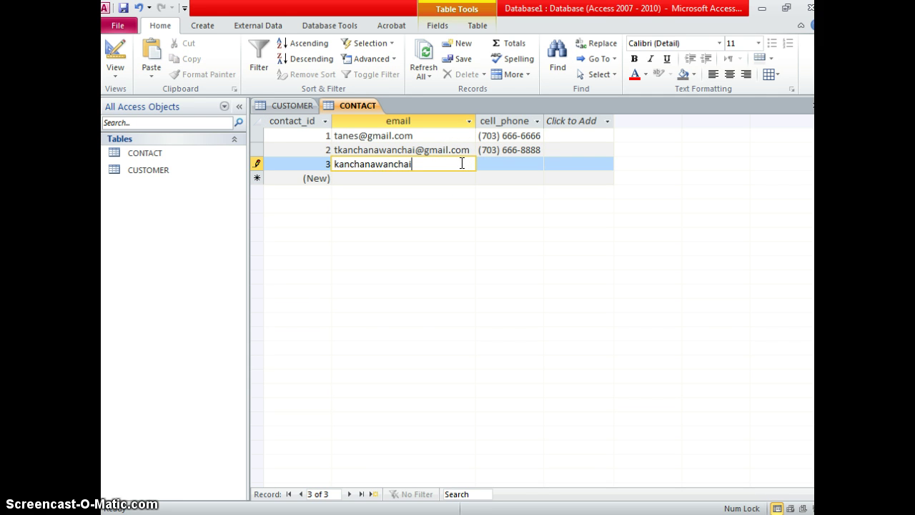
# Enter an email without an @ sign for the new record to trigger the validation error.
pyautogui.press('Tab')
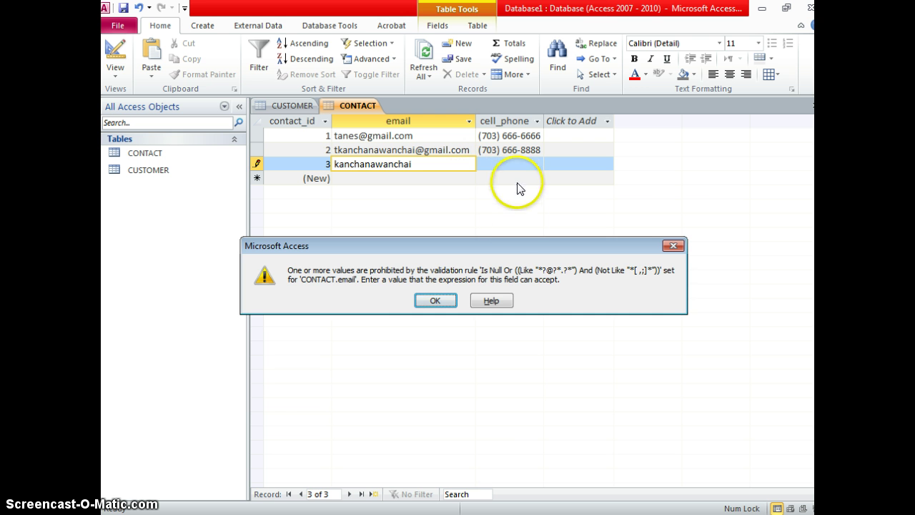
pyautogui.moveTo(390, 245); pyautogui.dragTo(407, 222)
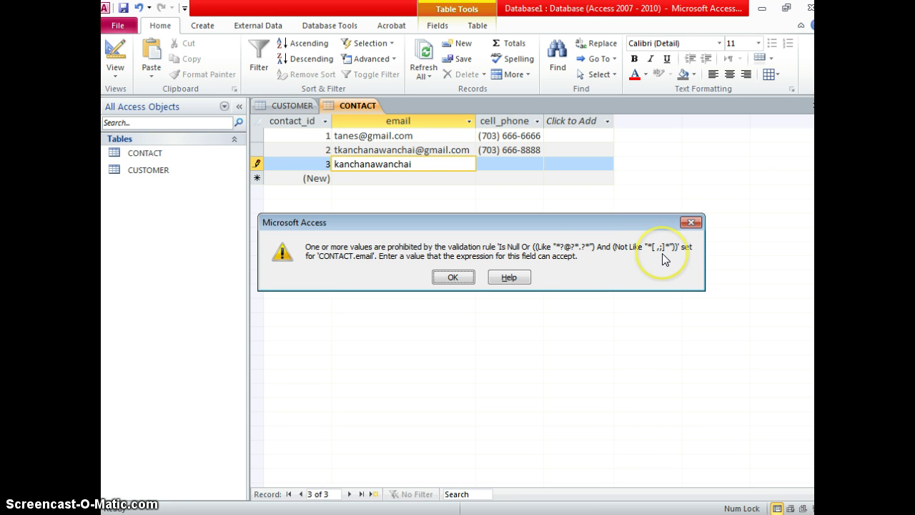
# Dismiss the error, complete record 3's email with the nvcc.edu domain, and begin its phone number.
pyautogui.click(466, 281)
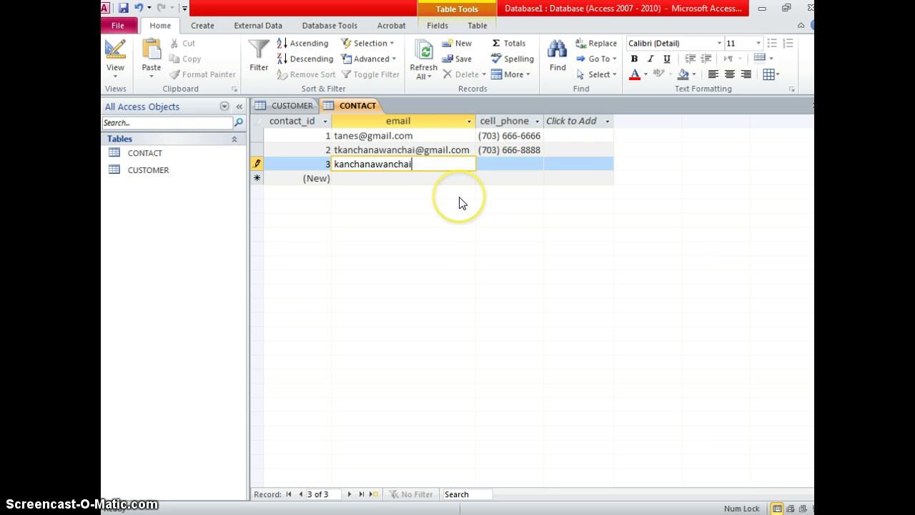
pyautogui.write('@nvcc.edu')
pyautogui.press('Tab')
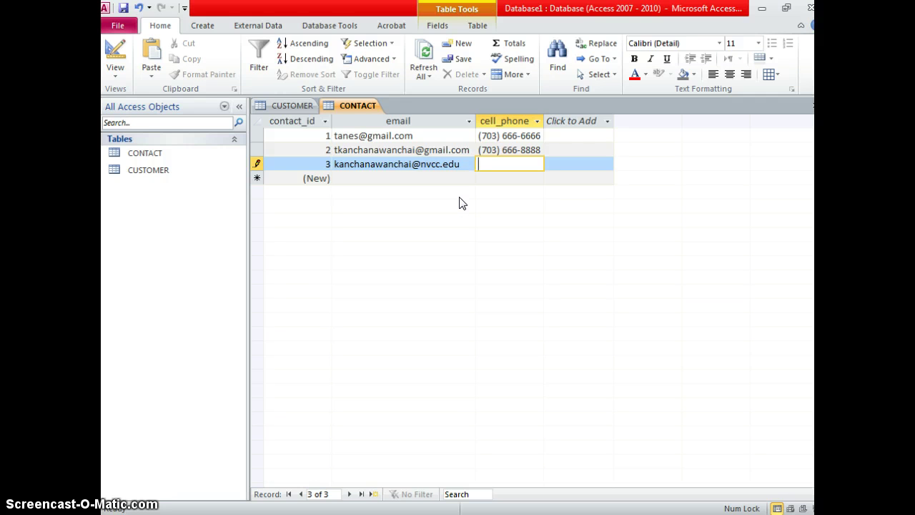
pyautogui.write('555) 555-')
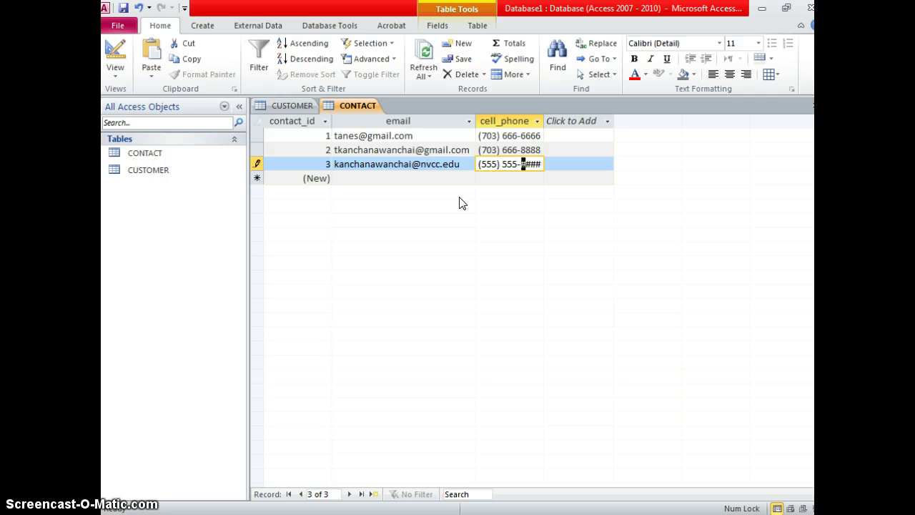
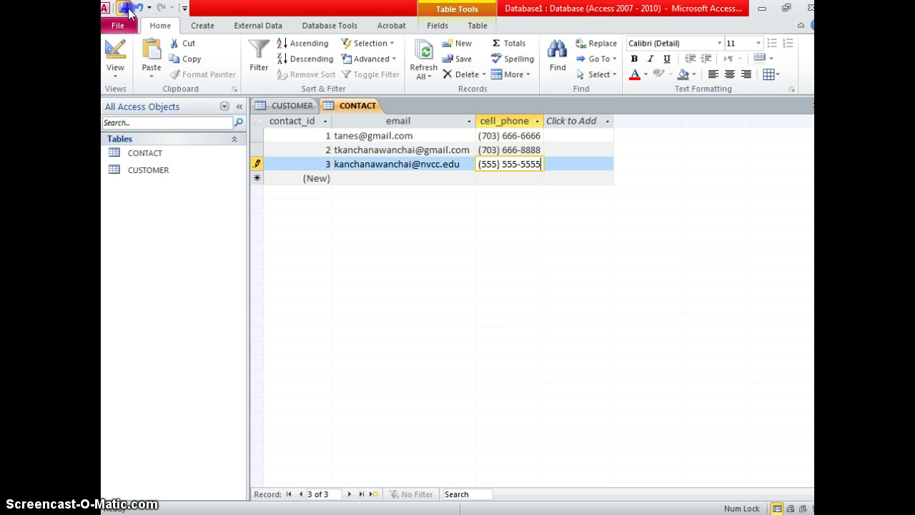
# Commit the third contact record, then switch between the CUSTOMER and CONTACT tables to compare them.
pyautogui.click(123, 8)
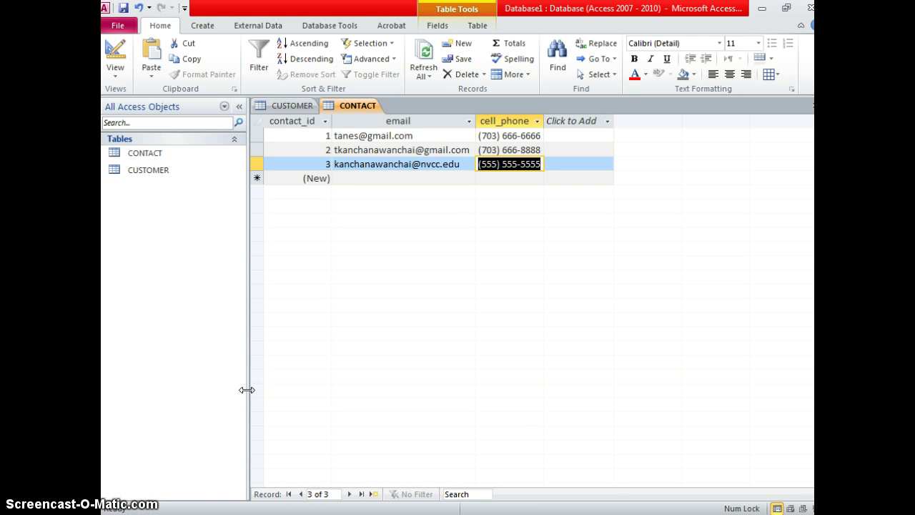
pyautogui.click(180, 160)
pyautogui.doubleClick(178, 169)
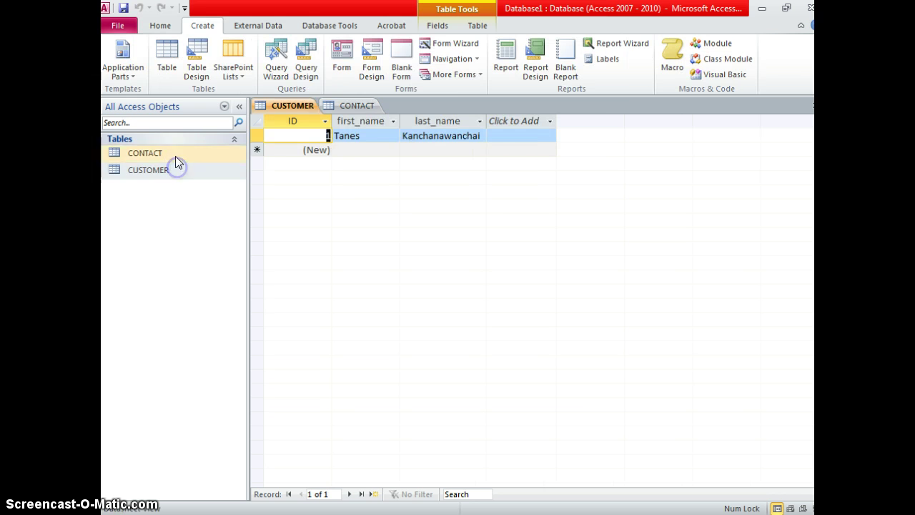
pyautogui.click(175, 154)
pyautogui.doubleClick(175, 153)
pyautogui.click(173, 170)
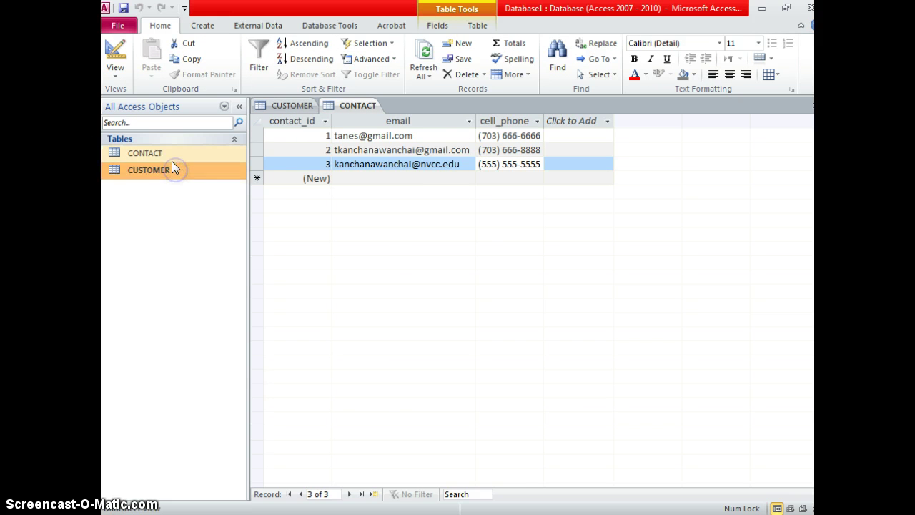
pyautogui.click(183, 169)
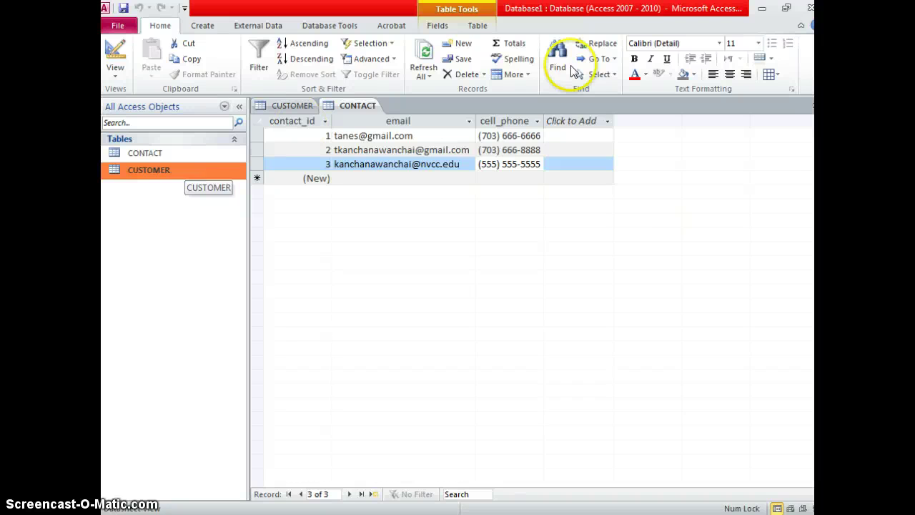
# Add a new field to the CONTACT table named customer_id.
pyautogui.click(607, 120)
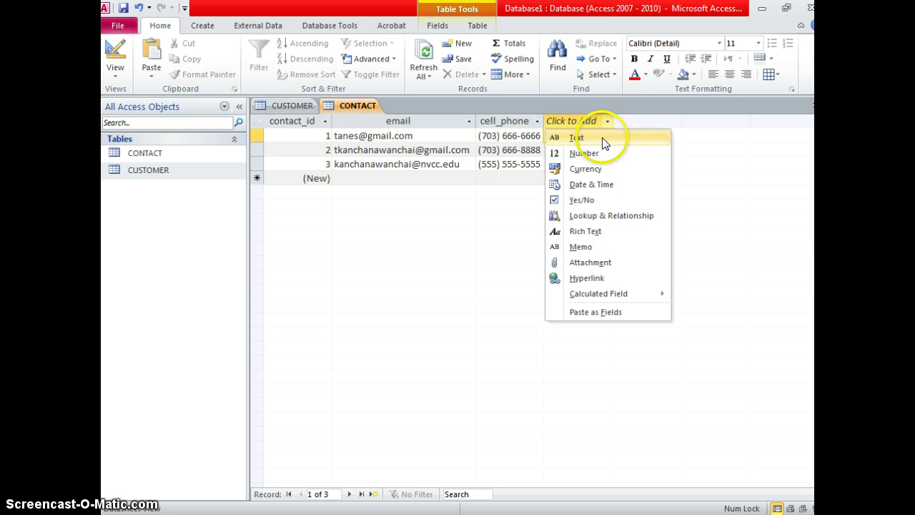
pyautogui.click(600, 137)
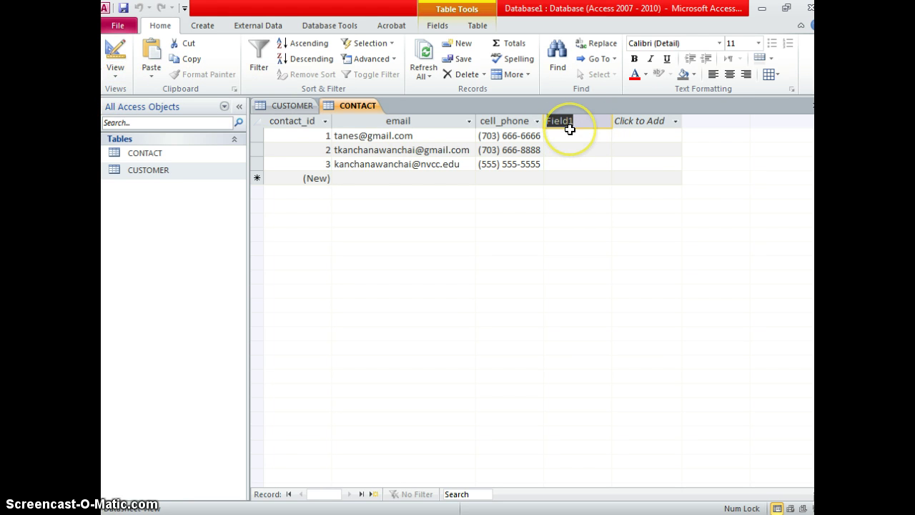
pyautogui.write('cuso')
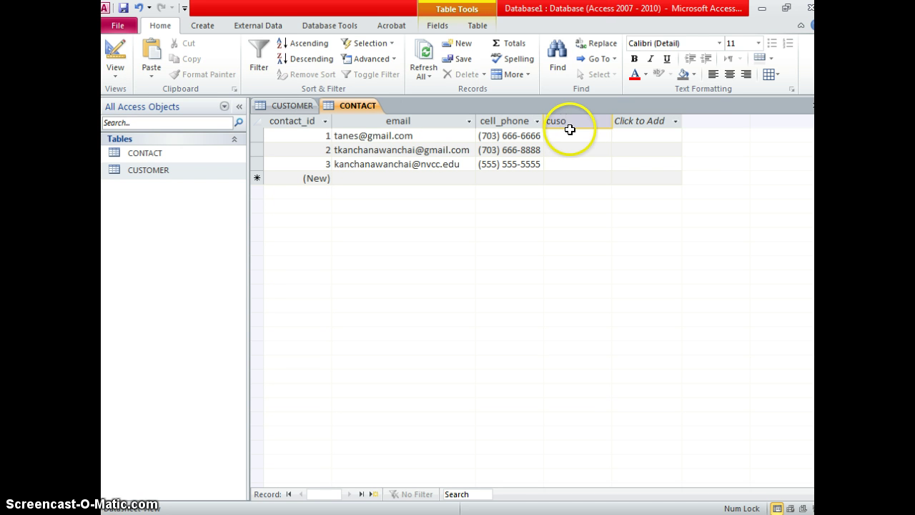
pyautogui.press('BackSpace')
pyautogui.write('tomer_id')
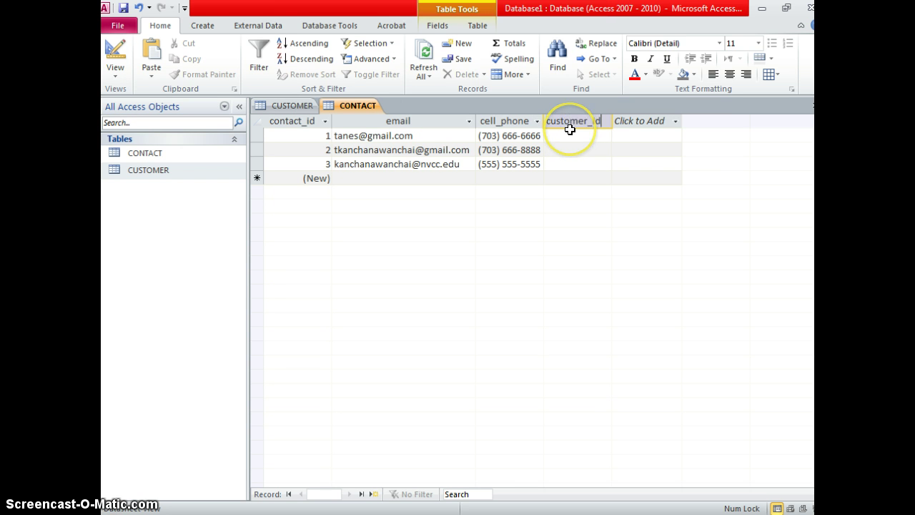
pyautogui.press('Return')
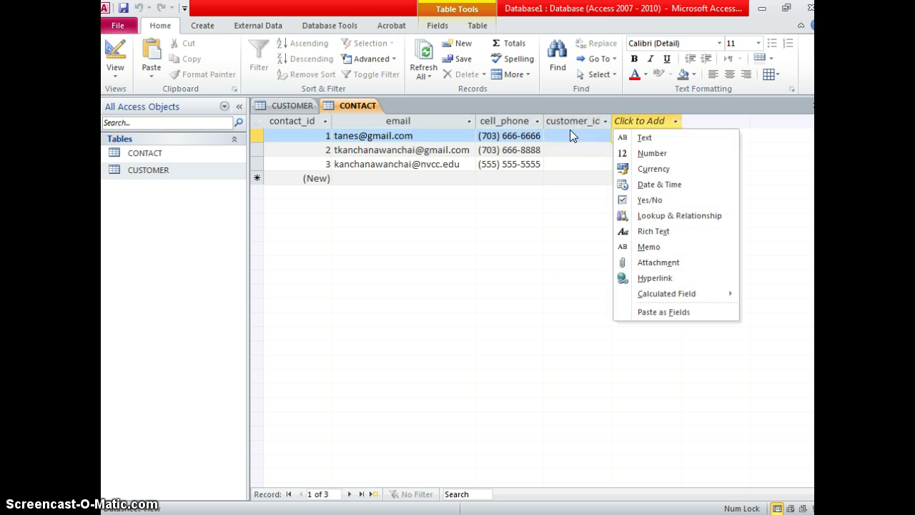
pyautogui.click(571, 130)
# Enter customer_id 1 for the first contact, then dismiss the column's filter menu without filtering.
pyautogui.click(576, 122)
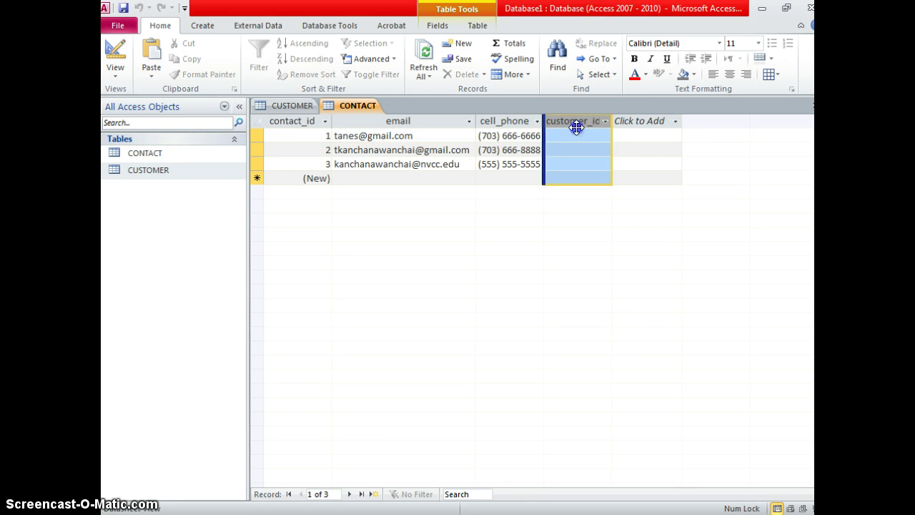
pyautogui.click(579, 134)
pyautogui.write('1')
pyautogui.click(601, 148)
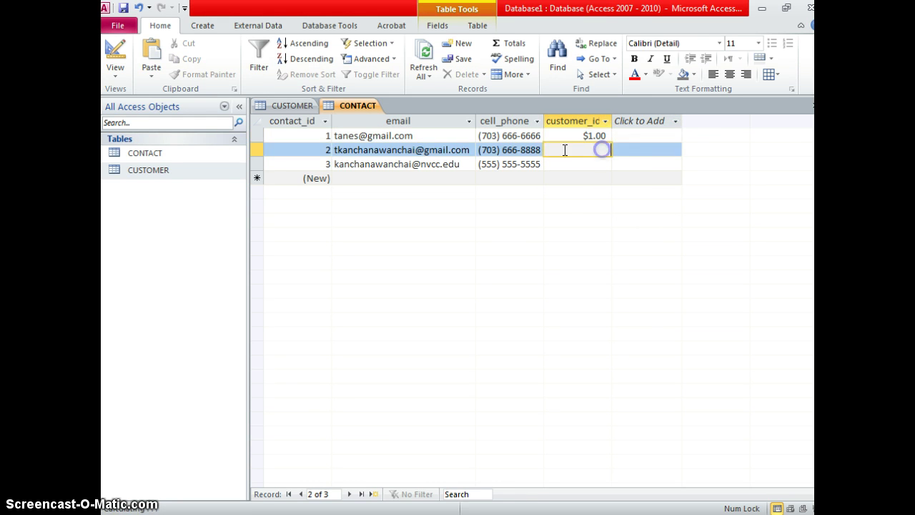
pyautogui.click(592, 162)
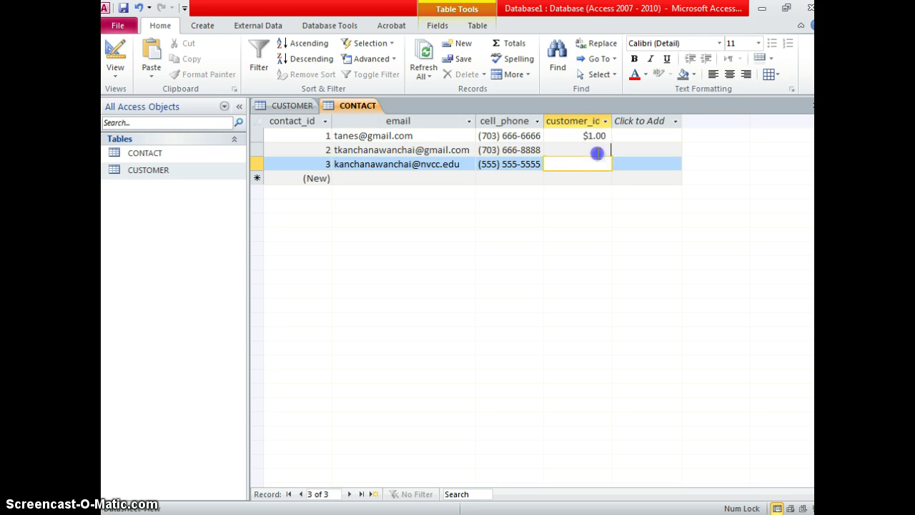
pyautogui.click(596, 150)
pyautogui.click(579, 136)
pyautogui.click(605, 120)
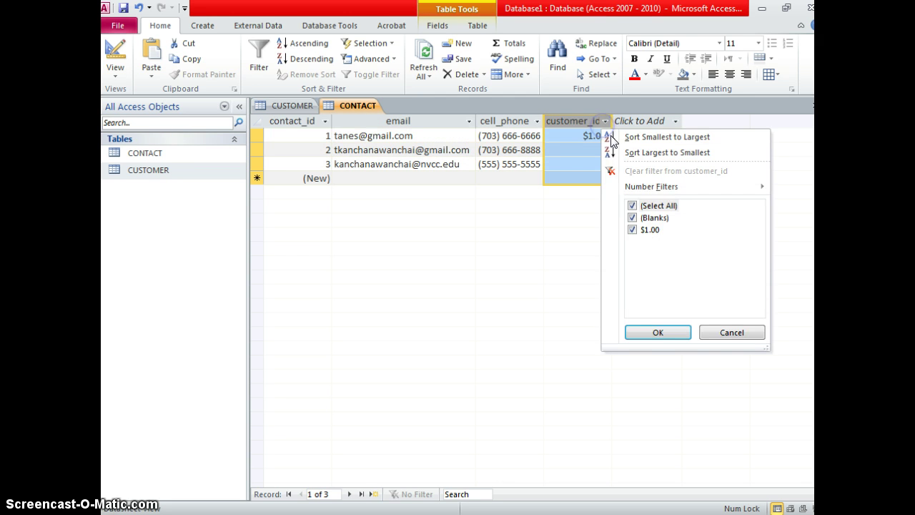
pyautogui.click(731, 333)
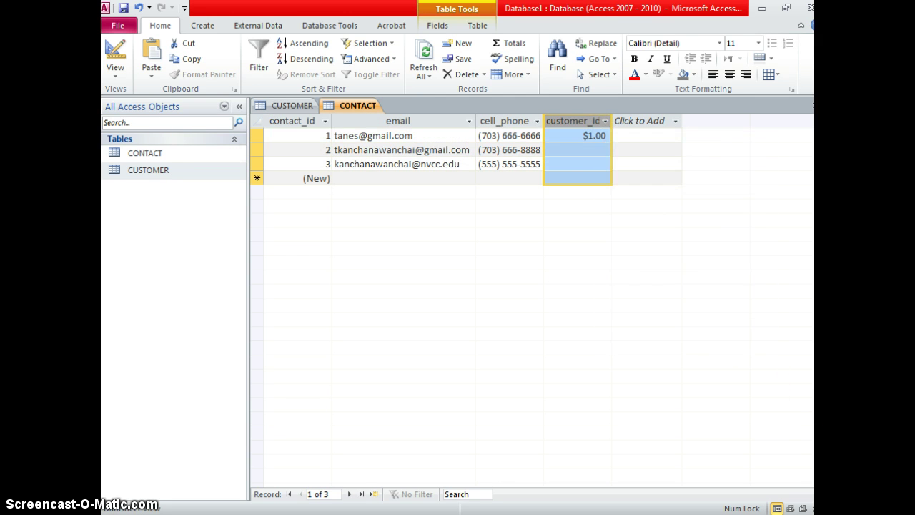
# Change customer_id's data type to Number in Design View, save, and check the datasheet values.
pyautogui.click(115, 53)
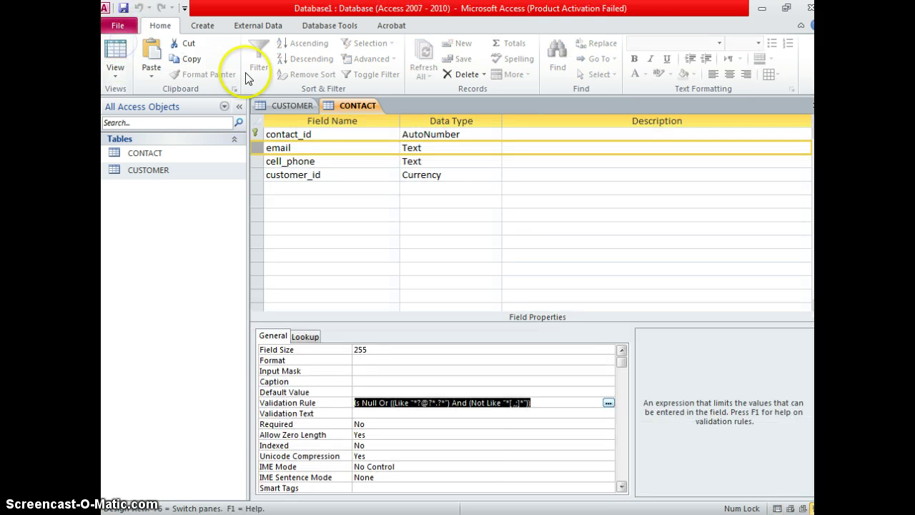
pyautogui.click(483, 163)
pyautogui.click(483, 175)
pyautogui.click(494, 174)
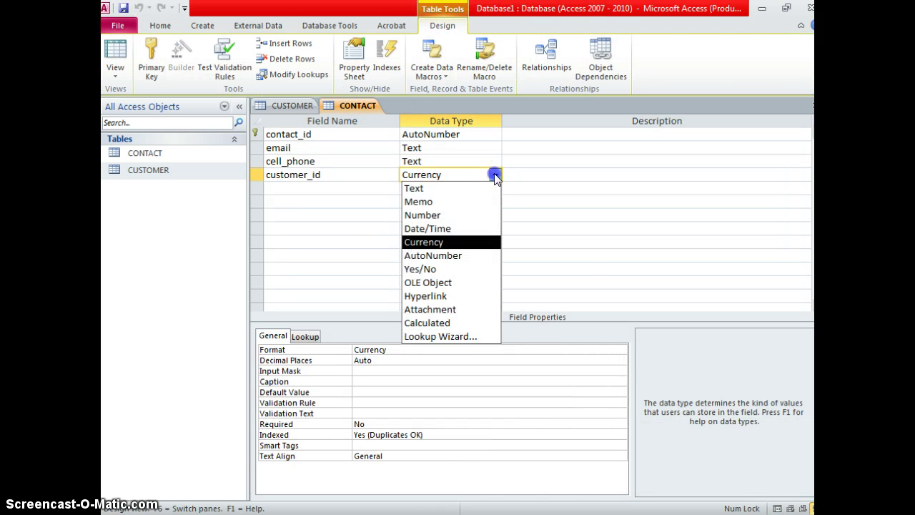
pyautogui.click(484, 215)
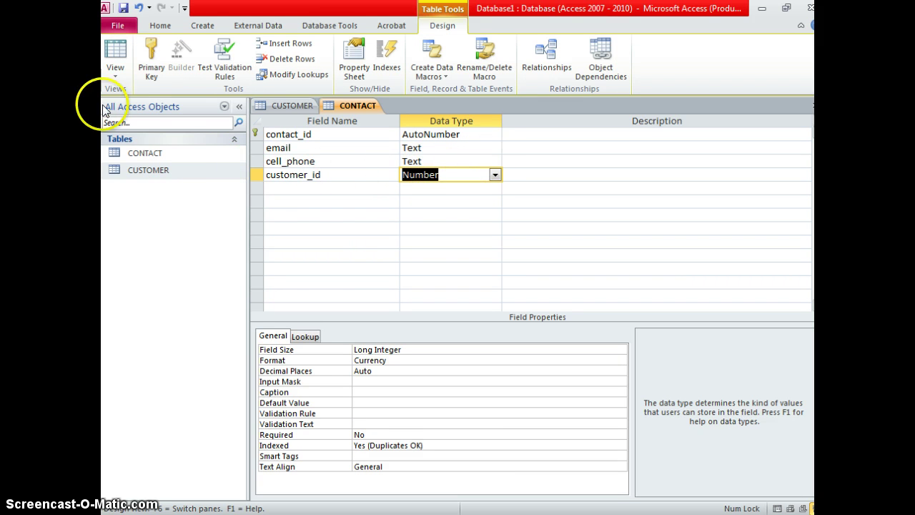
pyautogui.click(112, 59)
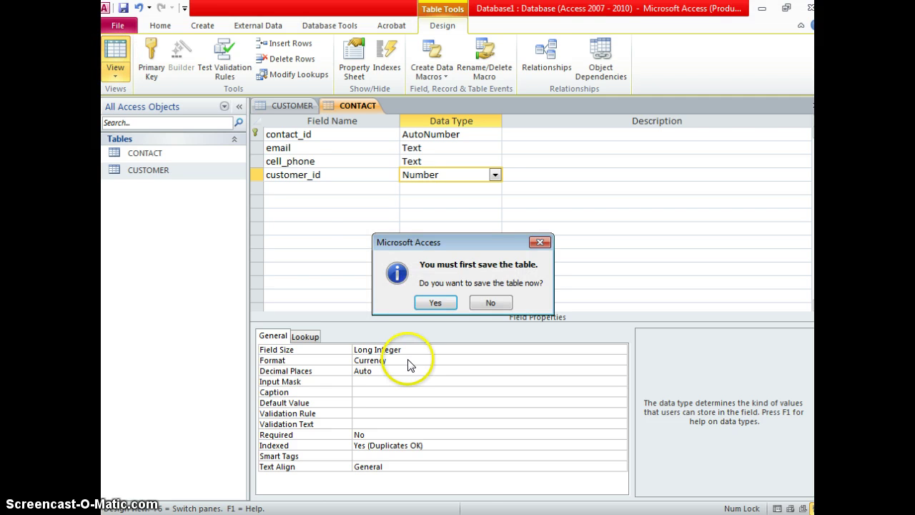
pyautogui.click(431, 303)
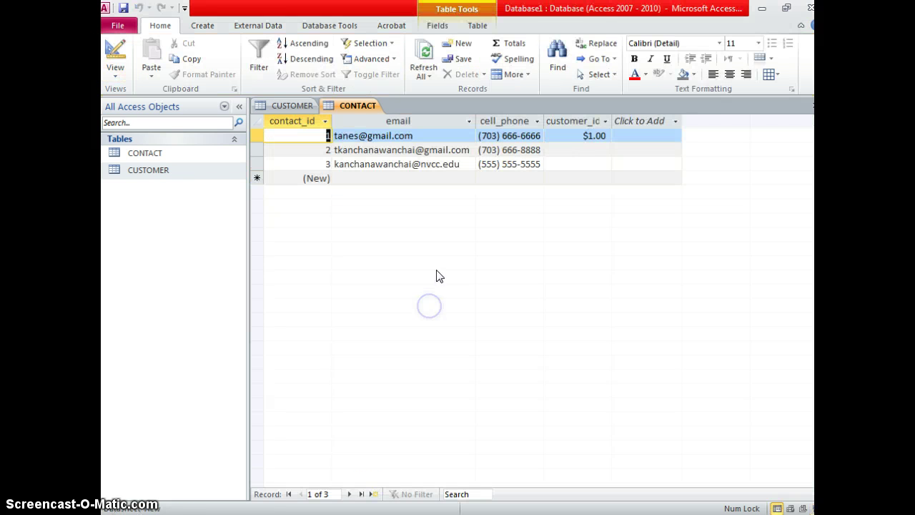
pyautogui.click(604, 140)
pyautogui.click(600, 150)
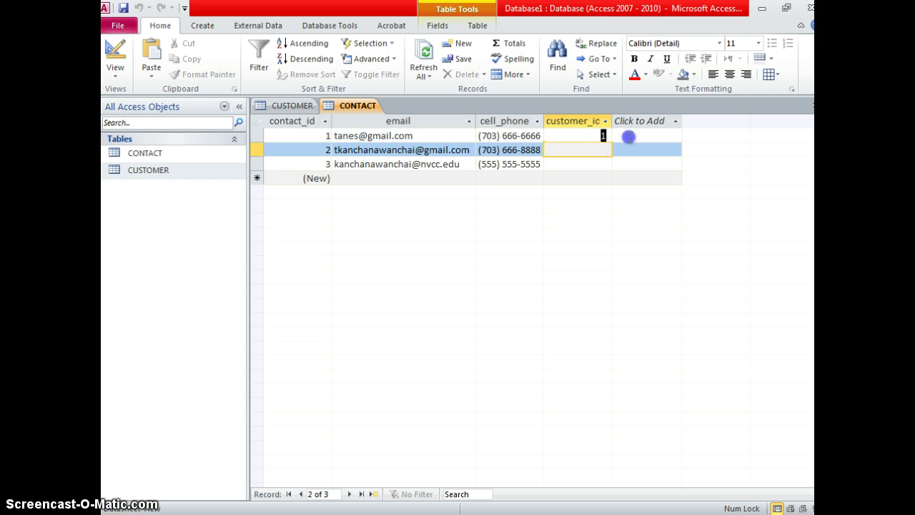
pyautogui.press('Up')
pyautogui.press('Tab')
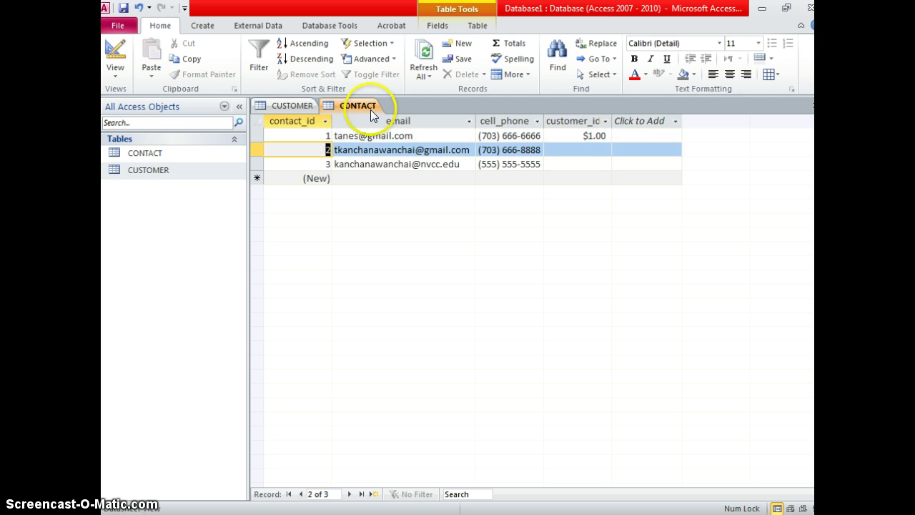
# Set customer_id's Format property to General Number and return to the datasheet.
pyautogui.click(120, 73)
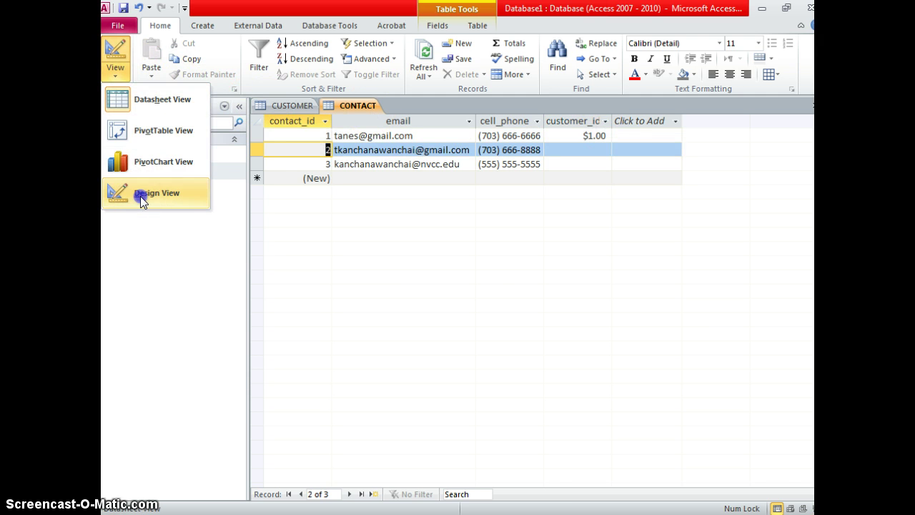
pyautogui.click(140, 196)
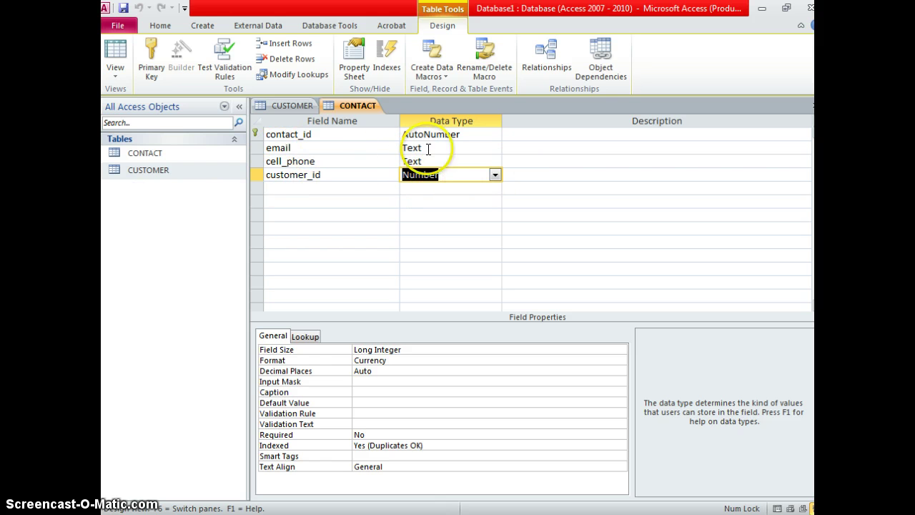
pyautogui.click(441, 184)
pyautogui.click(440, 177)
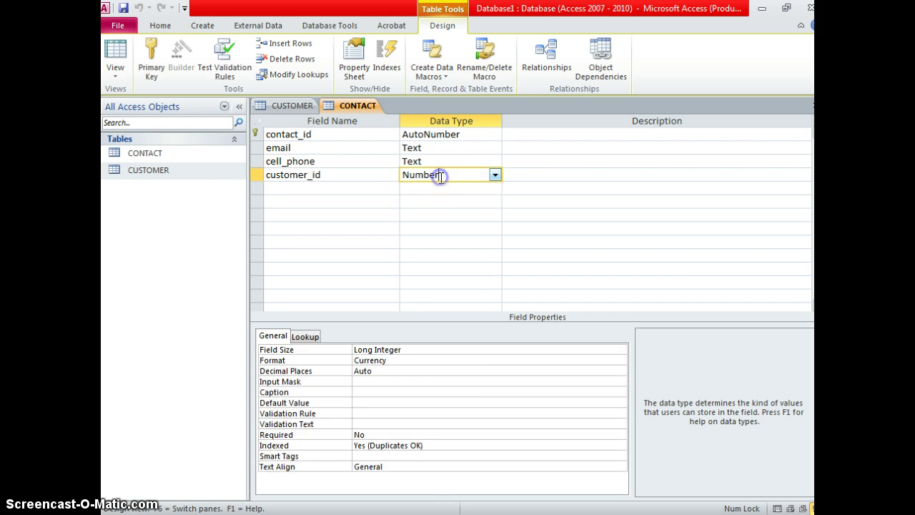
pyautogui.click(521, 361)
pyautogui.click(619, 363)
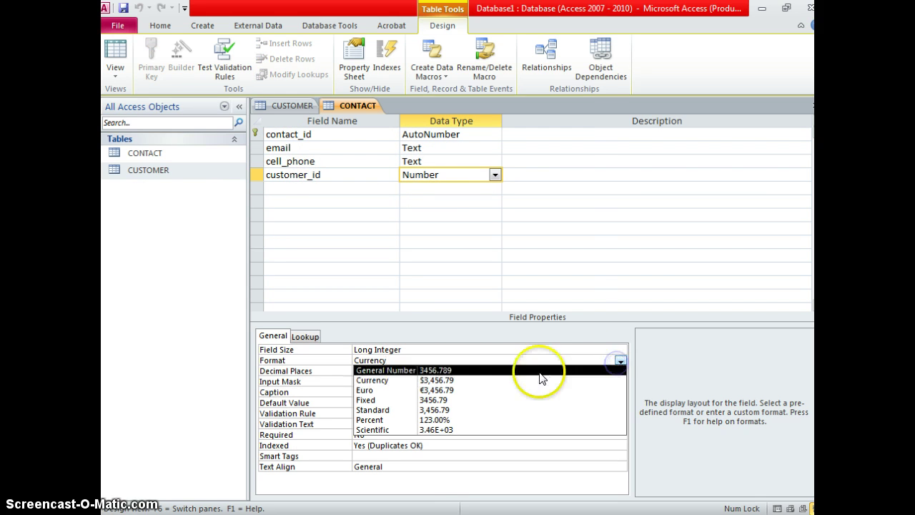
pyautogui.click(536, 369)
pyautogui.click(122, 8)
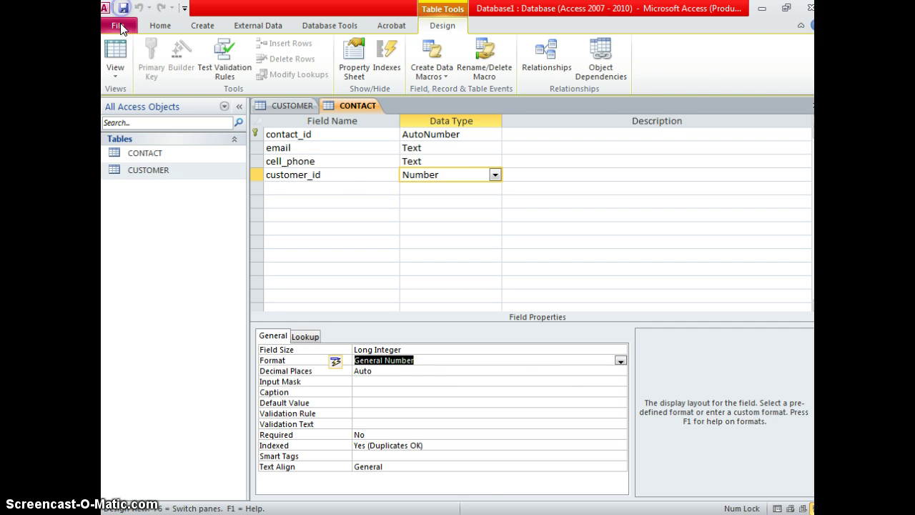
pyautogui.click(115, 56)
pyautogui.click(603, 153)
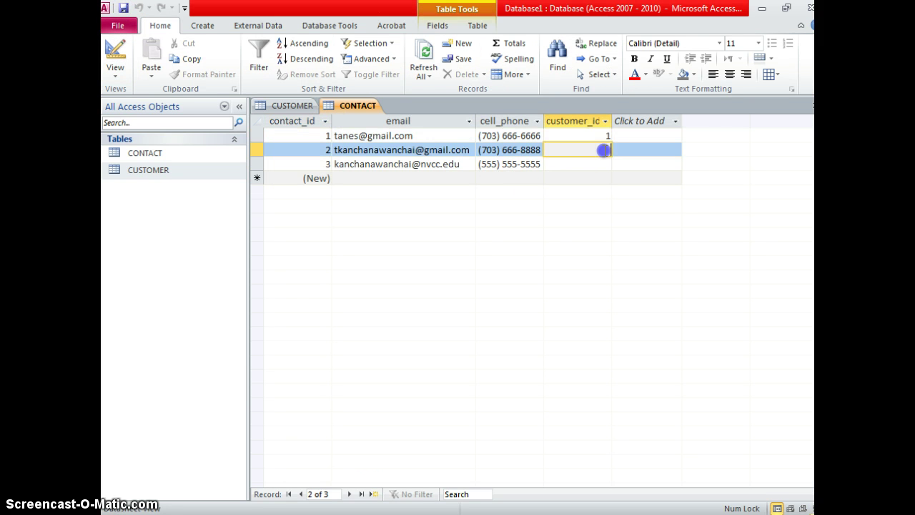
# Give the second and third contacts a customer_id of 1.
pyautogui.write('1')
pyautogui.press('Return')
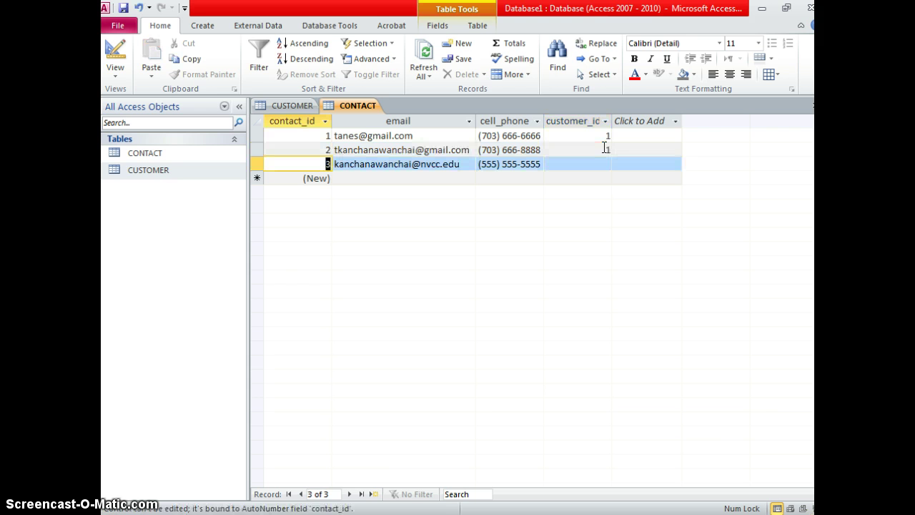
pyautogui.click(593, 163)
pyautogui.write('1')
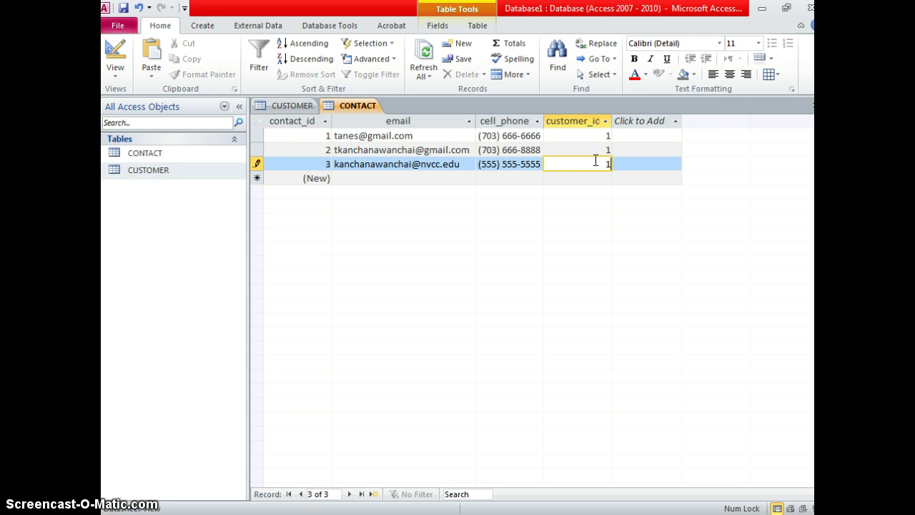
pyautogui.press('Return')
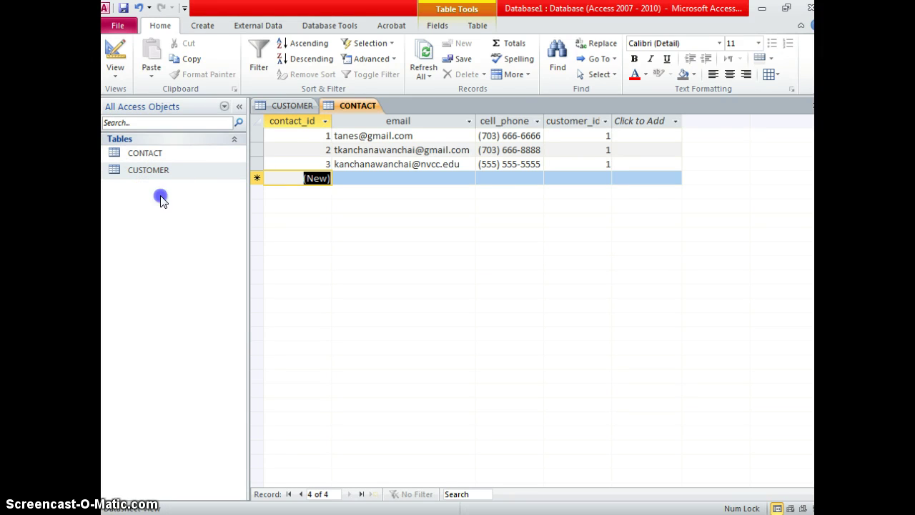
# Create a blank table, save it as ADDRESS, and switch back to the CONTACT table.
pyautogui.click(203, 25)
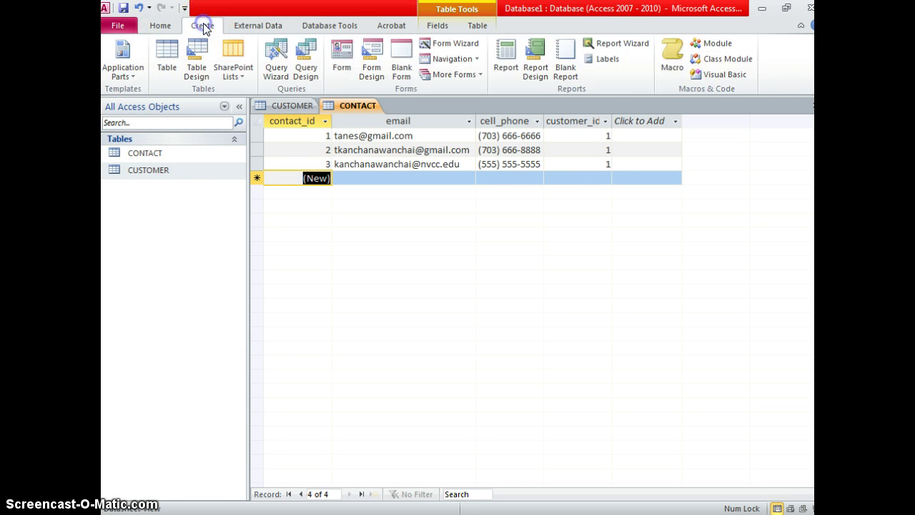
pyautogui.click(170, 47)
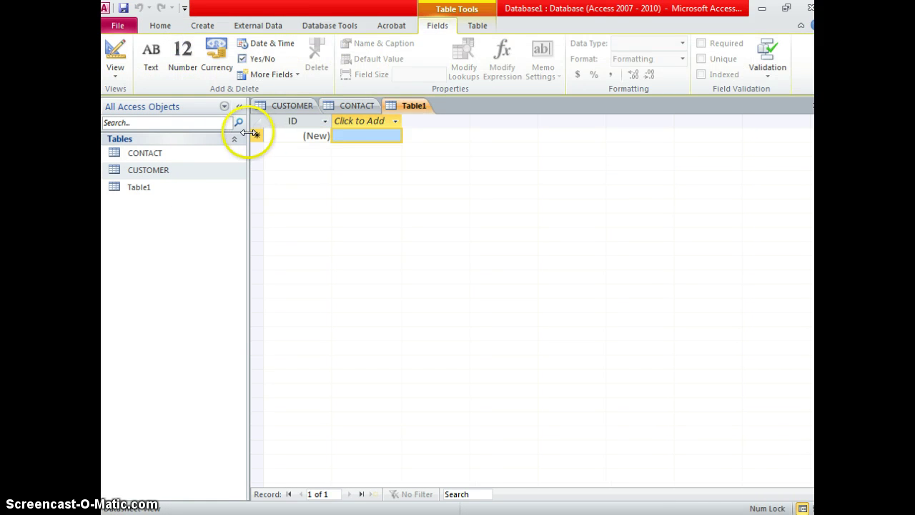
pyautogui.hotkey('ctrl', 's')
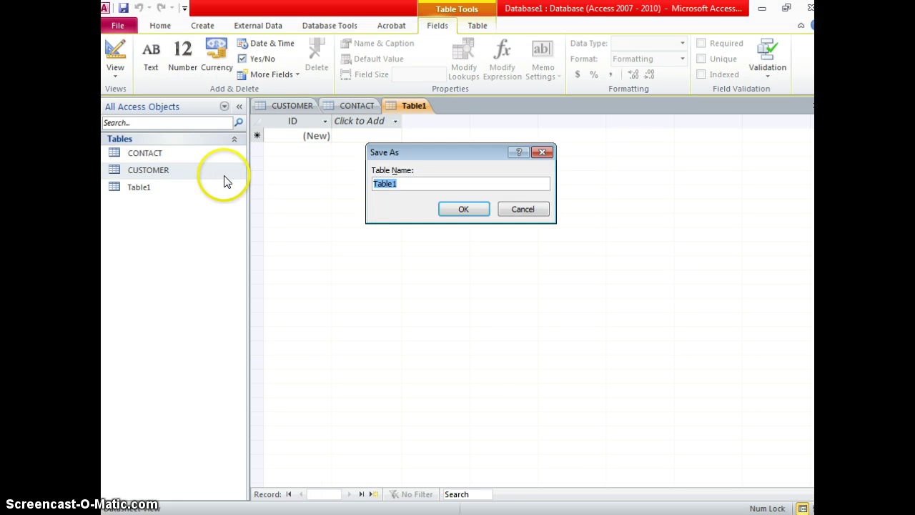
pyautogui.press('capslock')
pyautogui.write('ADDRE')
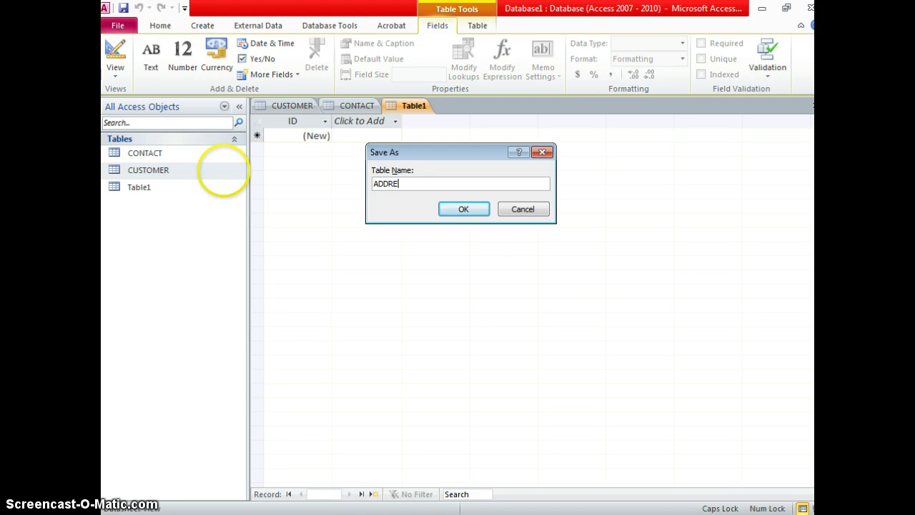
pyautogui.write('SS')
pyautogui.press('Return')
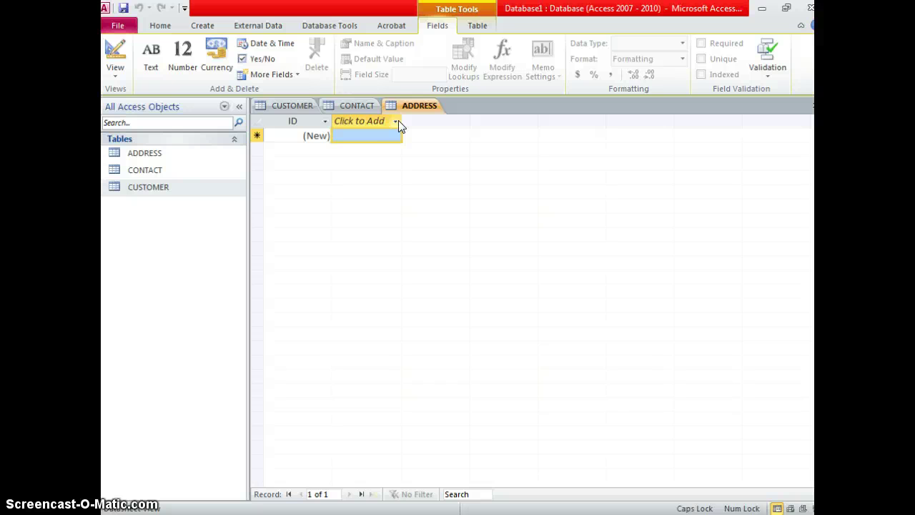
pyautogui.click(365, 110)
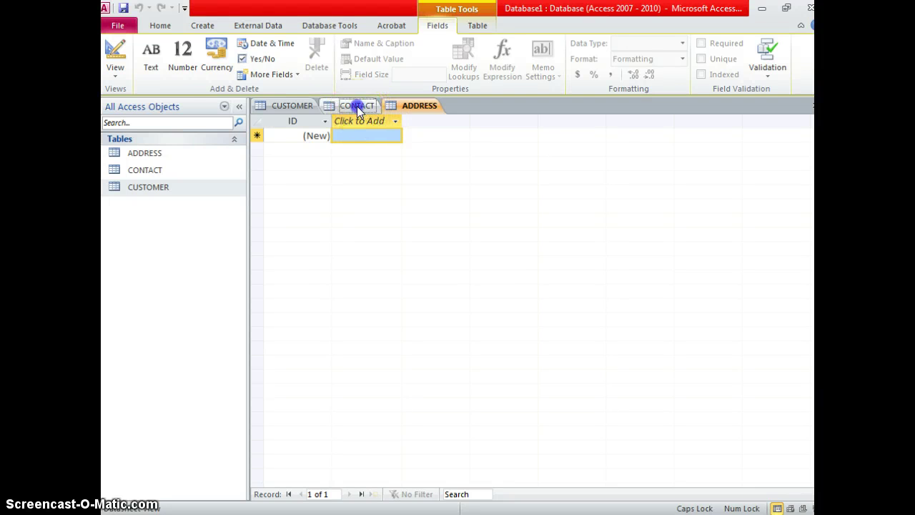
pyautogui.click(356, 106)
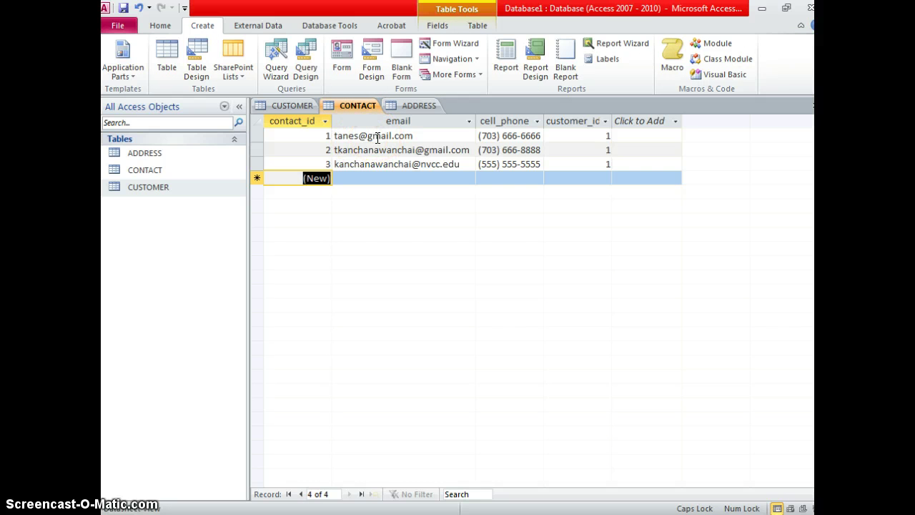
# Review the contacts' email, cell_phone and customer_id values, then reopen the ADDRESS table.
pyautogui.click(377, 136)
pyautogui.moveTo(354, 135); pyautogui.dragTo(331, 136)
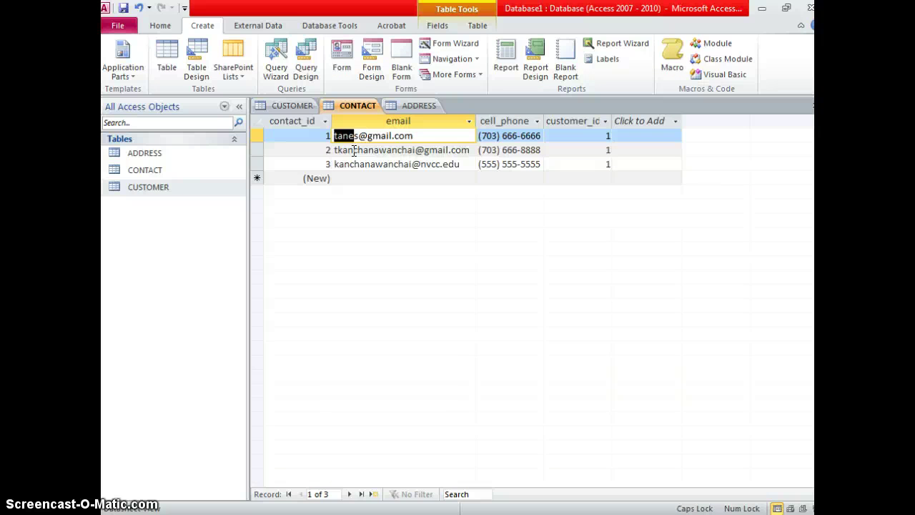
pyautogui.click(519, 135)
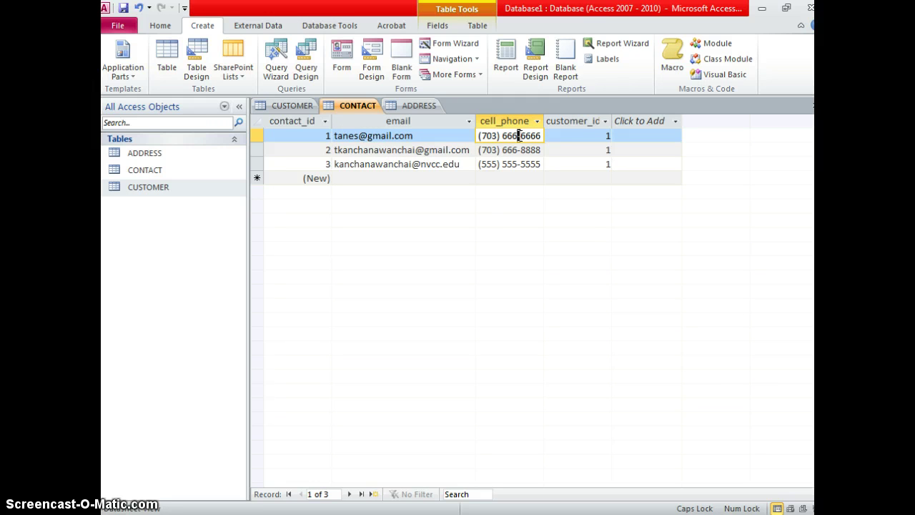
pyautogui.click(556, 136)
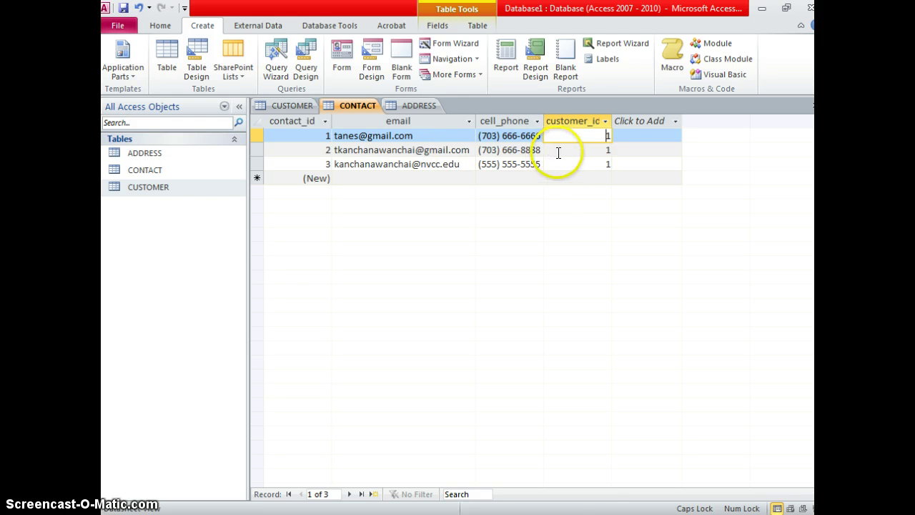
pyautogui.click(557, 151)
pyautogui.click(582, 164)
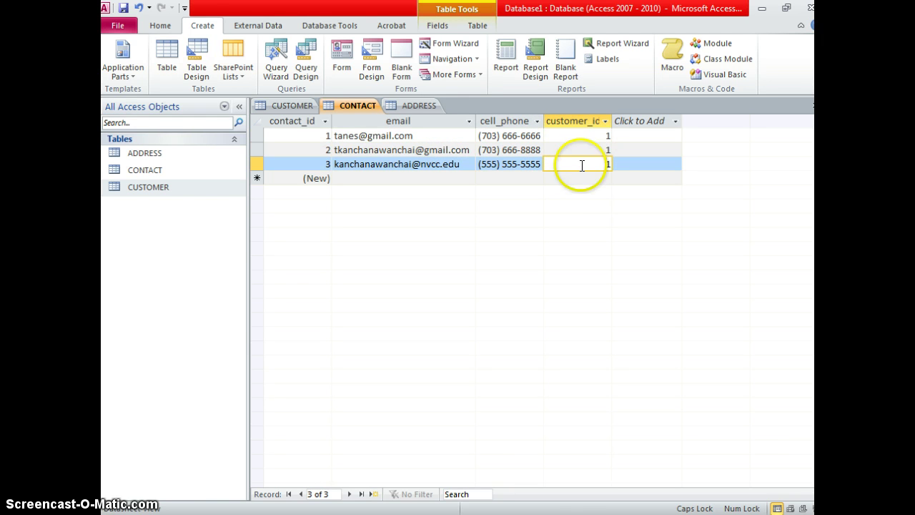
pyautogui.doubleClick(168, 154)
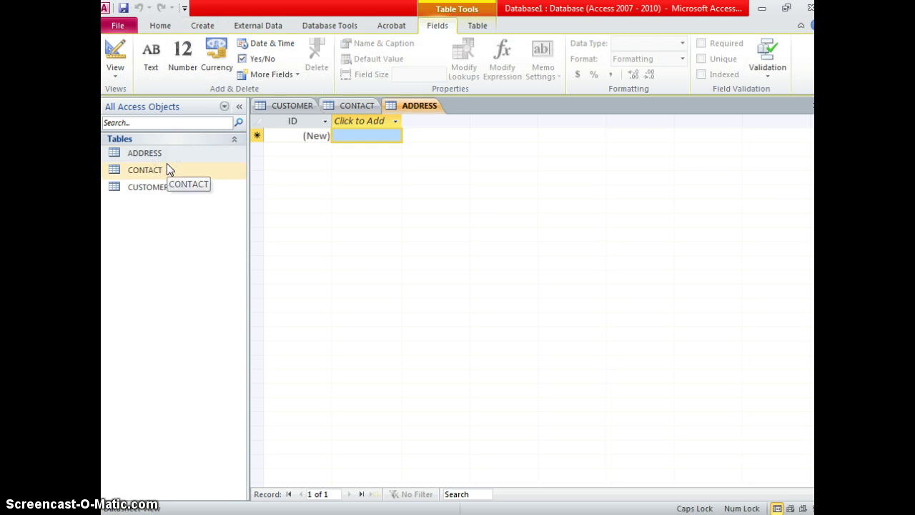
pyautogui.click(166, 172)
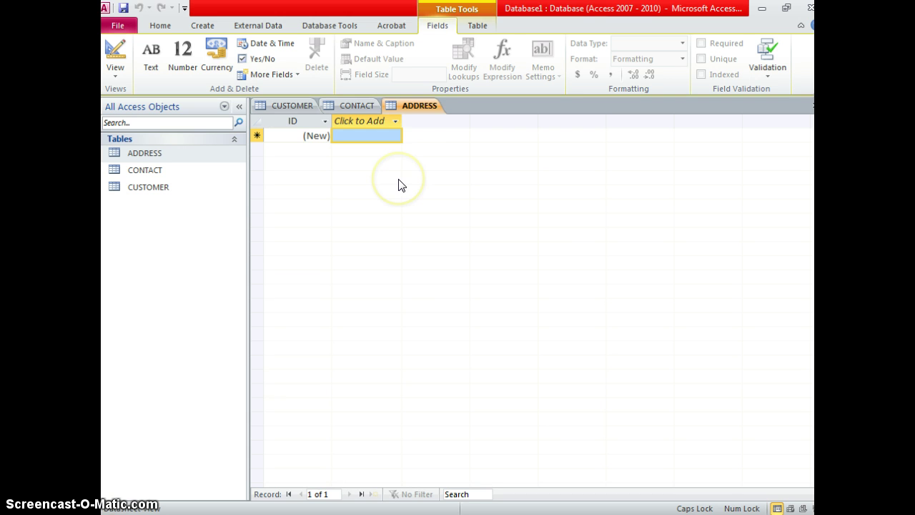
pyautogui.click(429, 115)
# Rename the ADDRESS table's ID field to addres_id.
pyautogui.doubleClick(280, 125)
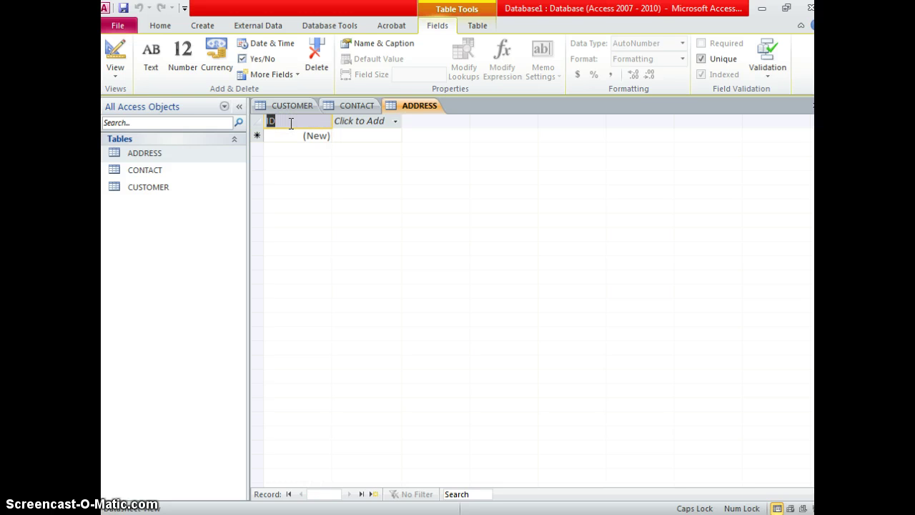
pyautogui.write('ADD')
pyautogui.press('BackSpace')
pyautogui.press('BackSpace')
pyautogui.press('BackSpace')
pyautogui.press('capslock')
pyautogui.write('address')
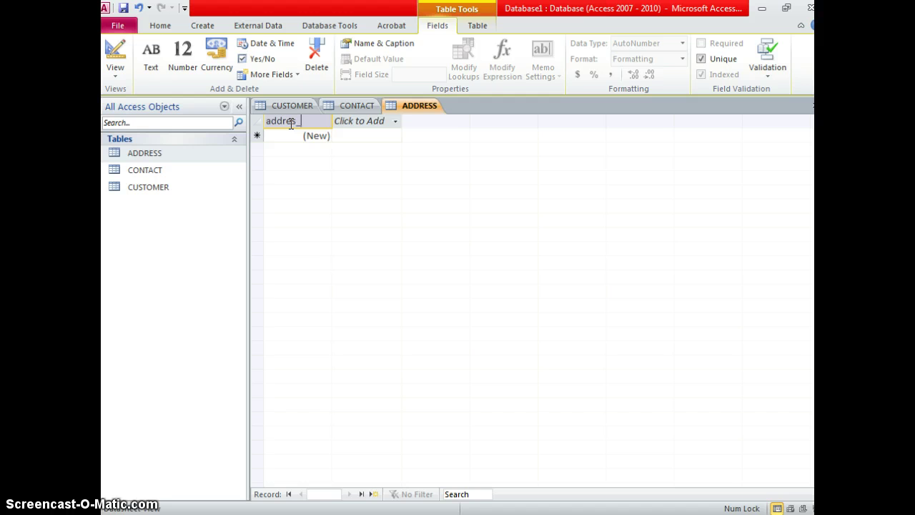
pyautogui.write('_id')
pyautogui.press('Return')
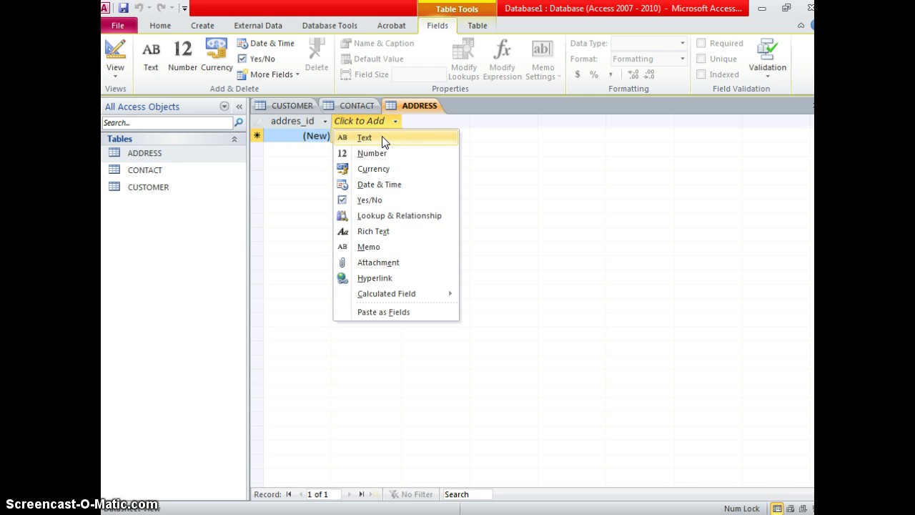
# Add text fields named street, city, state and zip.
pyautogui.click(382, 138)
pyautogui.write('str')
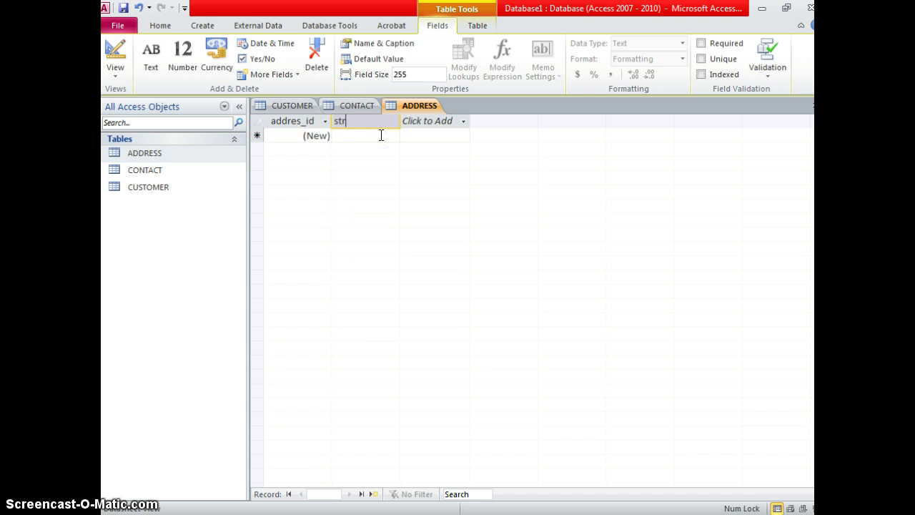
pyautogui.write('eet_ad')
pyautogui.click(449, 121)
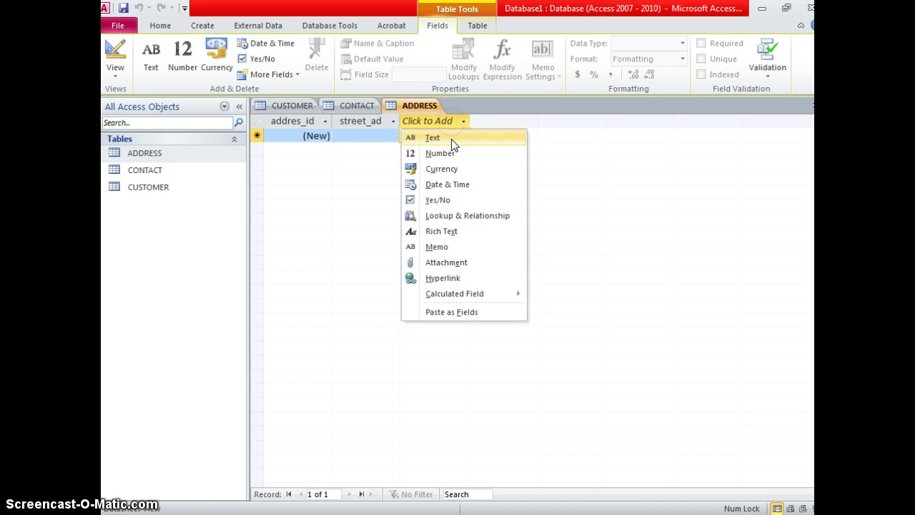
pyautogui.click(451, 140)
pyautogui.write('city')
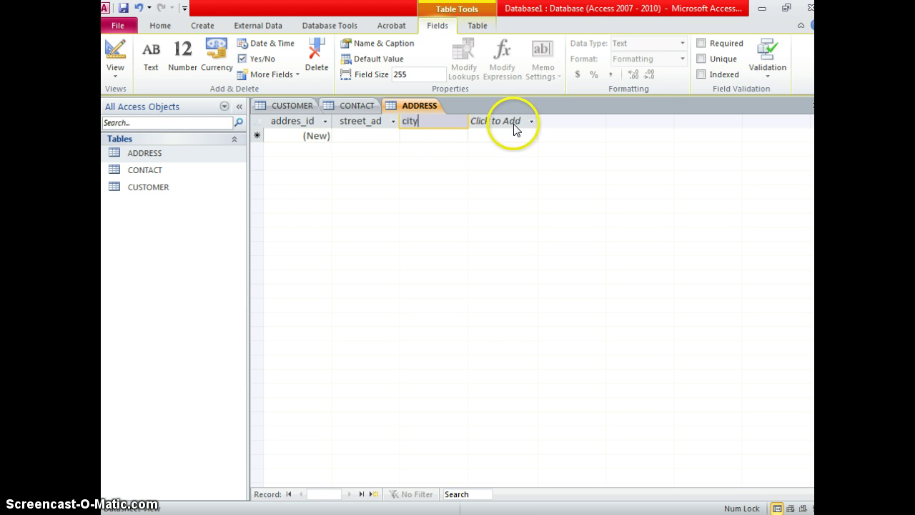
pyautogui.click(515, 122)
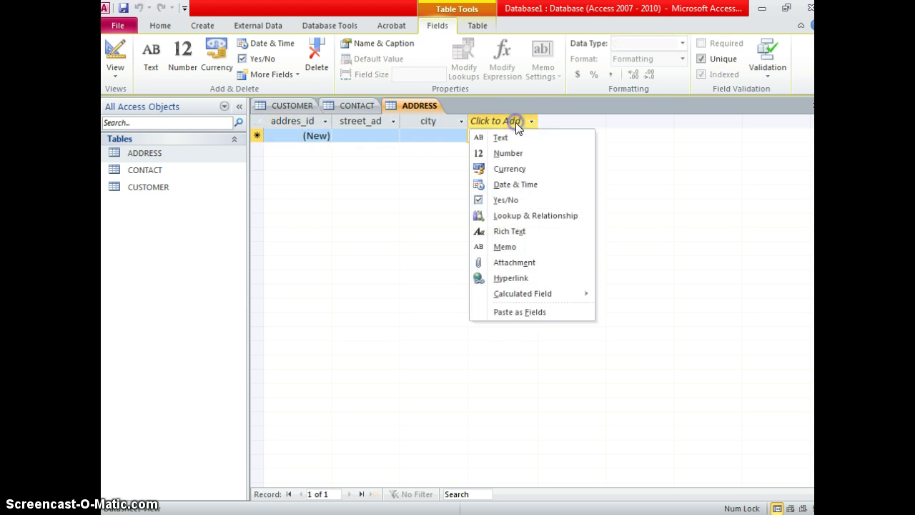
pyautogui.click(511, 139)
pyautogui.write('state')
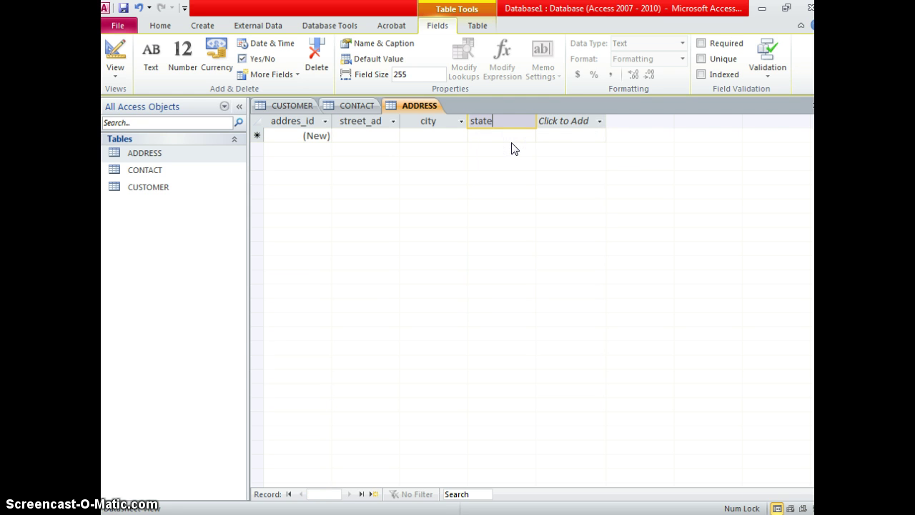
pyautogui.click(589, 121)
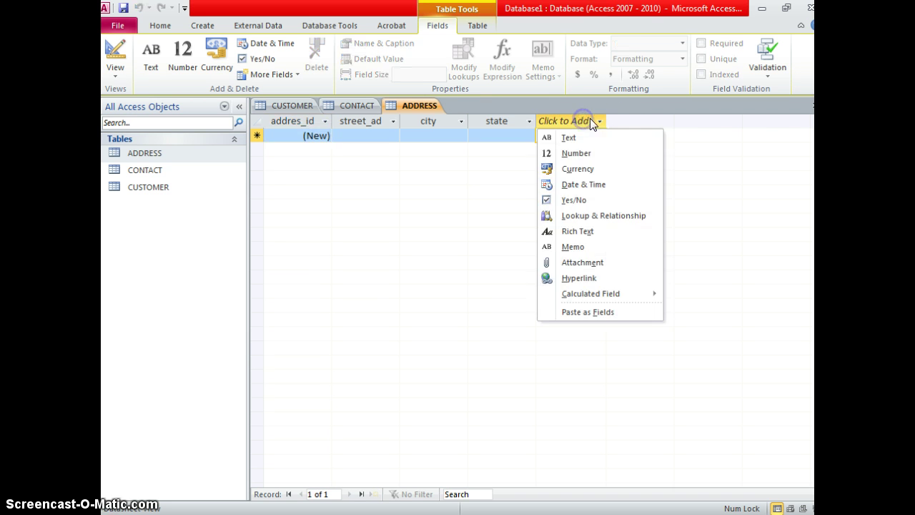
pyautogui.click(584, 136)
pyautogui.write('z')
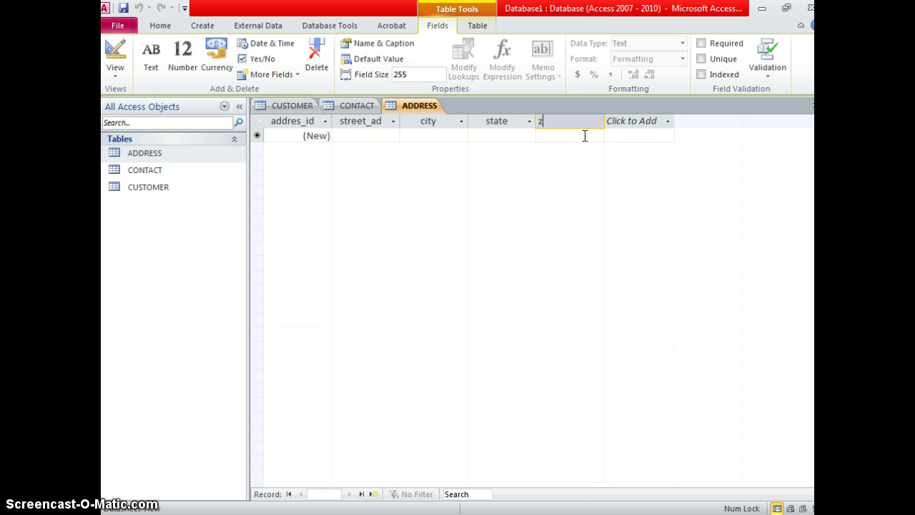
pyautogui.write('ip')
pyautogui.click(584, 136)
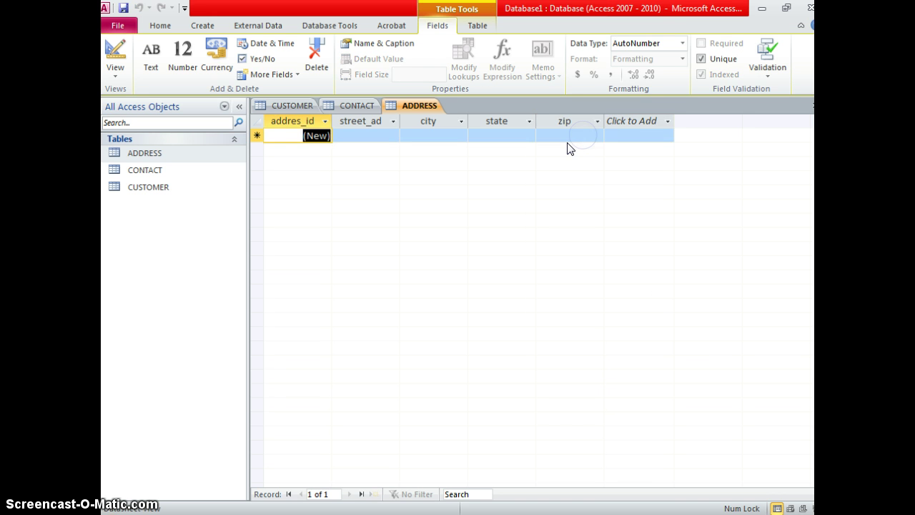
pyautogui.click(352, 136)
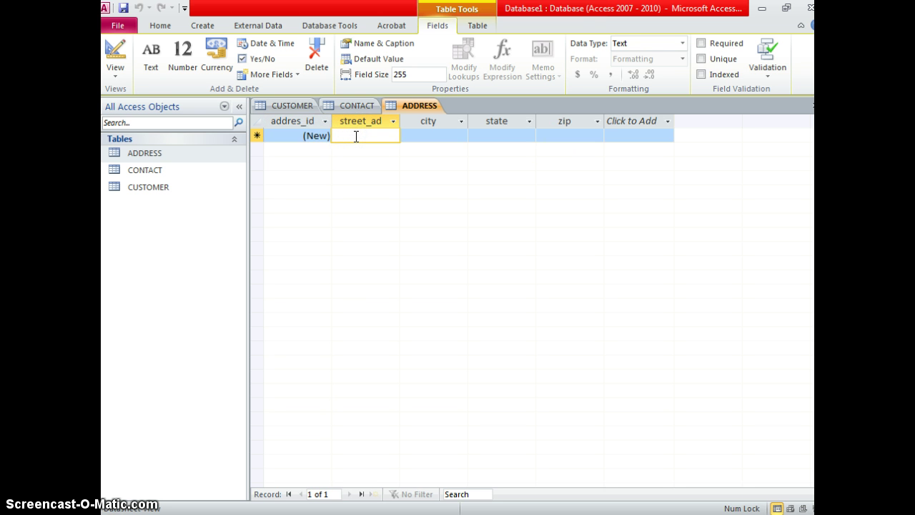
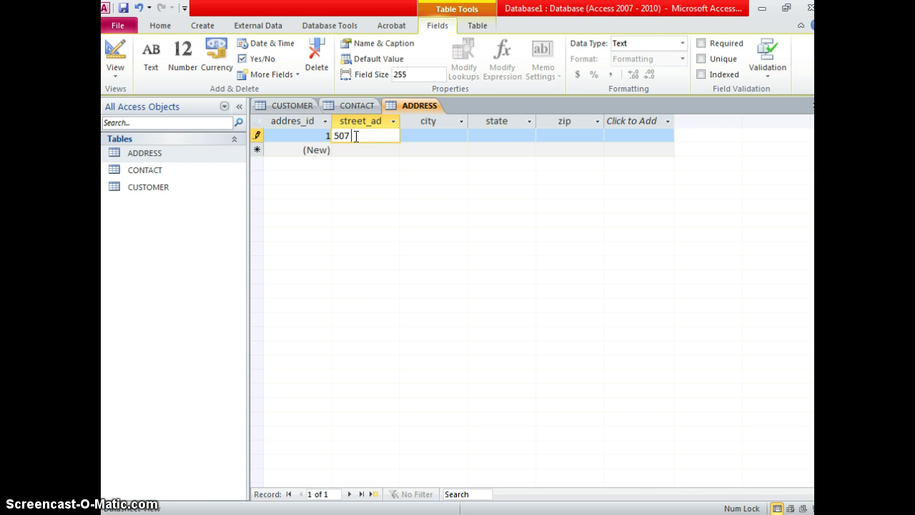
pyautogui.press('Tab')
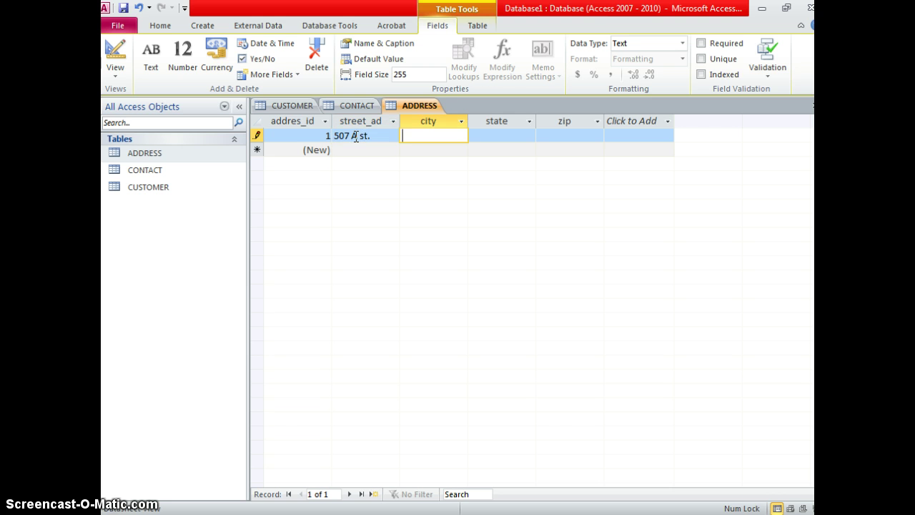
pyautogui.write('Washington')
pyautogui.press('Tab')
pyautogui.write('DC')
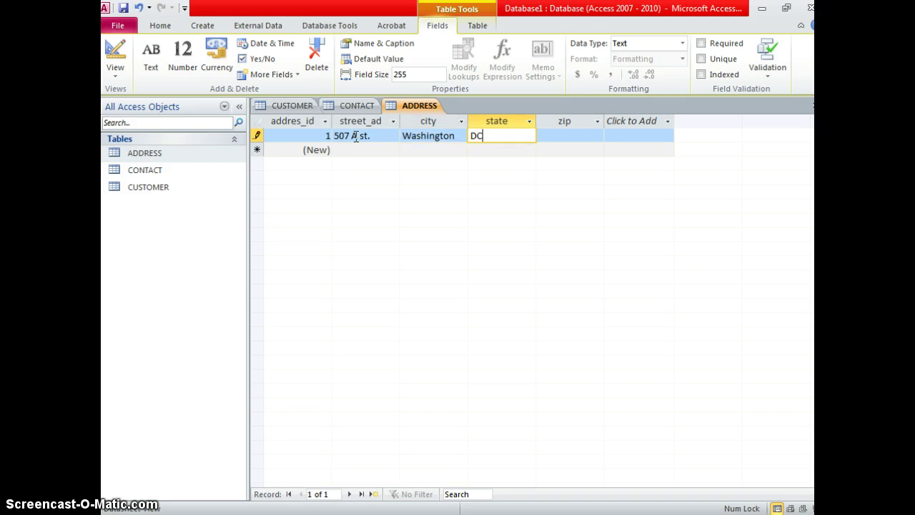
pyautogui.press('Tab')
pyautogui.write('10110')
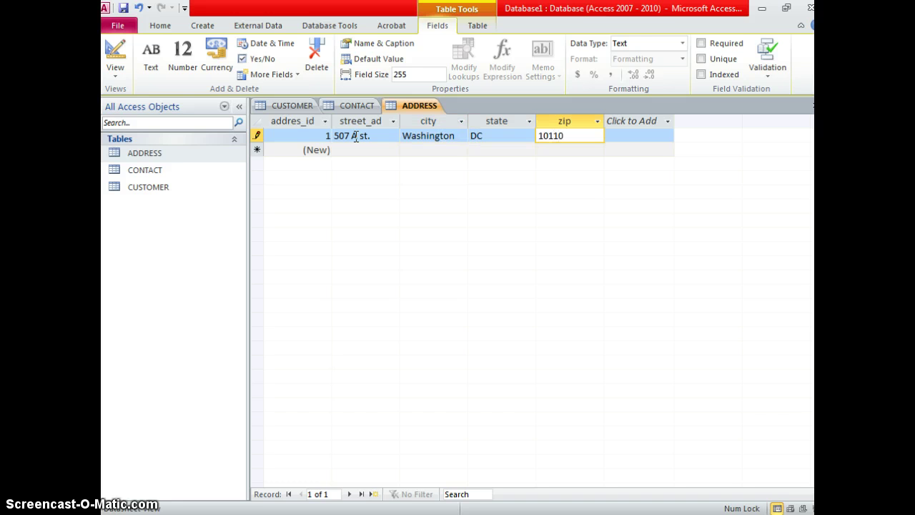
pyautogui.press('Tab')
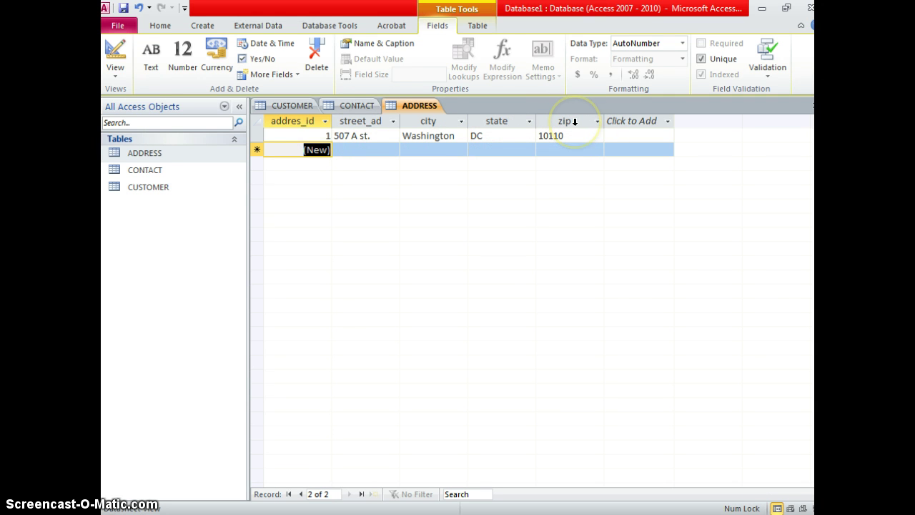
# Delete the 10110 zip value from the first record and select the zip column.
pyautogui.click(536, 135)
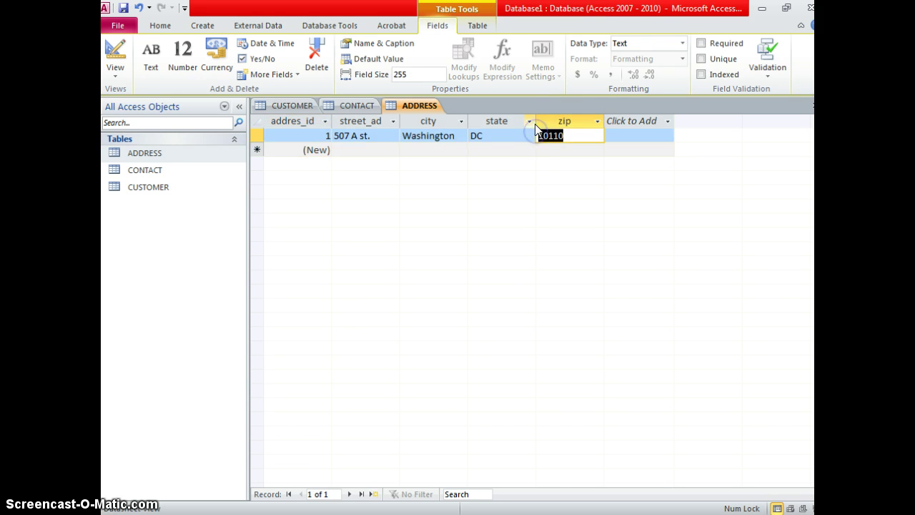
pyautogui.press('Delete')
pyautogui.click(551, 147)
pyautogui.click(565, 121)
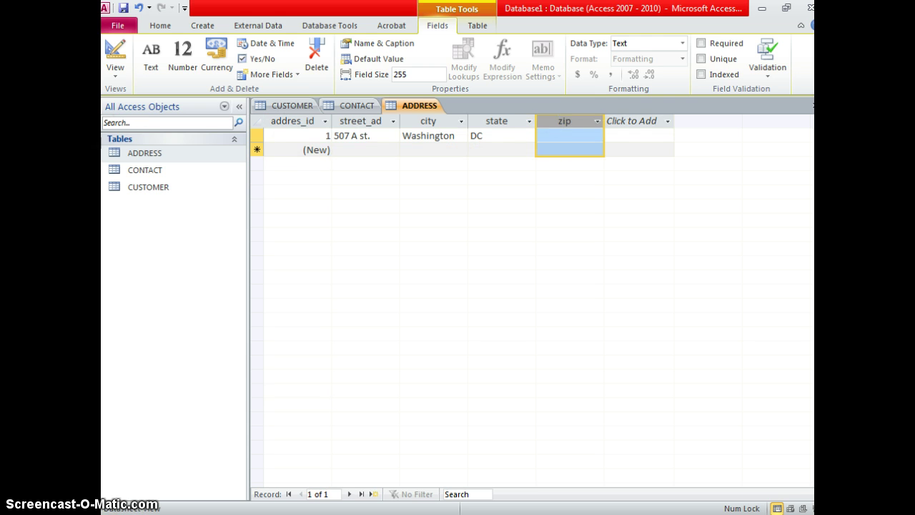
# Apply the Zip Code input mask with # placeholder to the zip field, then return to Datasheet View.
pyautogui.click(124, 82)
pyautogui.click(125, 193)
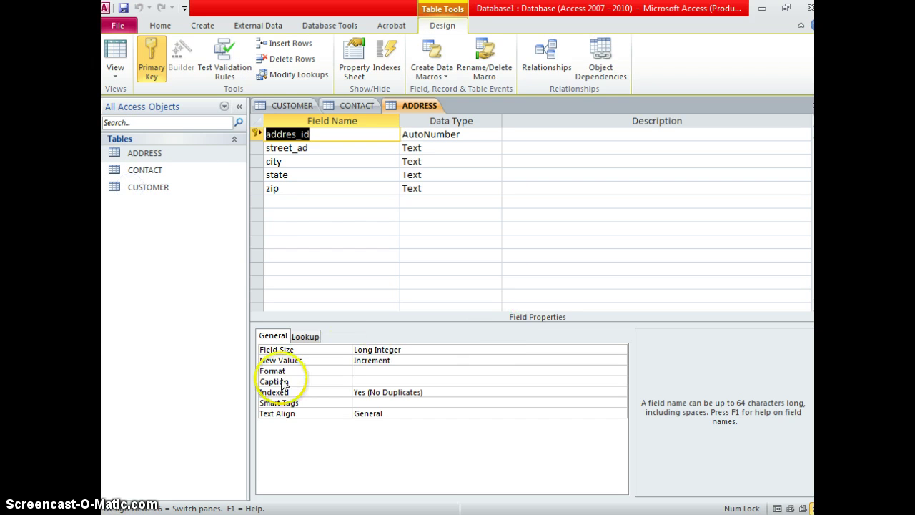
pyautogui.click(257, 188)
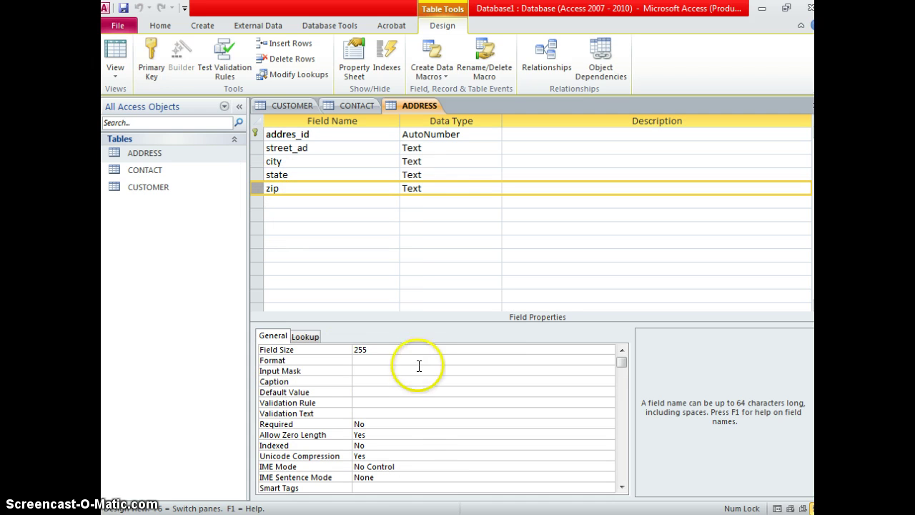
pyautogui.click(419, 369)
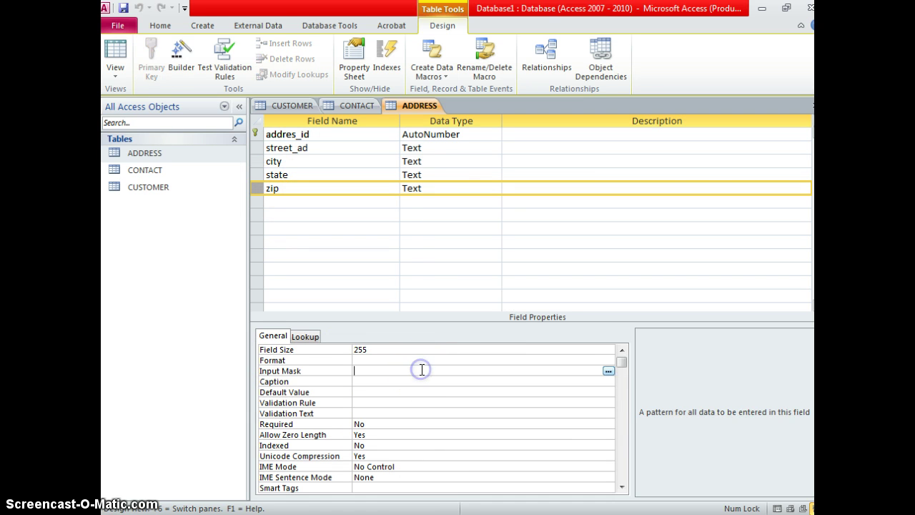
pyautogui.click(608, 372)
pyautogui.doubleClick(369, 221)
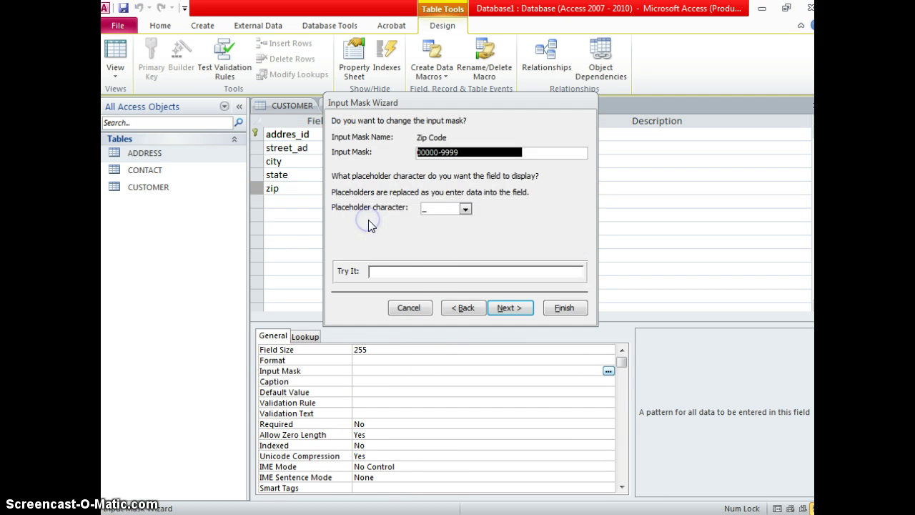
pyautogui.click(465, 209)
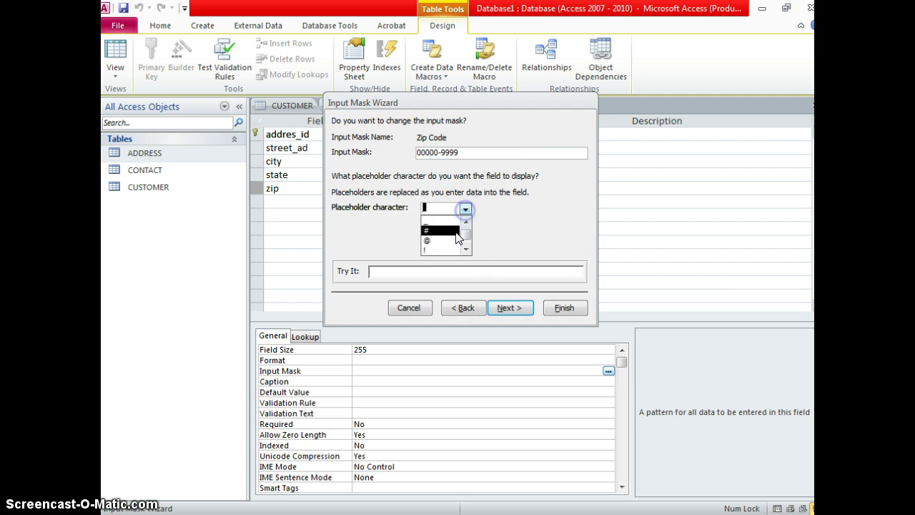
pyautogui.click(450, 230)
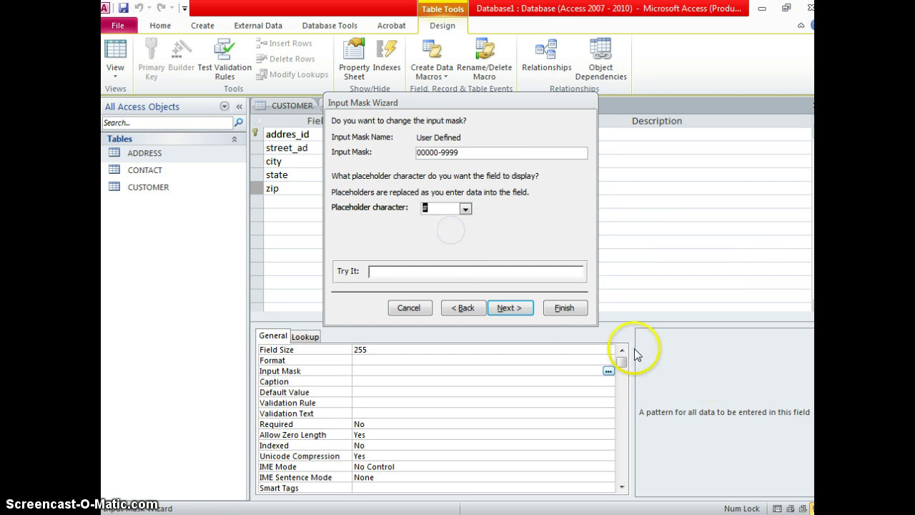
pyautogui.click(564, 307)
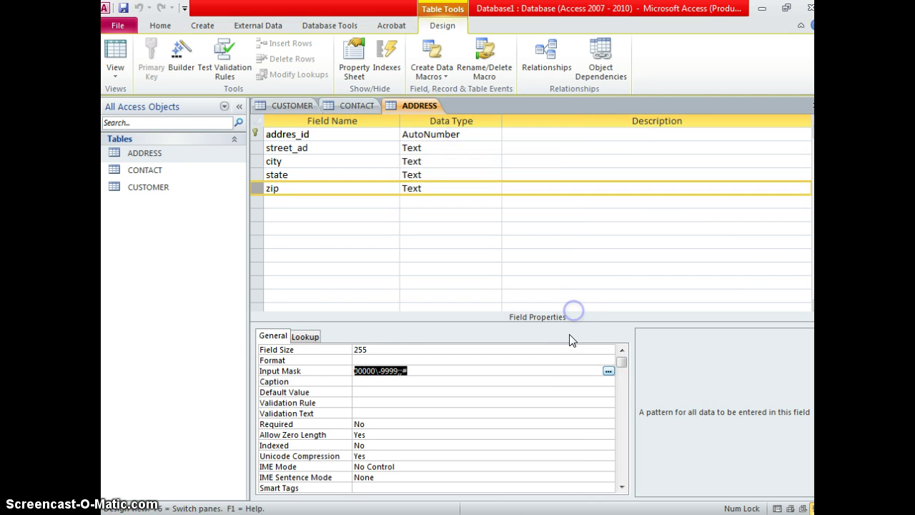
pyautogui.click(117, 51)
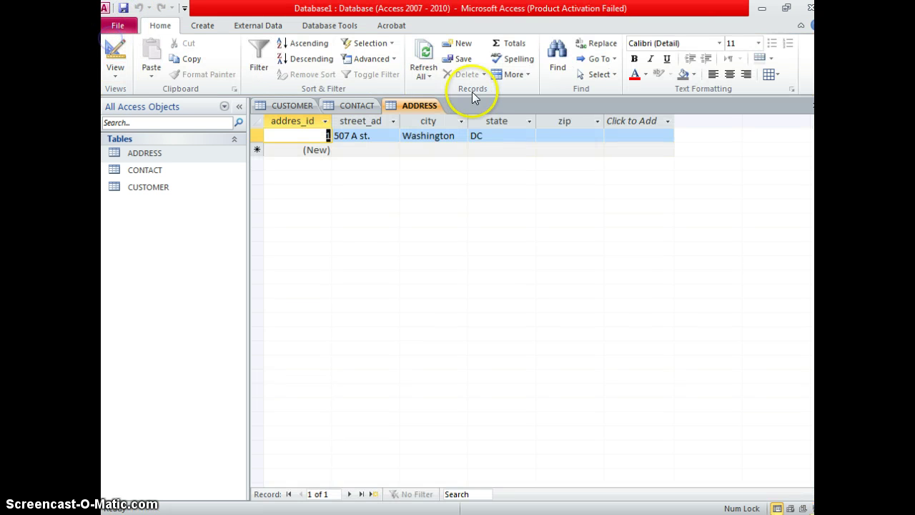
# Type 111112222 into the first record's masked zip so it reads 11111-2222, and save it.
pyautogui.click(558, 136)
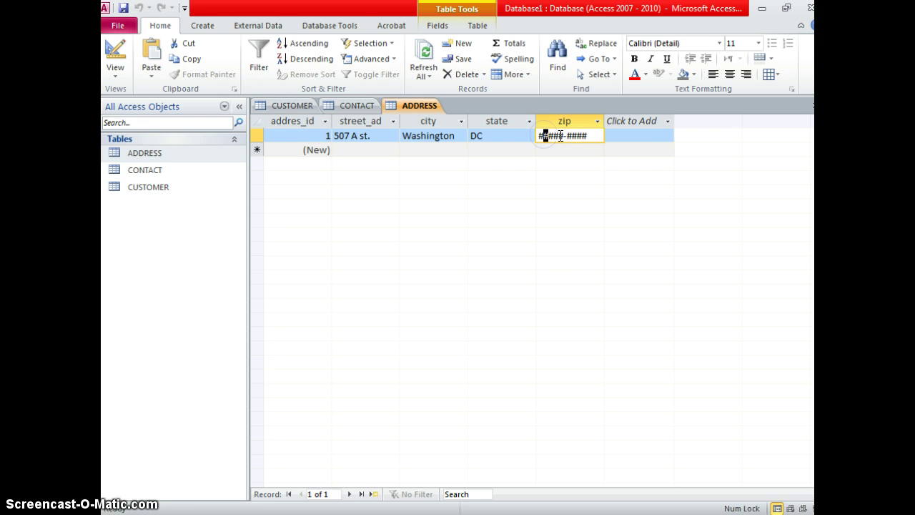
pyautogui.moveTo(560, 136); pyautogui.dragTo(518, 128)
pyautogui.write('1111122222')
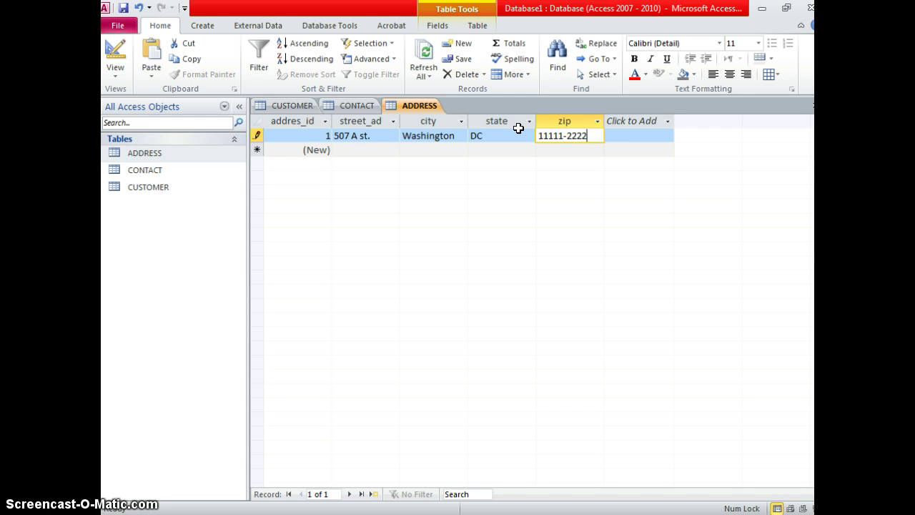
pyautogui.click(389, 152)
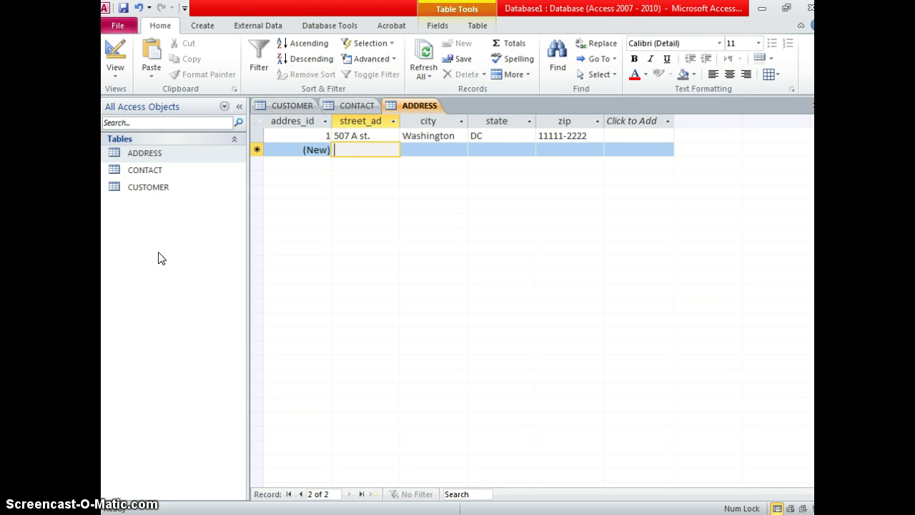
# Open the CUSTOMER table and add a second customer with their first and last name.
pyautogui.doubleClick(144, 184)
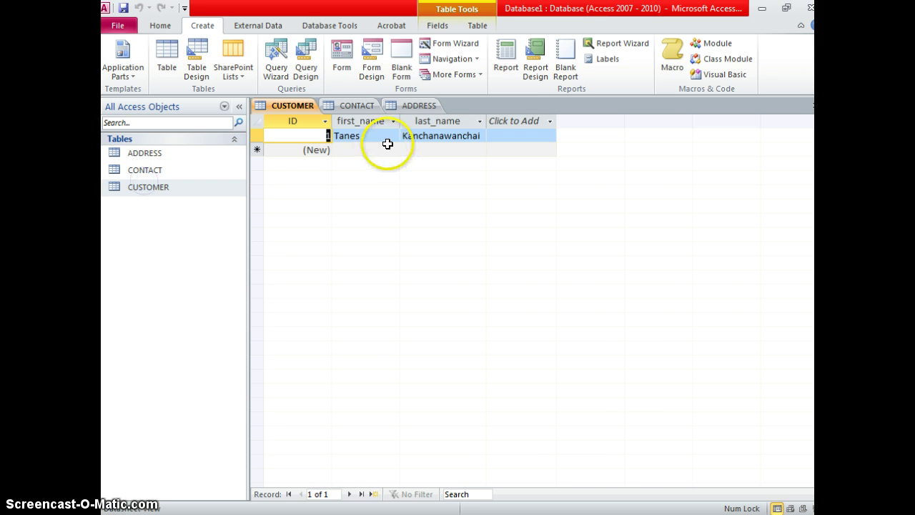
pyautogui.click(364, 147)
pyautogui.click(361, 140)
pyautogui.click(364, 148)
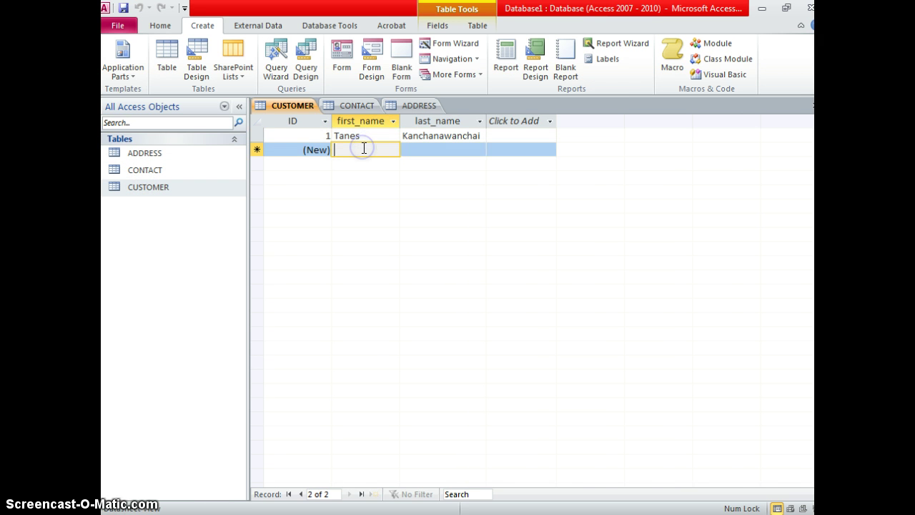
pyautogui.write('Peter')
pyautogui.press('Tab')
pyautogui.write('P')
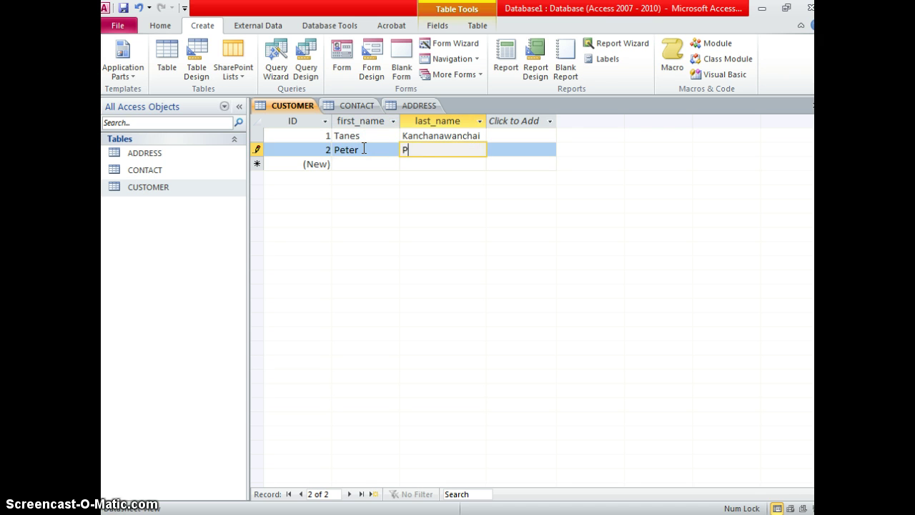
pyautogui.write('an')
pyautogui.press('Tab')
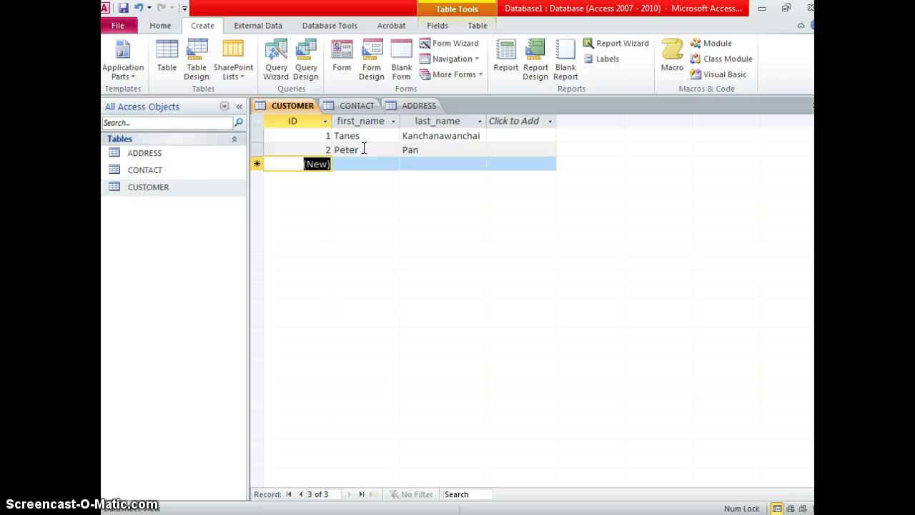
# Reopen the ADDRESS table and place the cursor in the new row's street field.
pyautogui.click(174, 171)
pyautogui.click(178, 186)
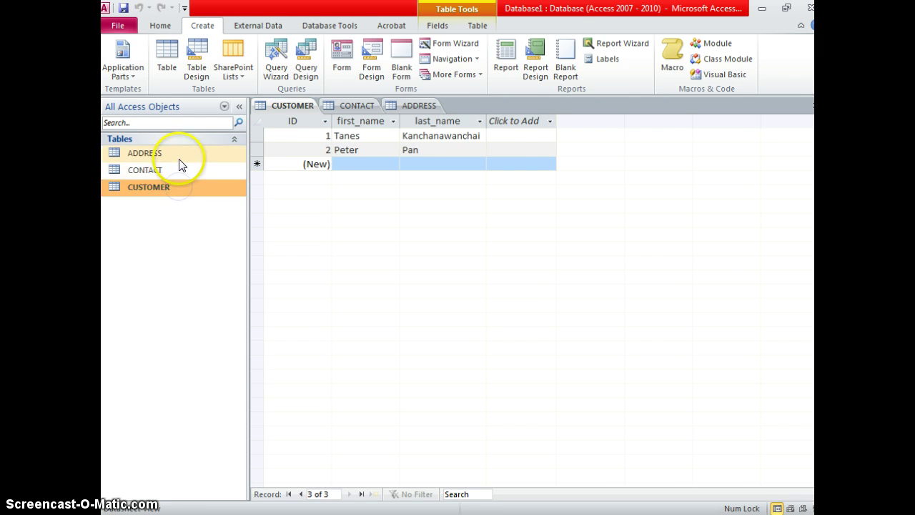
pyautogui.doubleClick(179, 152)
pyautogui.click(401, 155)
pyautogui.click(385, 149)
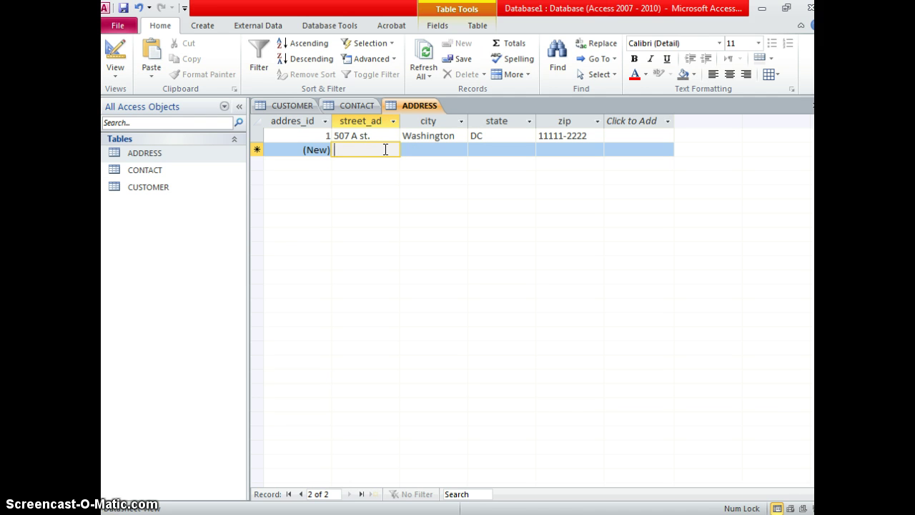
# Enter the second address's street, city, state and zip code, then save the record.
pyautogui.write('1')
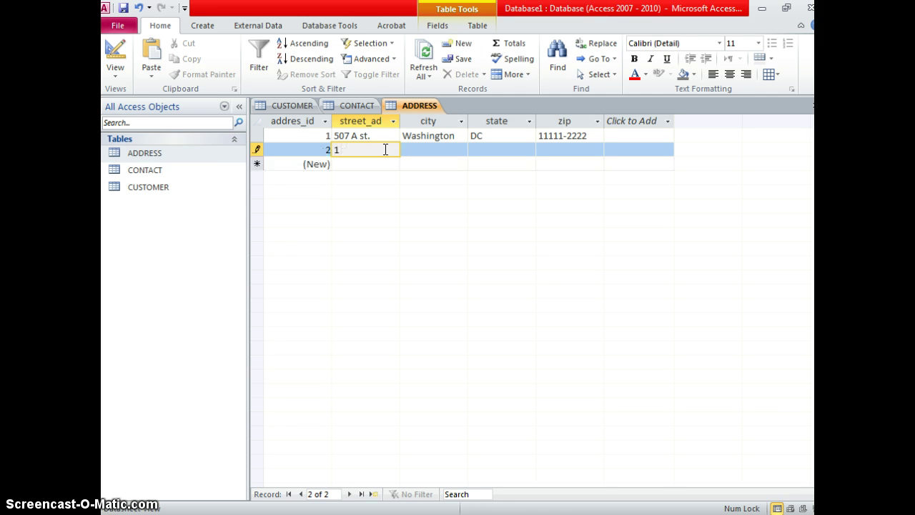
pyautogui.write(' nisland st.')
pyautogui.press('Tab')
pyautogui.write('N')
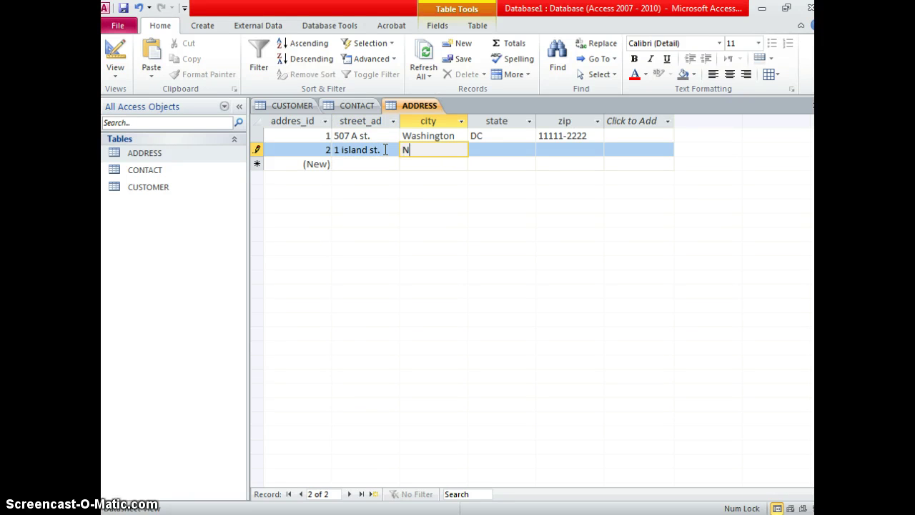
pyautogui.write('everland')
pyautogui.press('Tab')
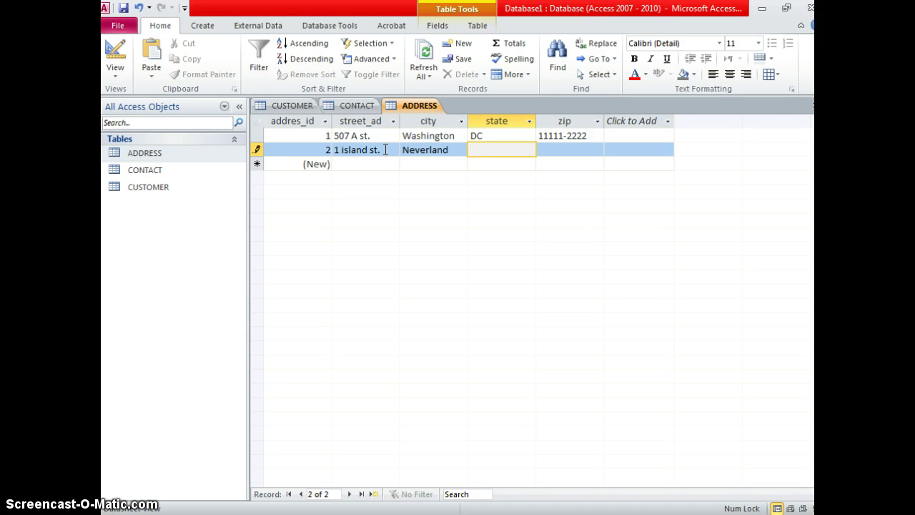
pyautogui.write('ND')
pyautogui.press('Tab')
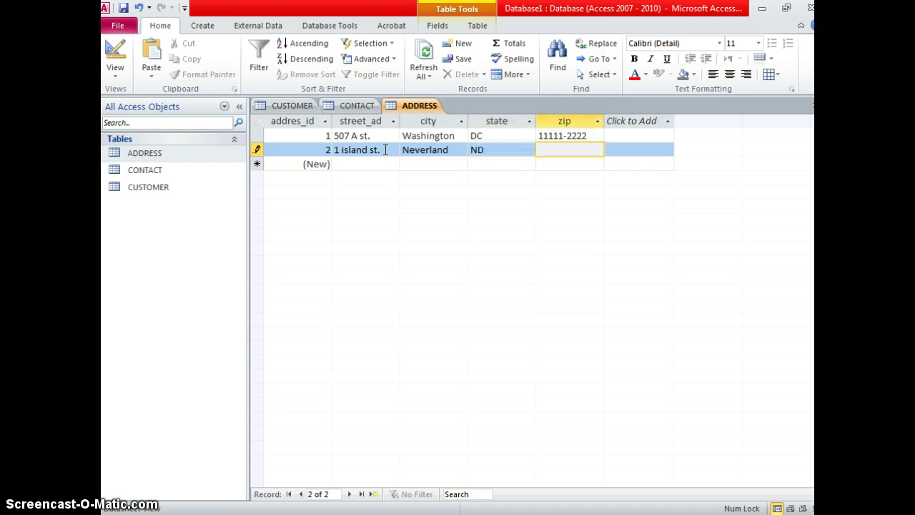
pyautogui.write('22222-')
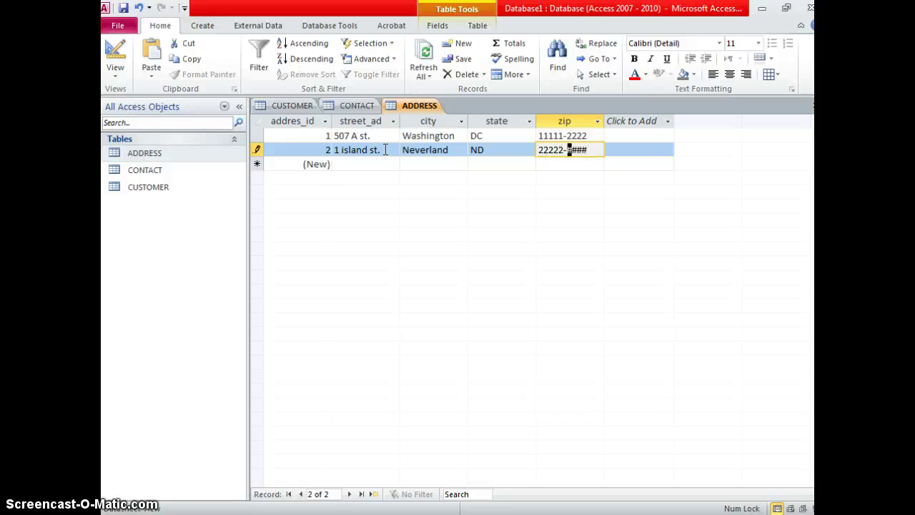
pyautogui.write('2222')
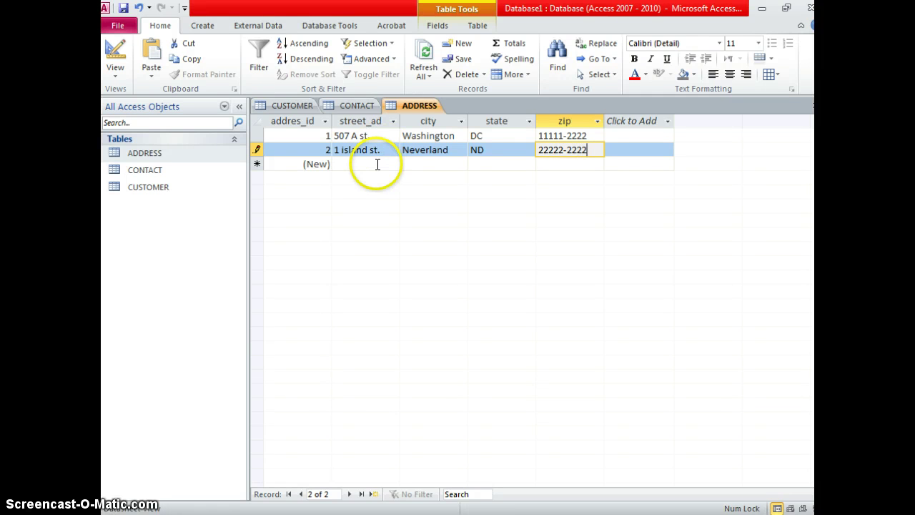
pyautogui.click(377, 164)
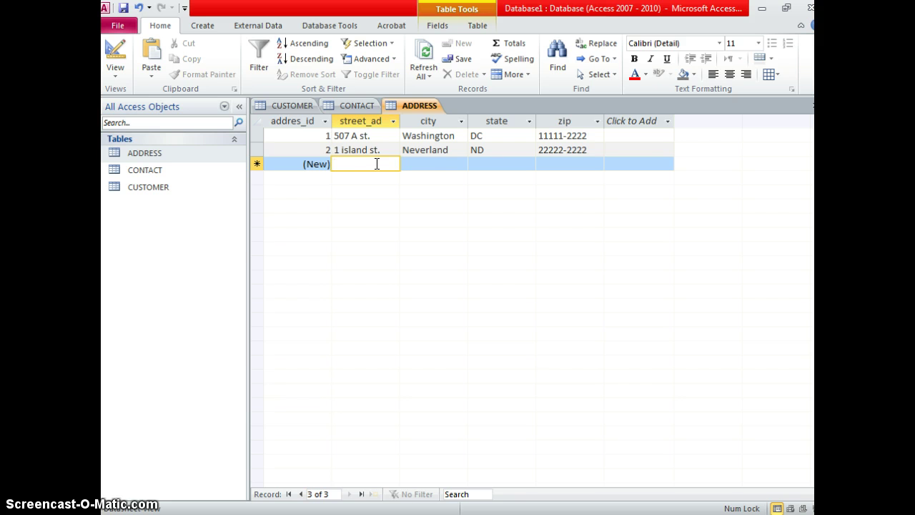
pyautogui.click(369, 165)
# Create a new blank table from the Create ribbon and save it as CUSTOMER_ADDRESS.
pyautogui.rightClick(150, 227)
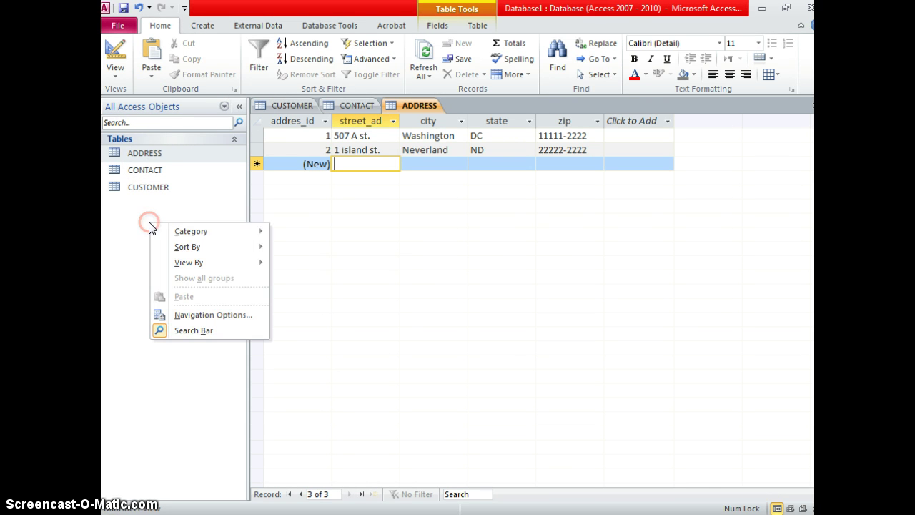
pyautogui.click(200, 32)
pyautogui.click(178, 48)
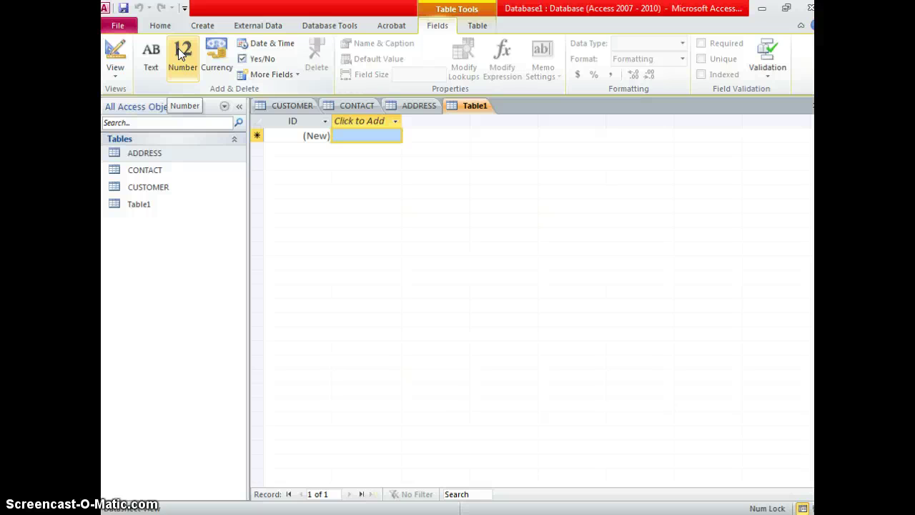
pyautogui.hotkey('ctrl', 's')
pyautogui.press('capslock')
pyautogui.write('CUST')
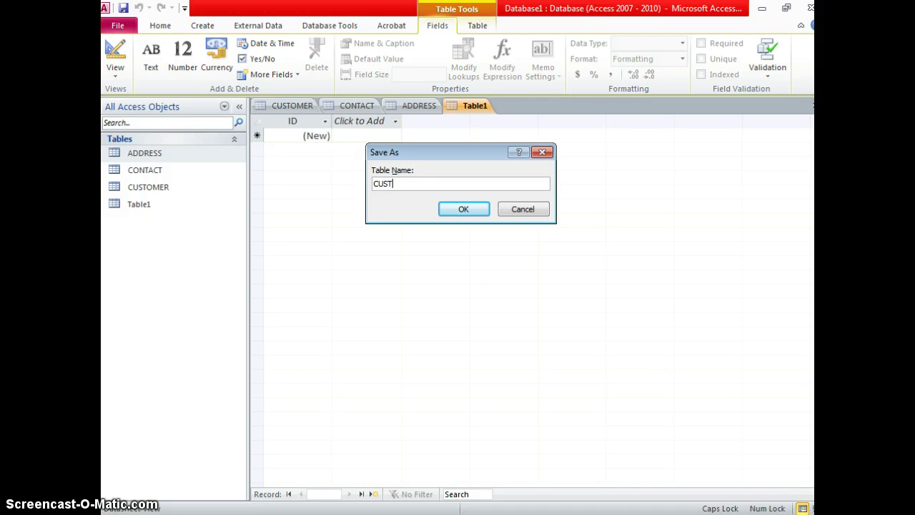
pyautogui.write('OMER_ADDRESS')
pyautogui.press('Return')
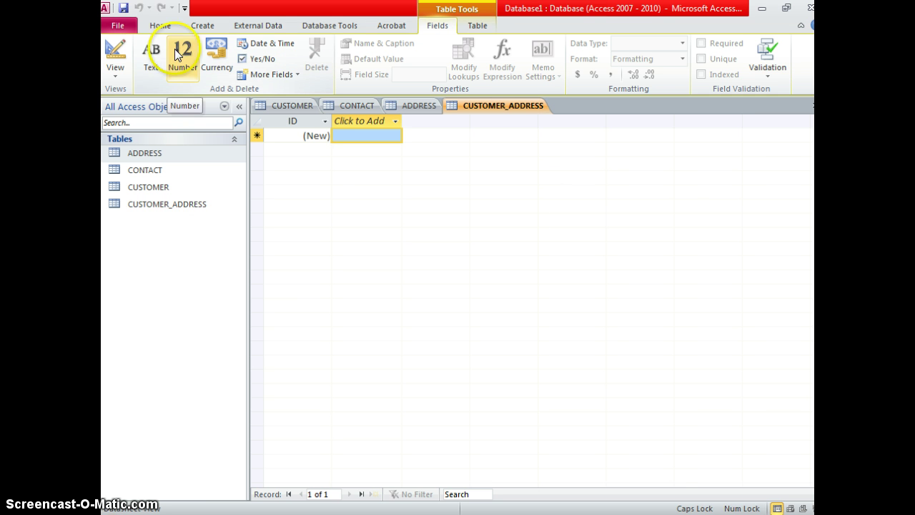
pyautogui.click(481, 123)
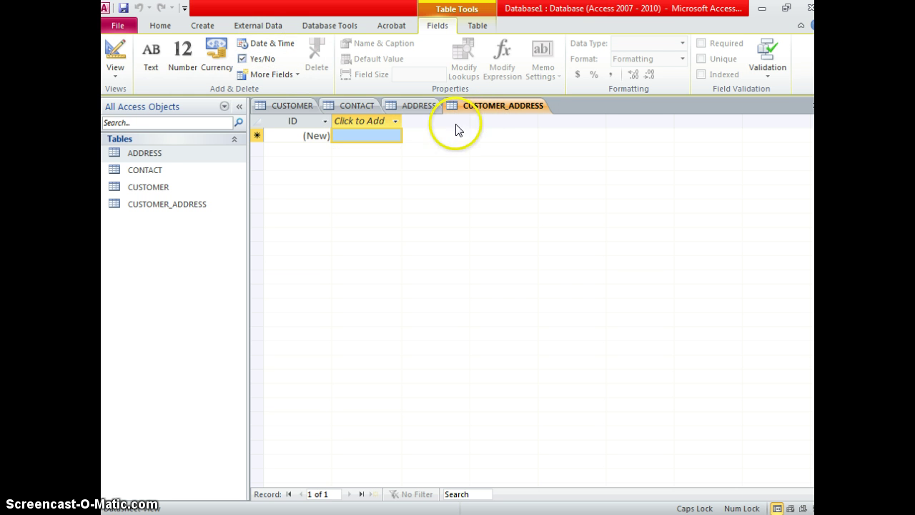
# Add two Number fields named customer_id and address_id to CUSTOMER_ADDRESS.
pyautogui.click(395, 122)
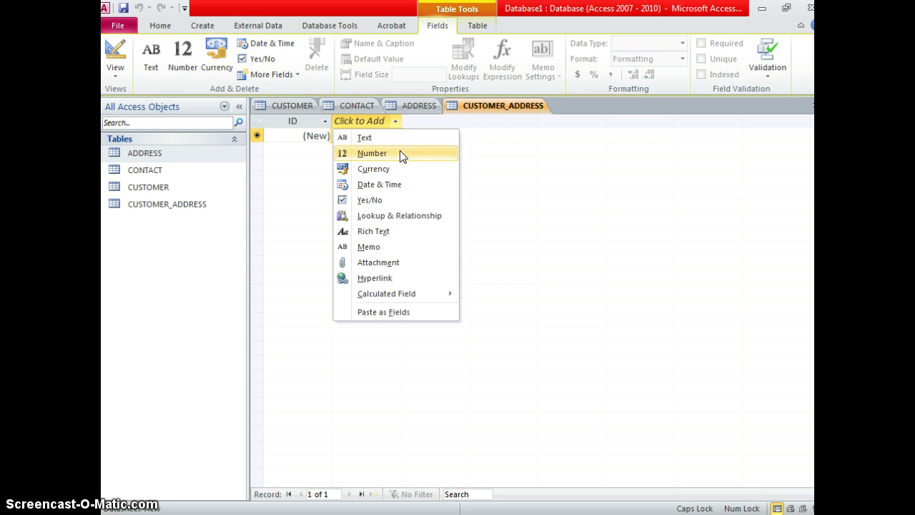
pyautogui.click(403, 153)
pyautogui.write('c')
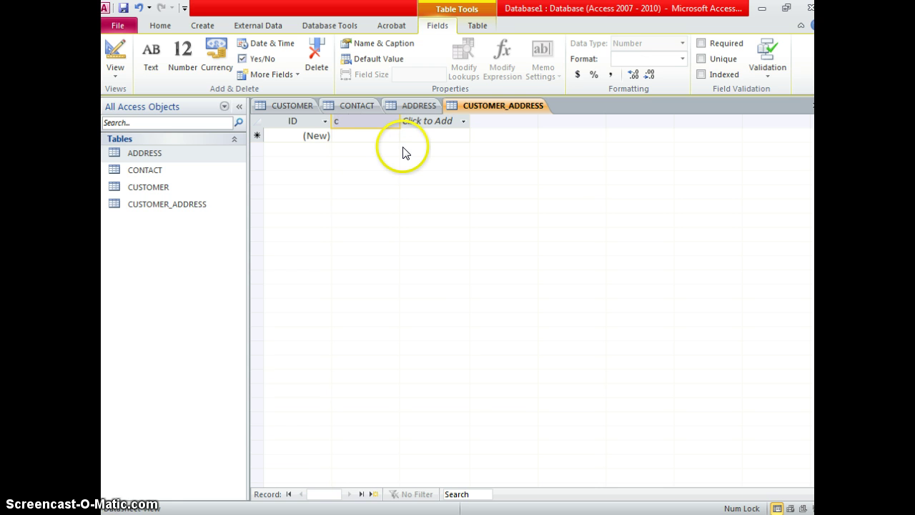
pyautogui.write('ustpomer_id')
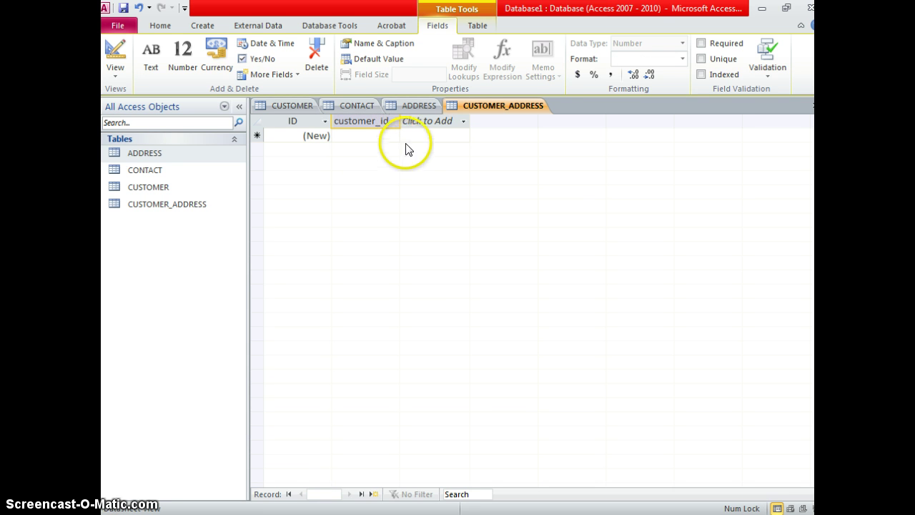
pyautogui.click(461, 121)
pyautogui.click(459, 148)
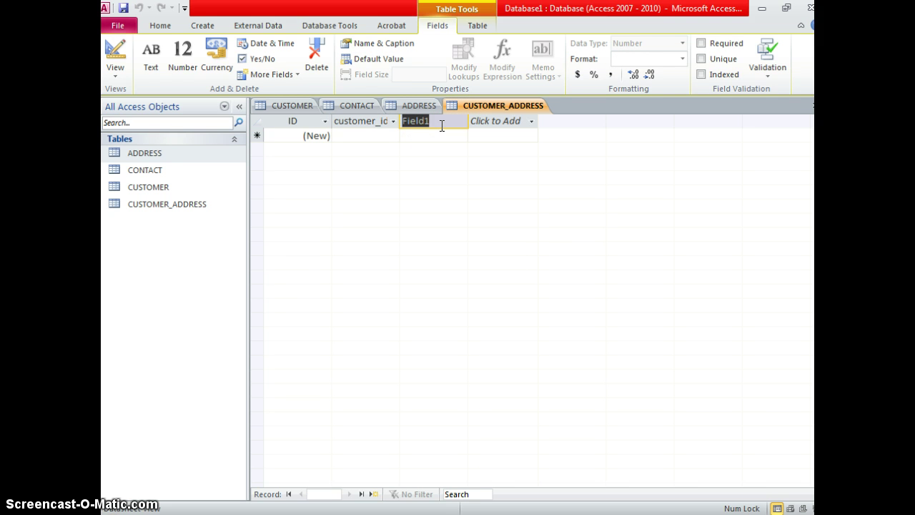
pyautogui.write('address')
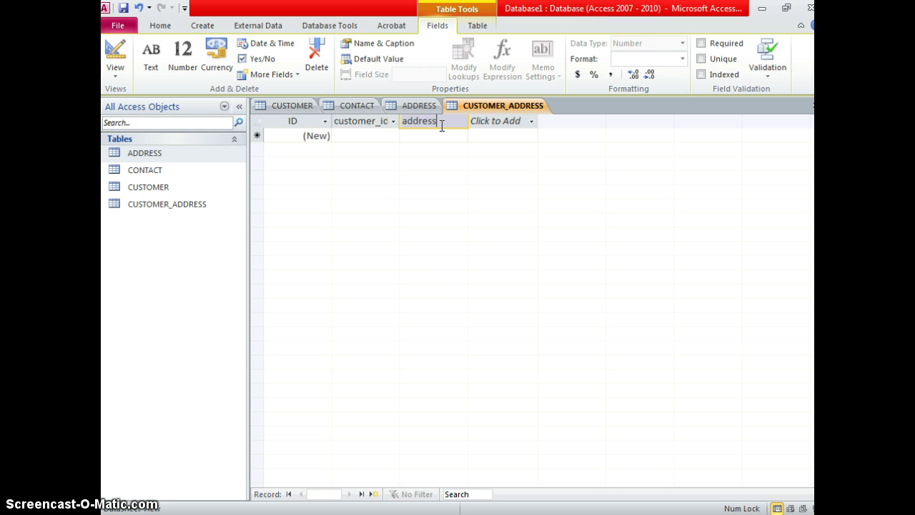
pyautogui.write('_id')
pyautogui.click(374, 137)
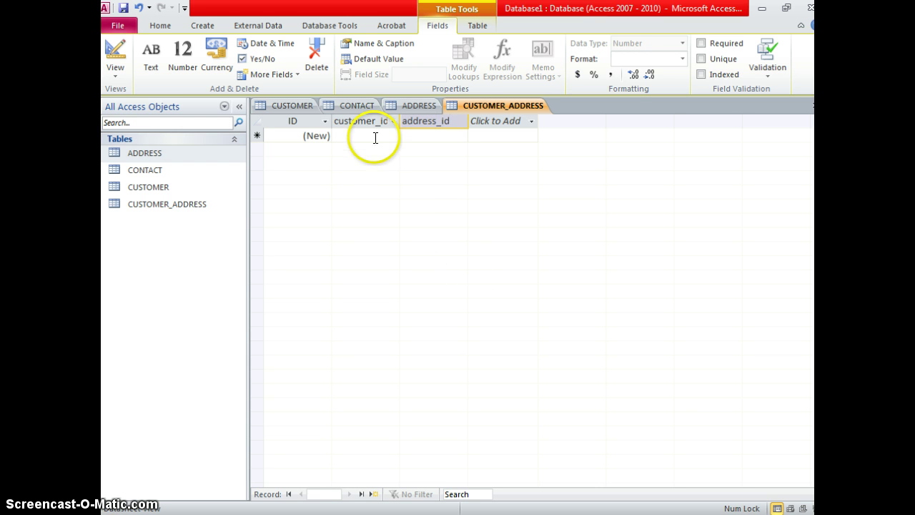
pyautogui.click(327, 129)
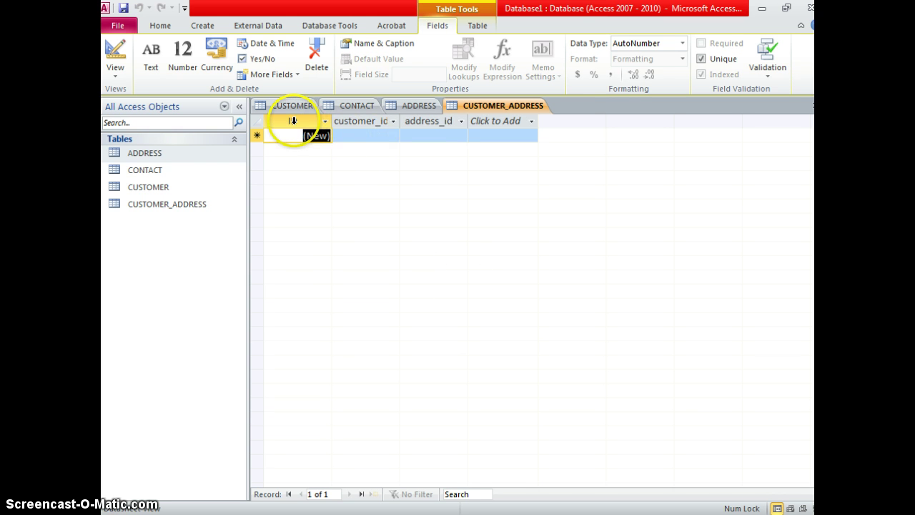
# Rename the ID field to customer_address_id and widen its column to show the full name.
pyautogui.doubleClick(292, 120)
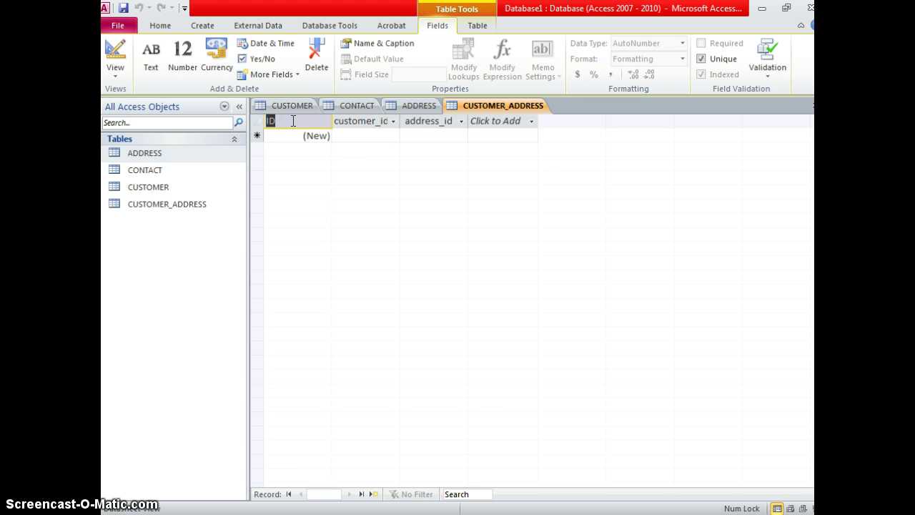
pyautogui.write('cu')
pyautogui.write('stomer_addres')
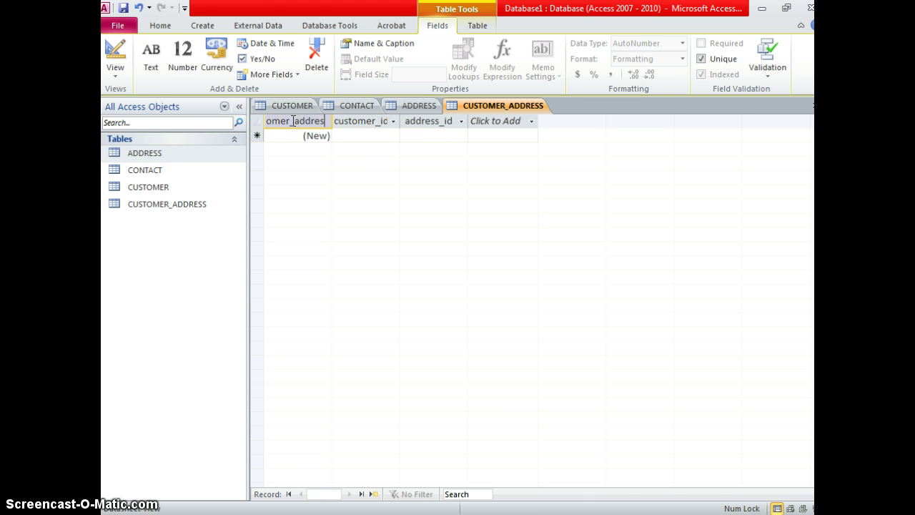
pyautogui.write('s_id')
pyautogui.click(412, 136)
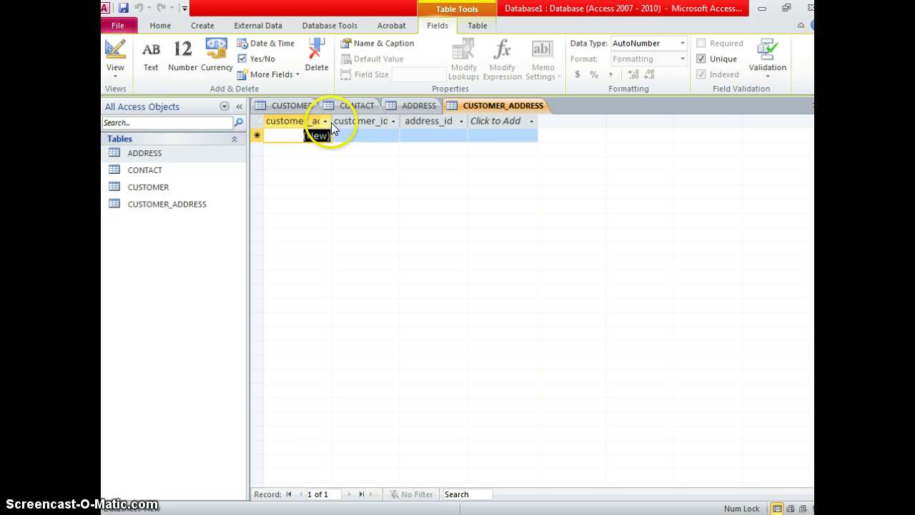
pyautogui.click(325, 121)
pyautogui.click(331, 122)
pyautogui.moveTo(331, 121); pyautogui.dragTo(384, 121)
pyautogui.click(402, 135)
pyautogui.click(432, 137)
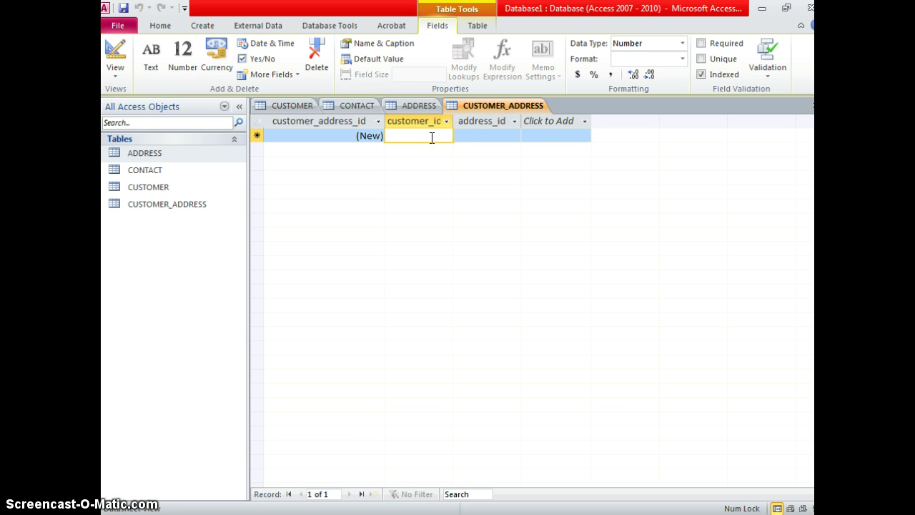
# Enter CUSTOMER_ADDRESS records pairing customer 1 with address 1 and with address 2.
pyautogui.write('1')
pyautogui.click(491, 137)
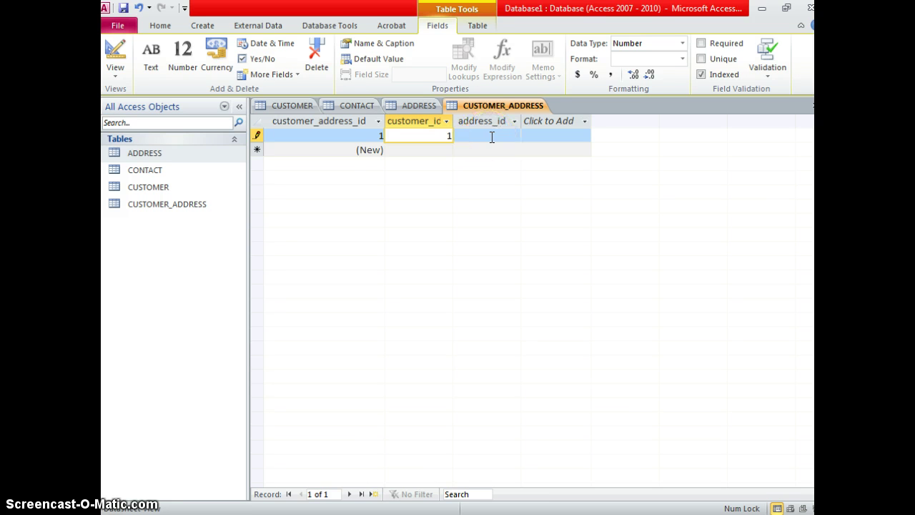
pyautogui.click(491, 136)
pyautogui.click(481, 136)
pyautogui.write('1')
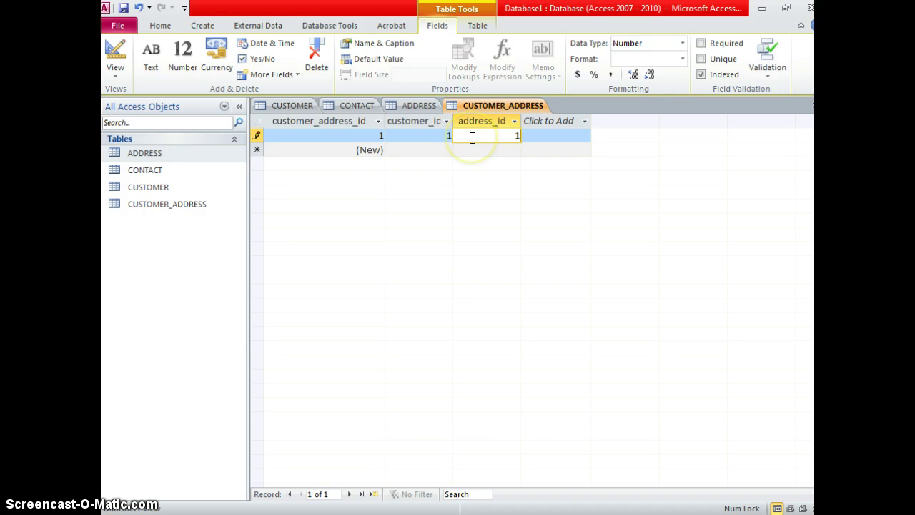
pyautogui.click(443, 149)
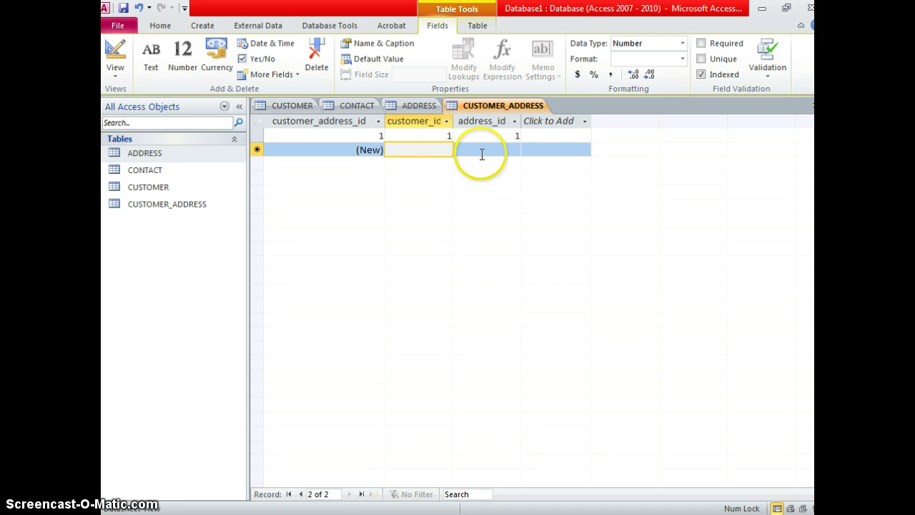
pyautogui.write('1')
pyautogui.click(505, 148)
pyautogui.write('2')
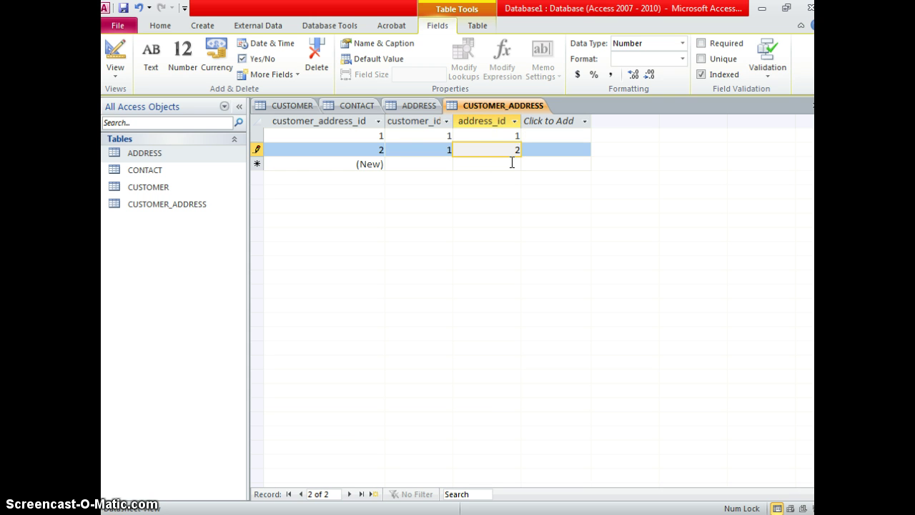
pyautogui.click(512, 163)
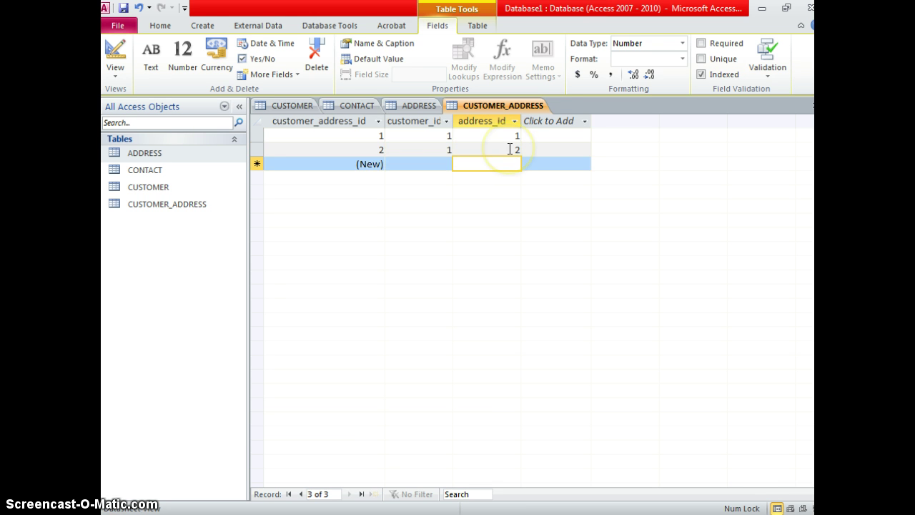
# Add a third record linking customer 2 to address 2, review the entries, and return to CONTACT.
pyautogui.click(508, 148)
pyautogui.click(445, 160)
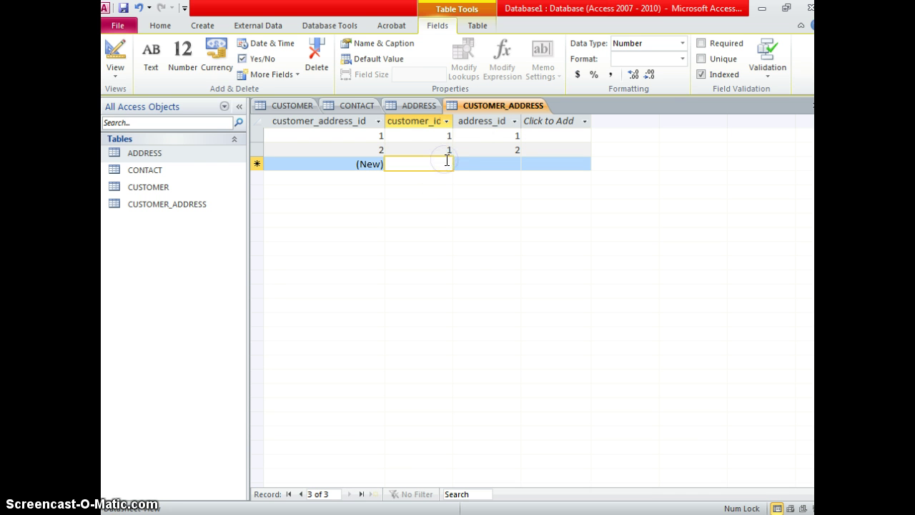
pyautogui.write('2')
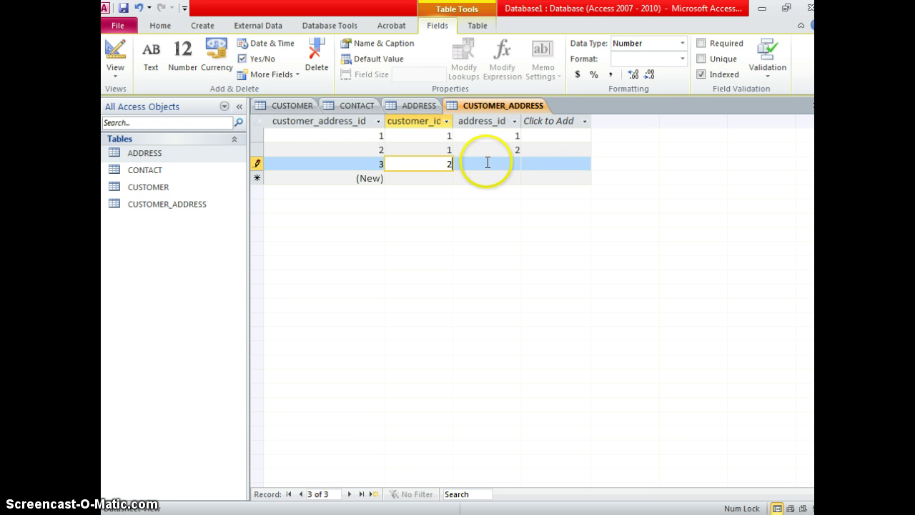
pyautogui.click(487, 162)
pyautogui.click(487, 172)
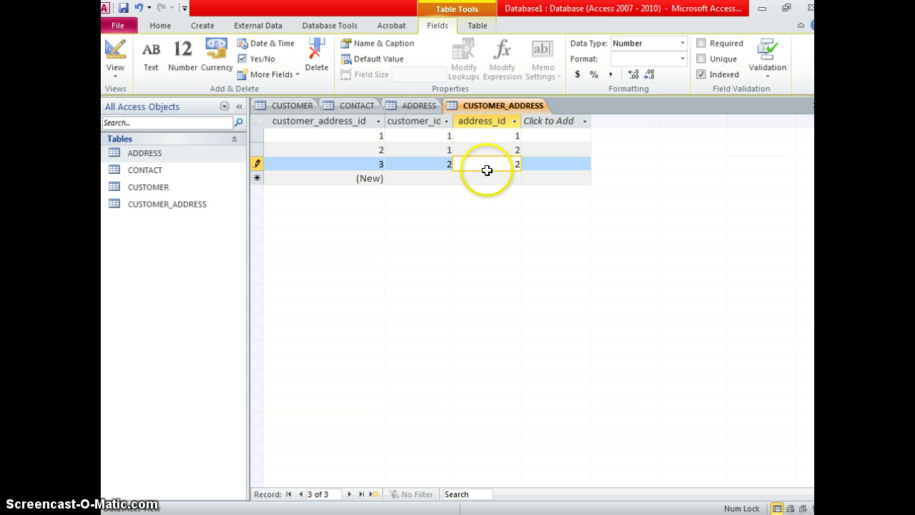
pyautogui.click(490, 150)
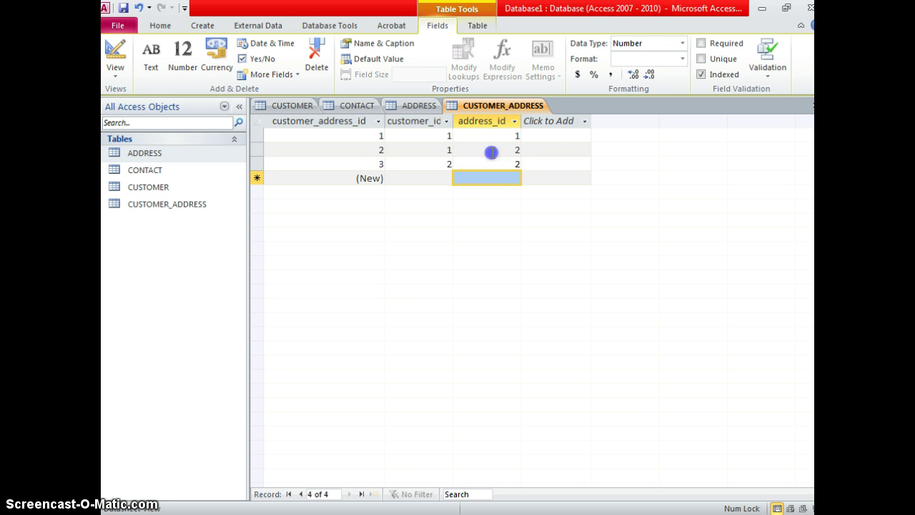
pyautogui.click(421, 142)
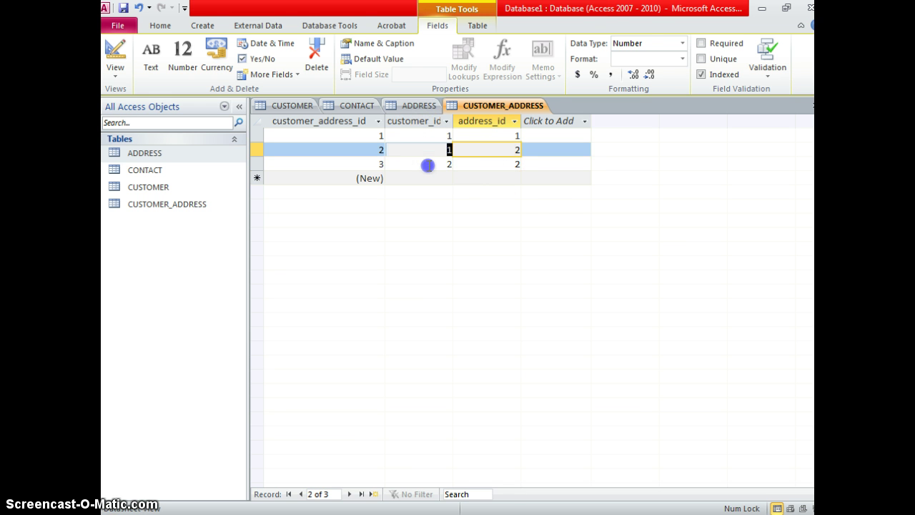
pyautogui.click(427, 136)
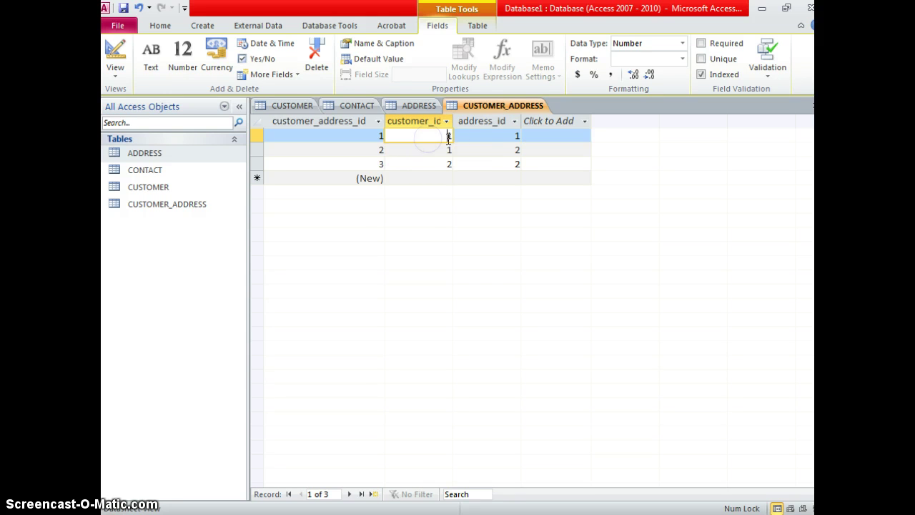
pyautogui.click(481, 136)
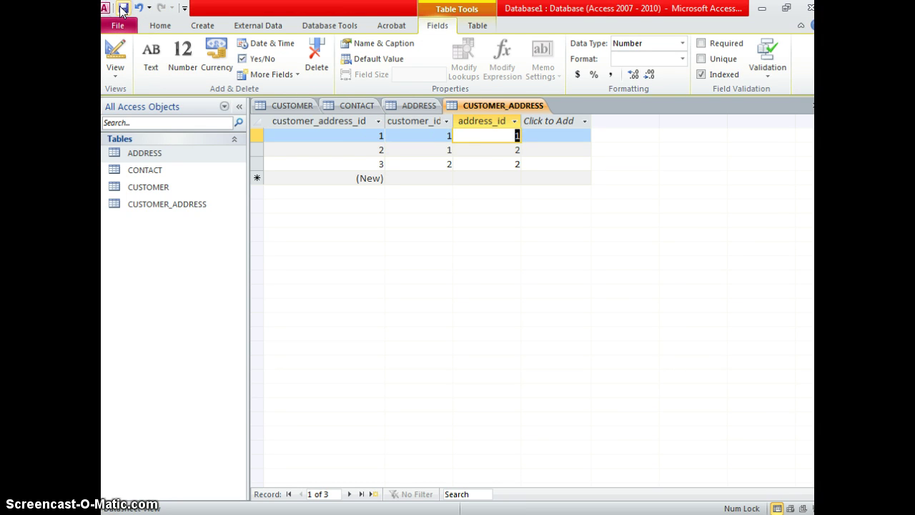
pyautogui.click(333, 105)
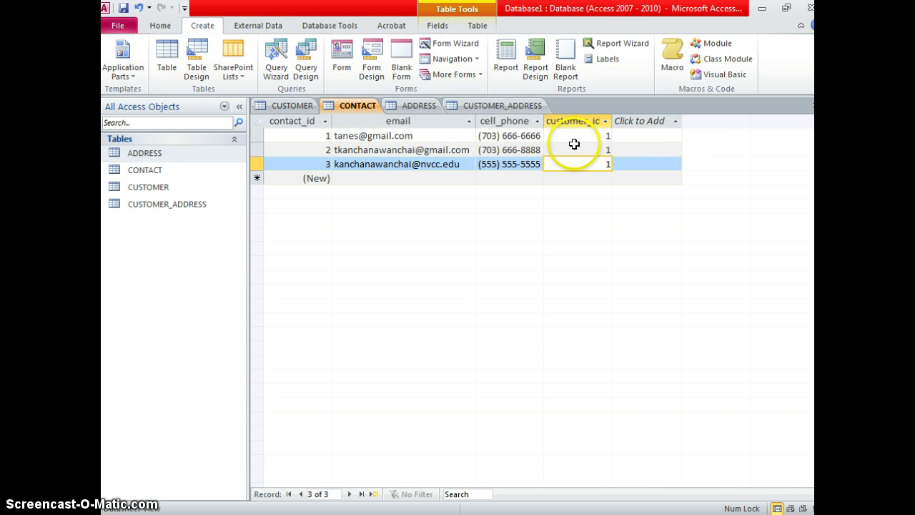